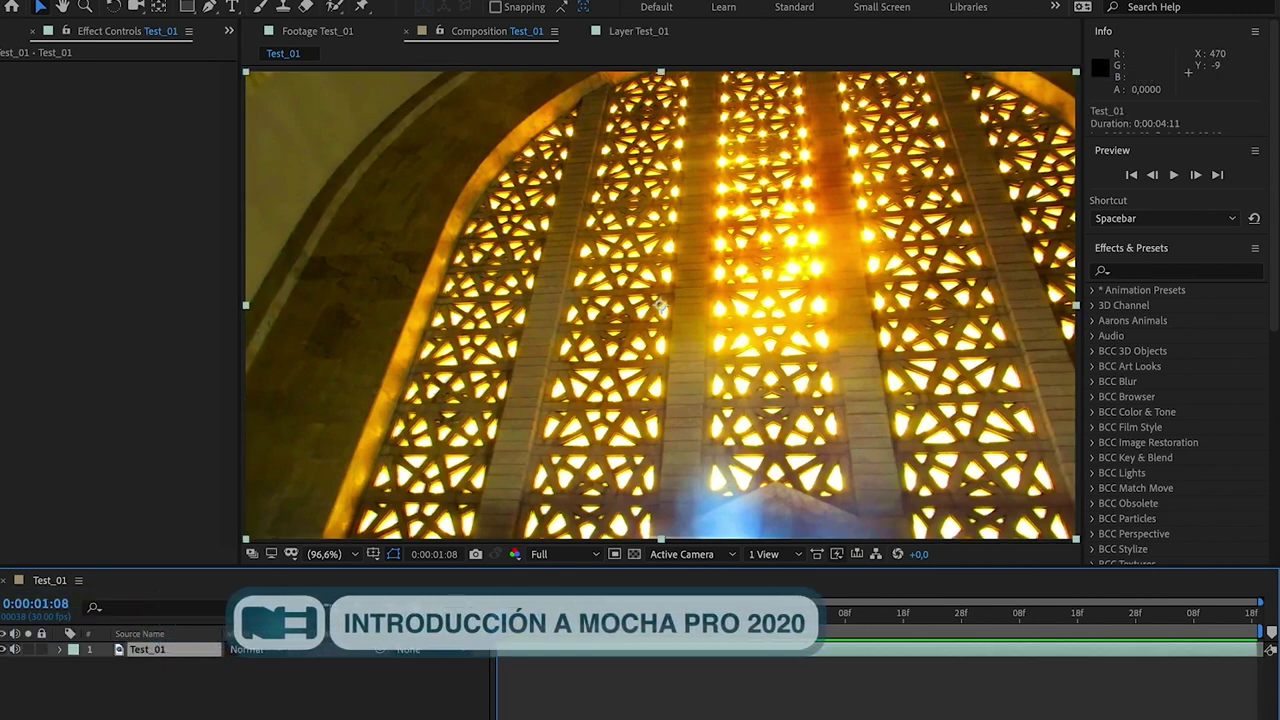
# Step: Apply the Boris FX Mocha Pro effect to the Test_01 layer
pyautogui.click(372, 1)
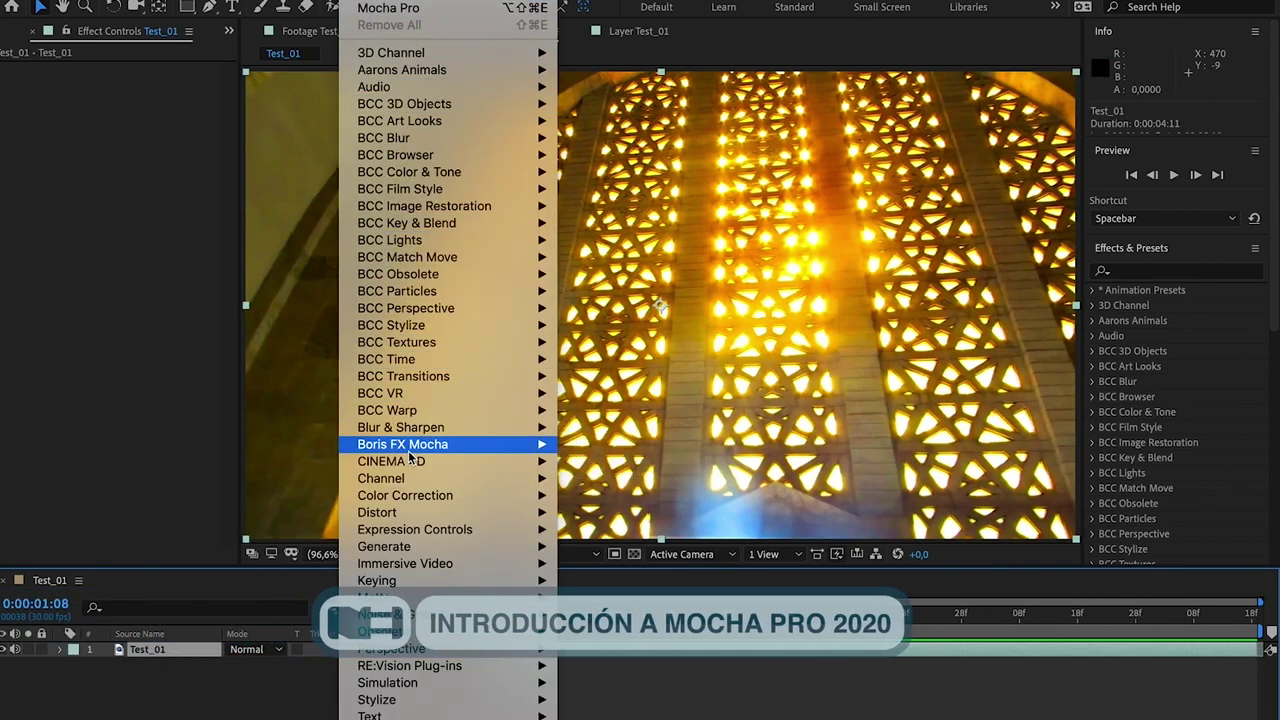
pyautogui.moveTo(500, 444)
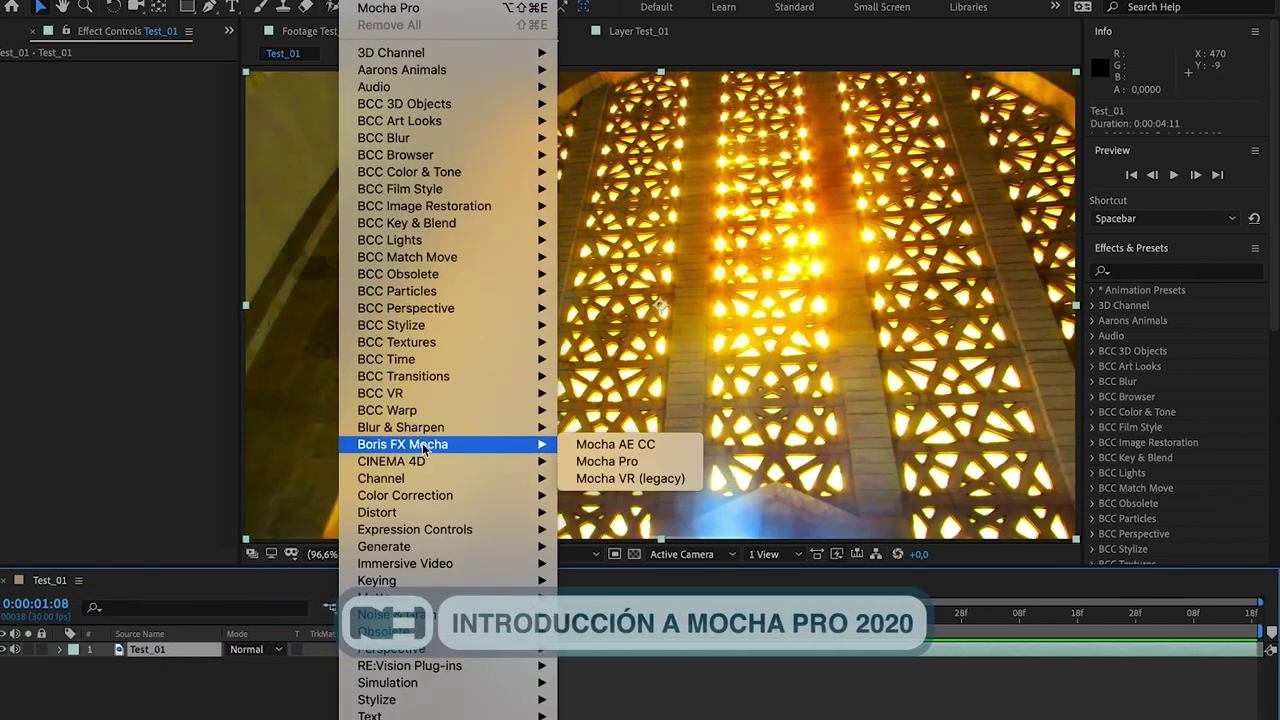
pyautogui.click(606, 461)
# Step: Set the composition preview resolution to Full and launch the Mocha interface from the Mocha Pro effect
pyautogui.click(570, 555)
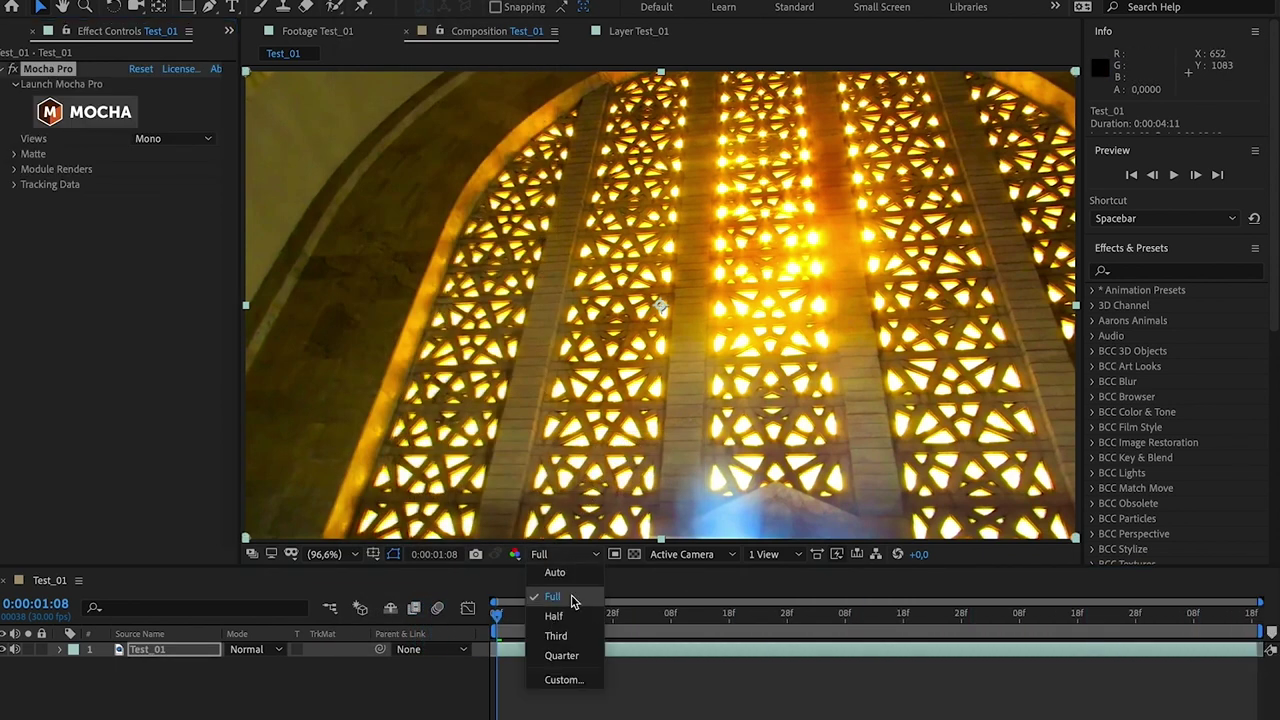
pyautogui.click(560, 597)
pyautogui.click(110, 113)
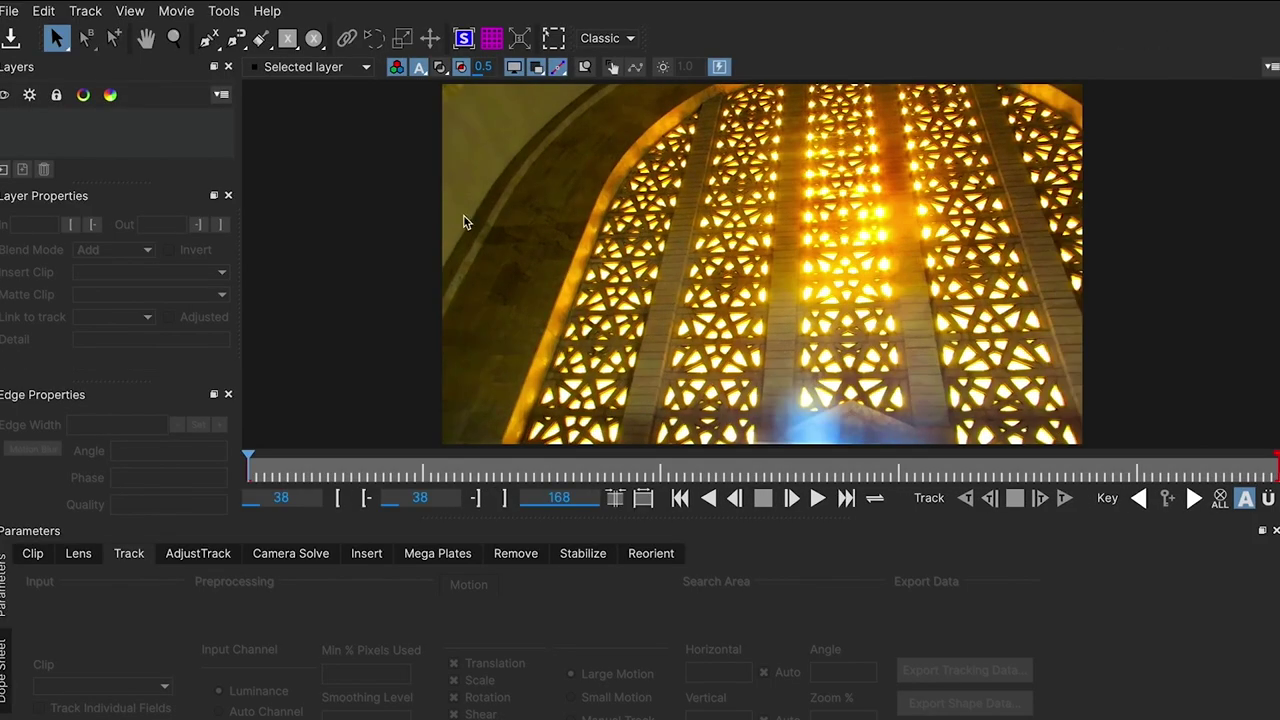
# Step: Open the viewer preferences and set the image colorspace to rec709
pyautogui.press('z')
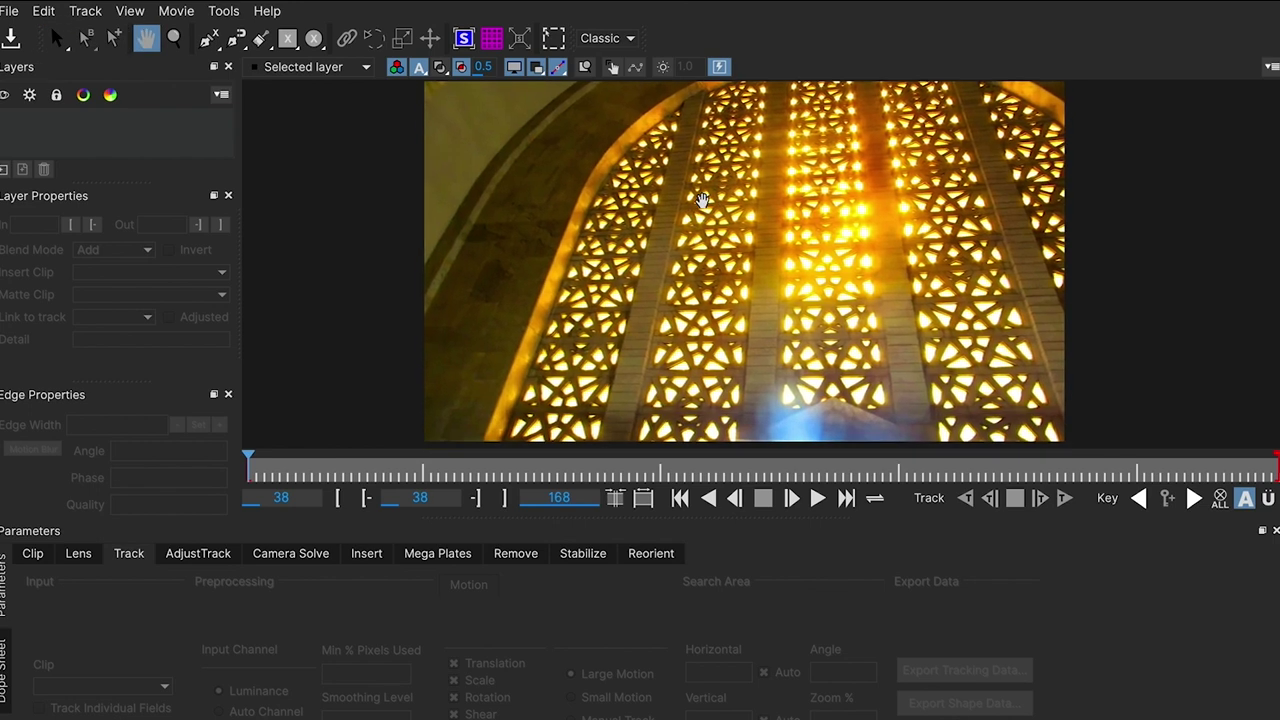
pyautogui.press('x')
pyautogui.moveTo(724, 206); pyautogui.dragTo(731, 177)
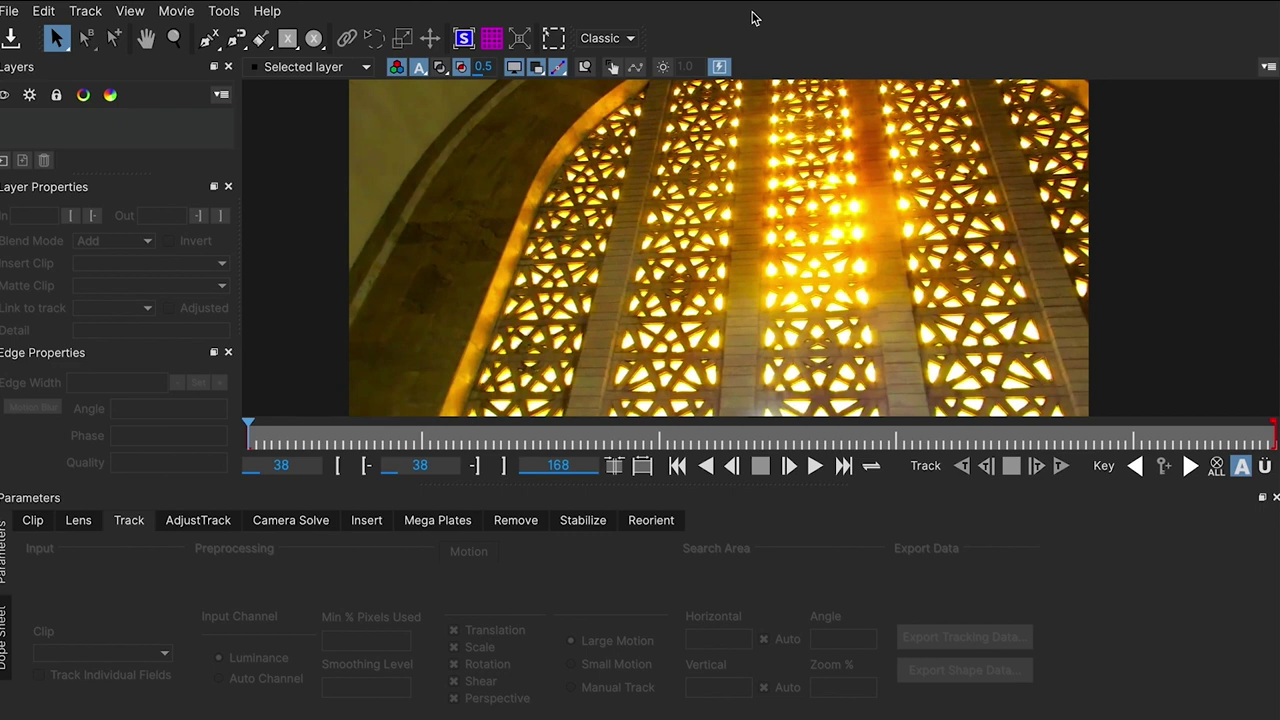
pyautogui.click(1266, 70)
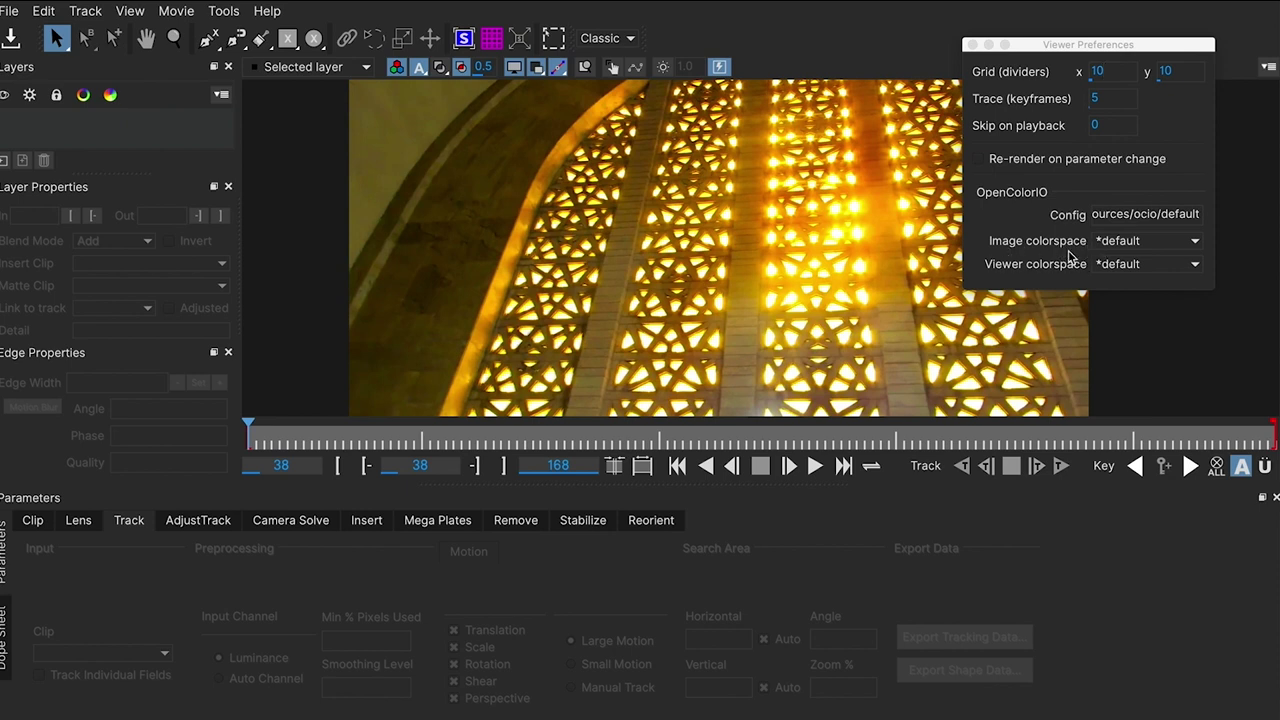
pyautogui.click(1143, 249)
pyautogui.scroll(-3, 1190, 328)
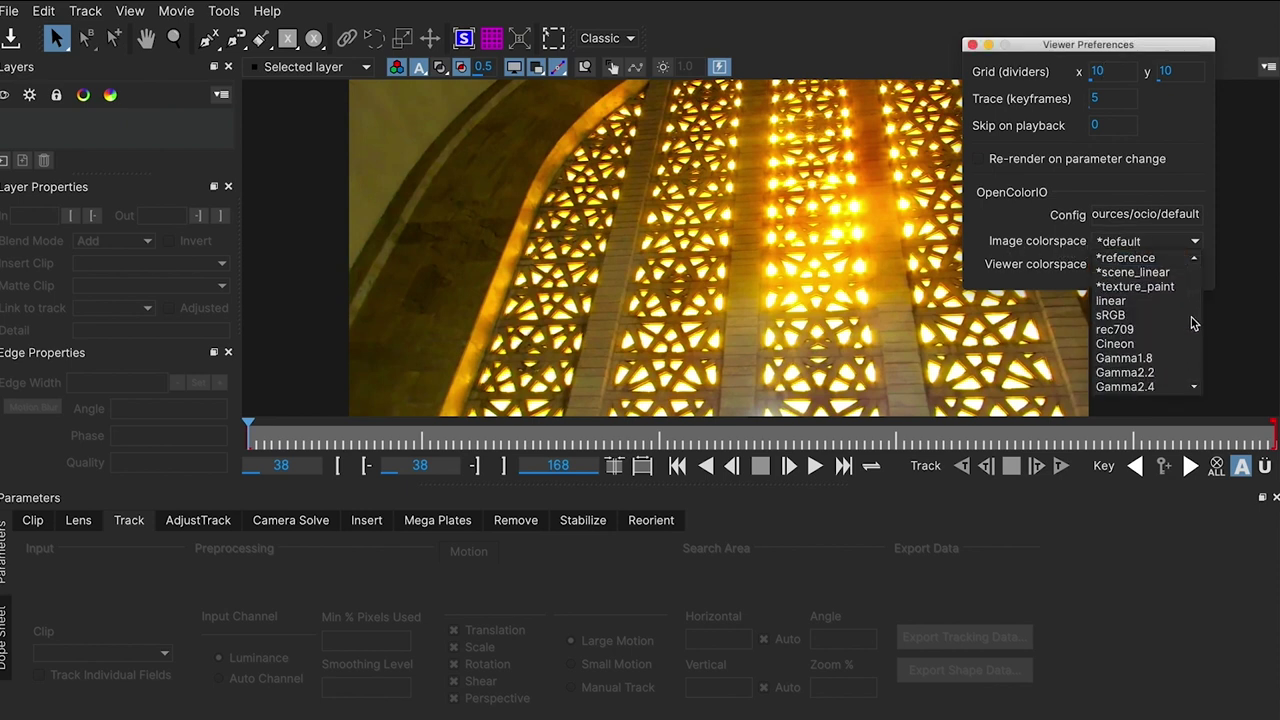
pyautogui.scroll(1, 1190, 328)
pyautogui.click(1146, 310)
# Step: Try several viewer colorspaces, settle on rec709, and close the viewer preferences
pyautogui.click(1146, 264)
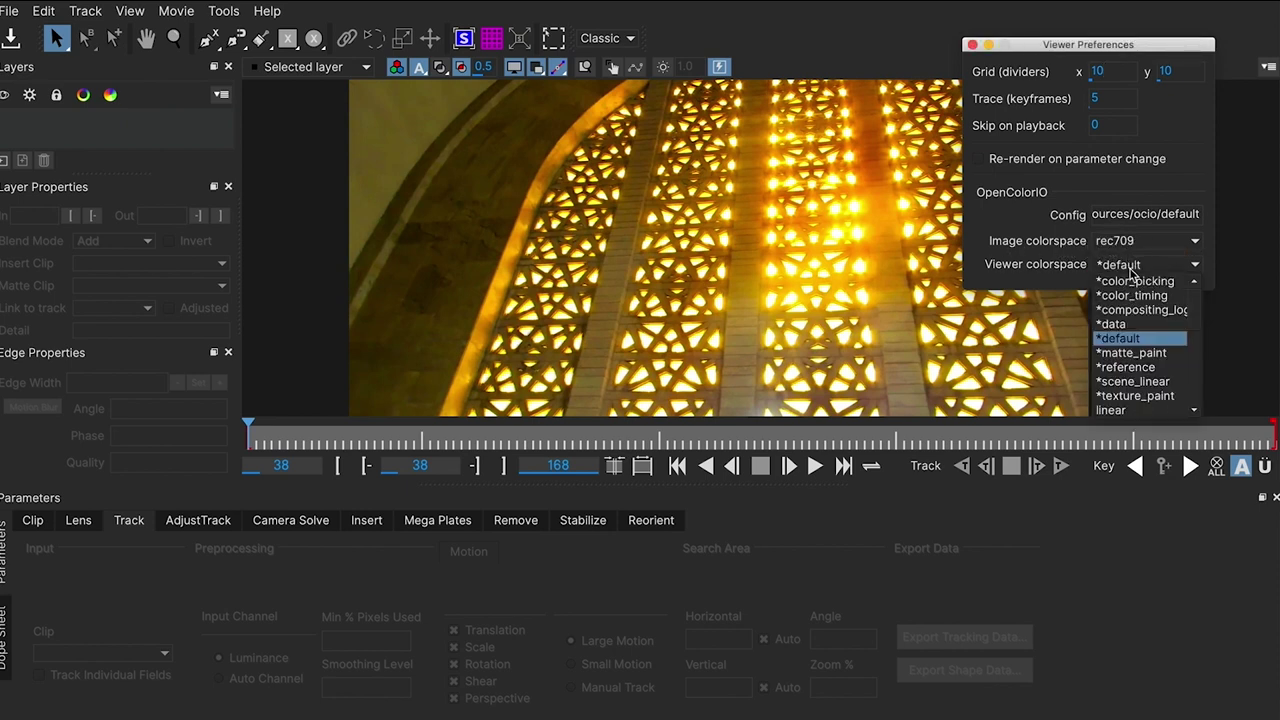
pyautogui.scroll(-3, 1177, 338)
pyautogui.click(1140, 326)
pyautogui.click(1150, 264)
pyautogui.click(1140, 338)
pyautogui.click(1150, 264)
pyautogui.click(1135, 352)
pyautogui.click(1150, 264)
pyautogui.click(1118, 367)
pyautogui.click(1150, 264)
pyautogui.click(1137, 317)
pyautogui.click(1146, 266)
pyautogui.click(1138, 324)
pyautogui.click(1146, 268)
pyautogui.click(1146, 295)
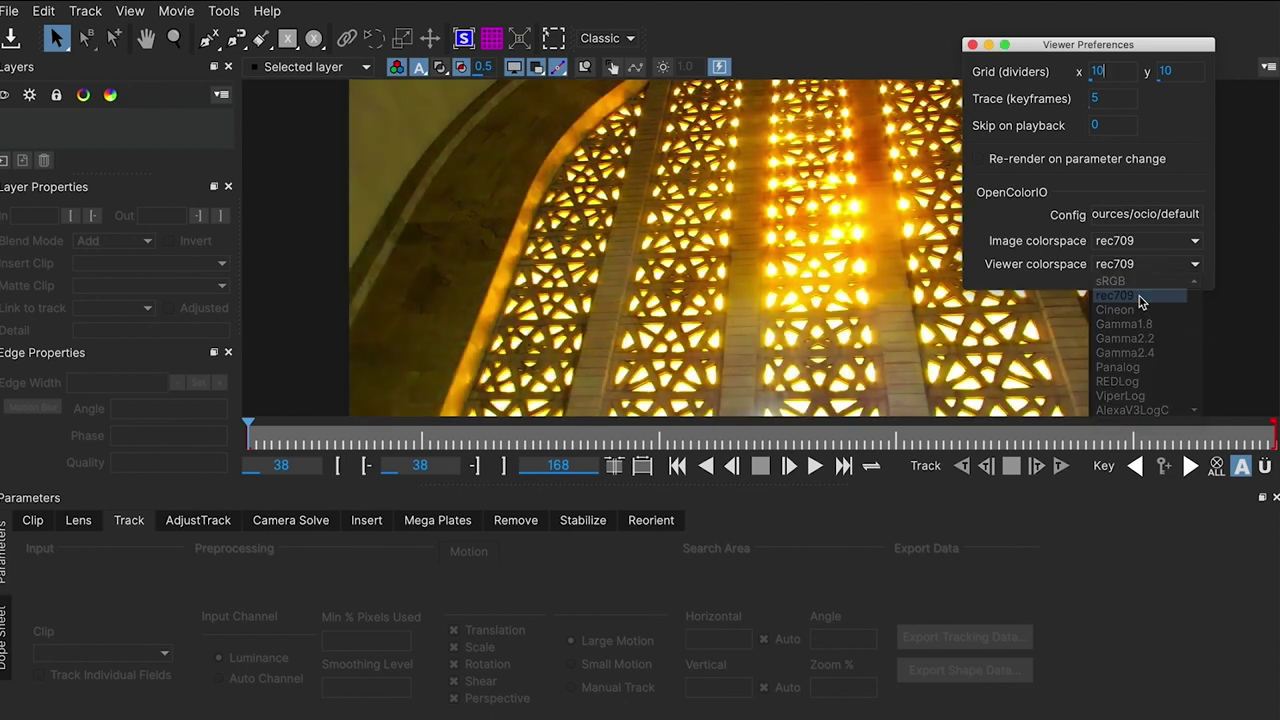
pyautogui.click(972, 45)
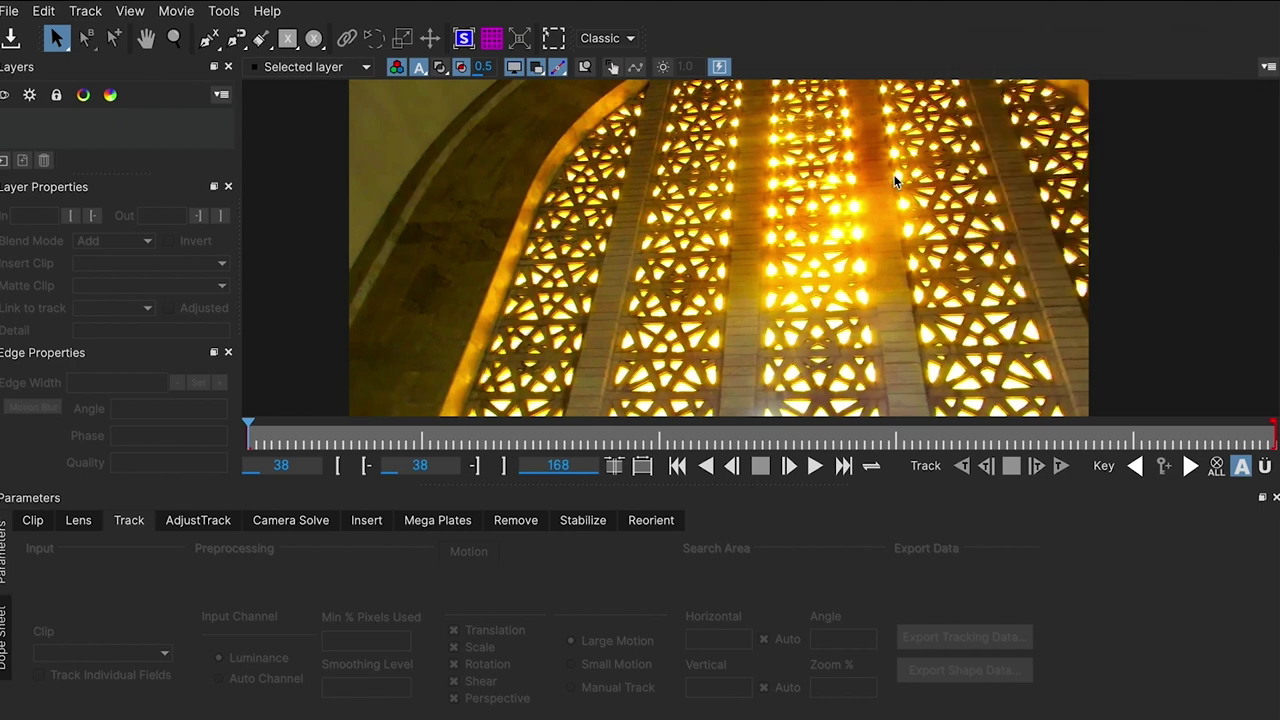
pyautogui.press('x')
pyautogui.moveTo(935, 150); pyautogui.dragTo(928, 40)
pyautogui.moveTo(857, 189); pyautogui.dragTo(881, 332)
pyautogui.press('x')
pyautogui.press('z')
pyautogui.moveTo(937, 254); pyautogui.dragTo(753, 155)
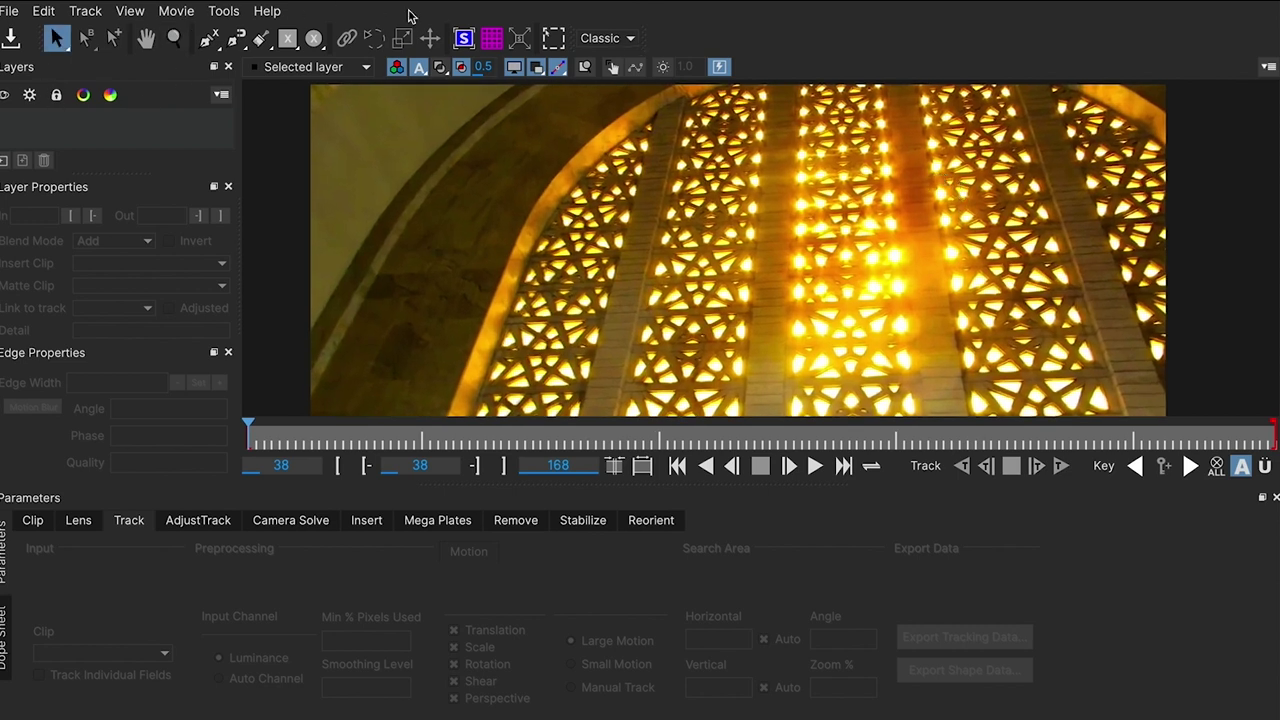
# Step: Paint a Quick Mask with the Area Brush at radius 30 along the arch edge and adjoining column, convert it to a shape, and delete it
pyautogui.click(262, 39)
pyautogui.moveTo(625, 331)
pyautogui.mouseDown()
pyautogui.moveTo(646, 238)
pyautogui.moveTo(650, 100)
pyautogui.moveTo(605, 126)
pyautogui.moveTo(546, 195)
pyautogui.moveTo(488, 358)
pyautogui.mouseUp()
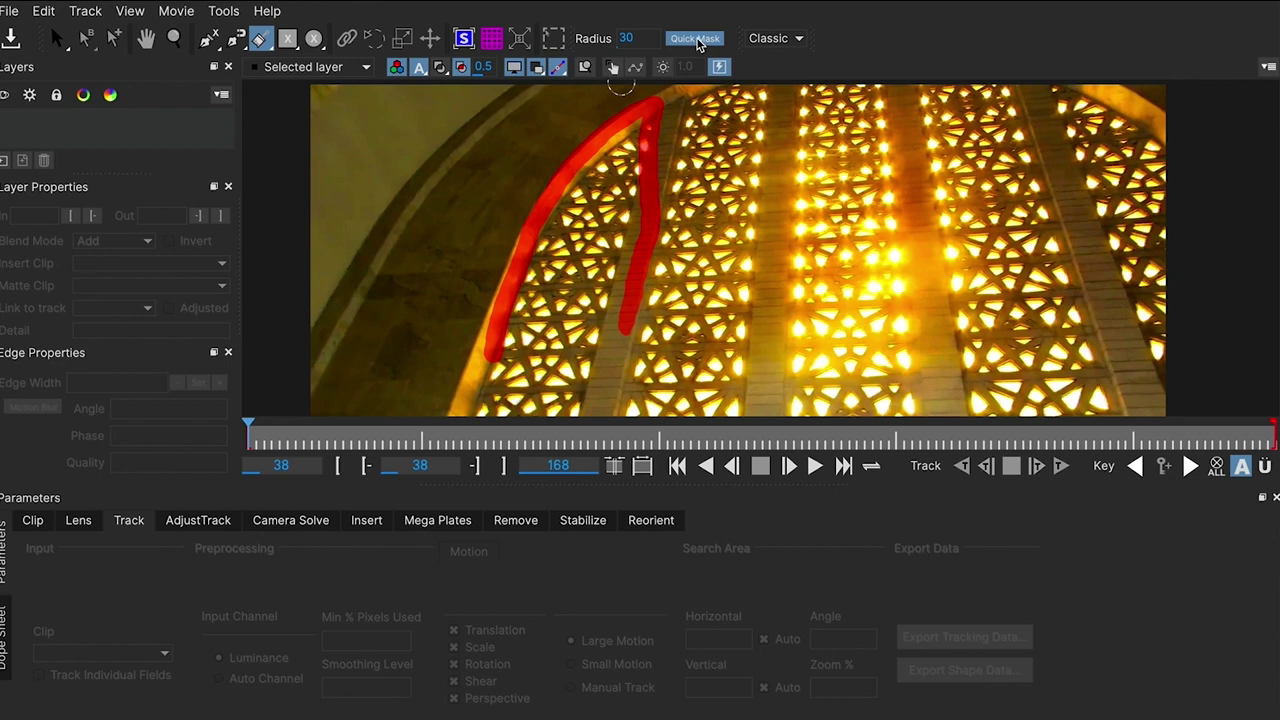
pyautogui.click(695, 39)
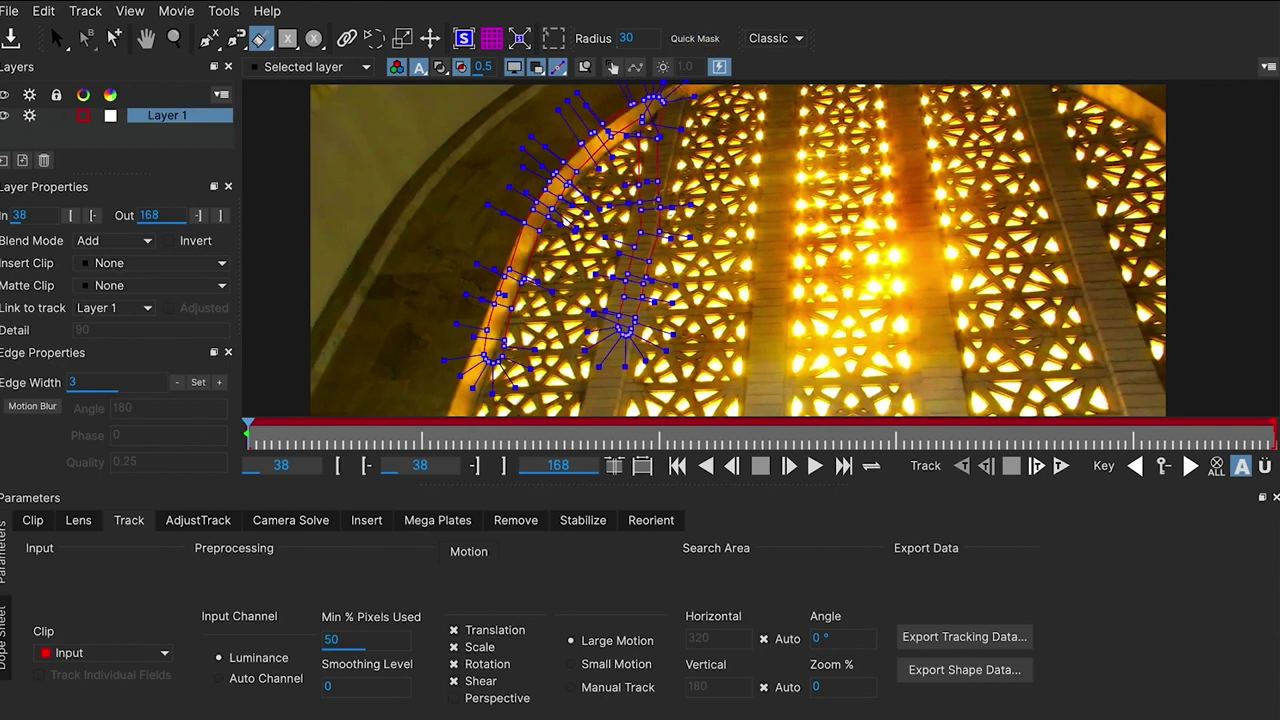
pyautogui.press('Delete')
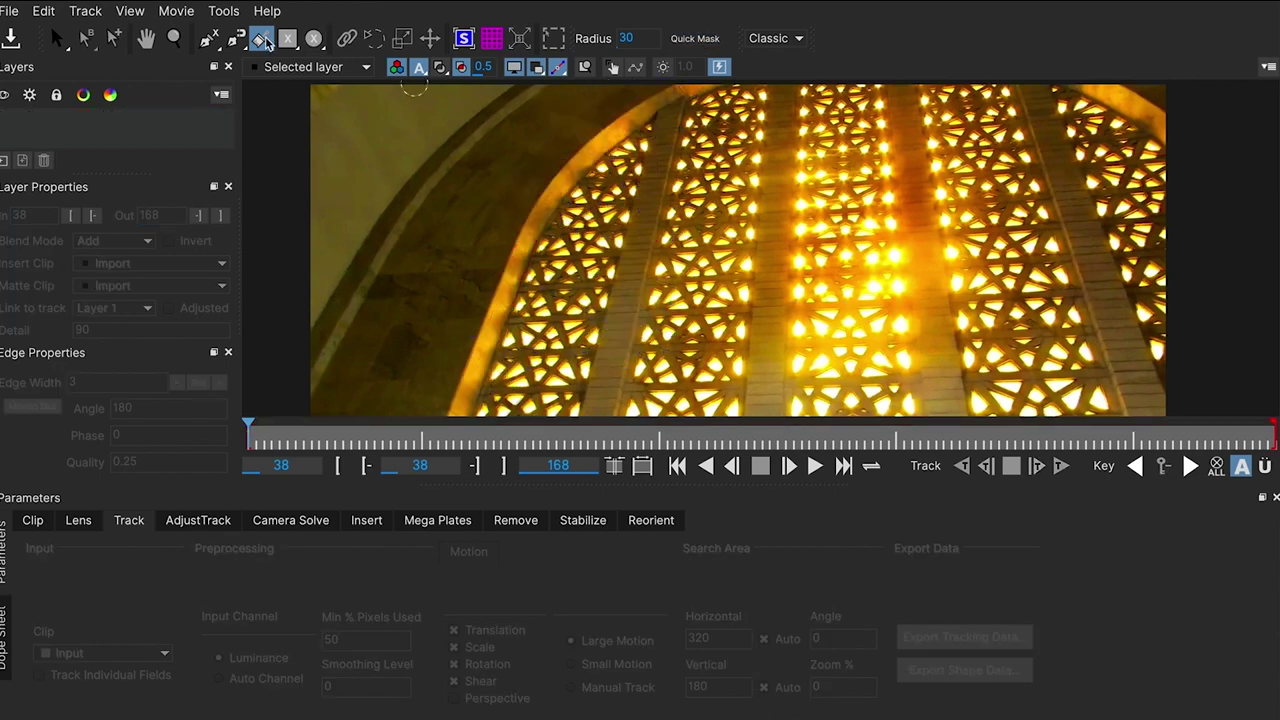
# Step: Try Area Brush shapes at radius 80 along the arch edge and adjoining column without Quick Mask, undoing each one
pyautogui.moveTo(638, 40); pyautogui.dragTo(648, 38)
pyautogui.moveTo(505, 318)
pyautogui.mouseDown()
pyautogui.moveTo(559, 174)
pyautogui.moveTo(632, 116)
pyautogui.moveTo(670, 108)
pyautogui.moveTo(612, 385)
pyautogui.mouseUp()
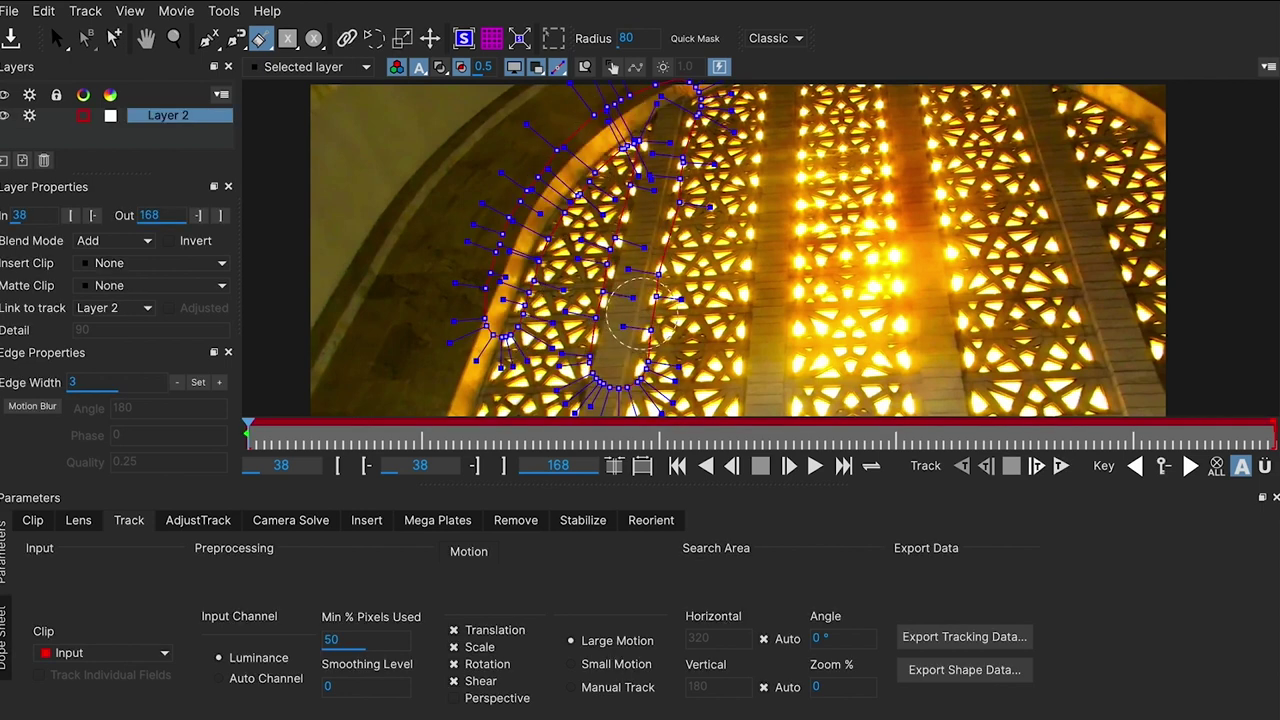
pyautogui.hotkey('ctrl', 'z')
pyautogui.moveTo(480, 335)
pyautogui.mouseDown()
pyautogui.moveTo(565, 170)
pyautogui.moveTo(642, 110)
pyautogui.moveTo(661, 115)
pyautogui.moveTo(610, 385)
pyautogui.mouseUp()
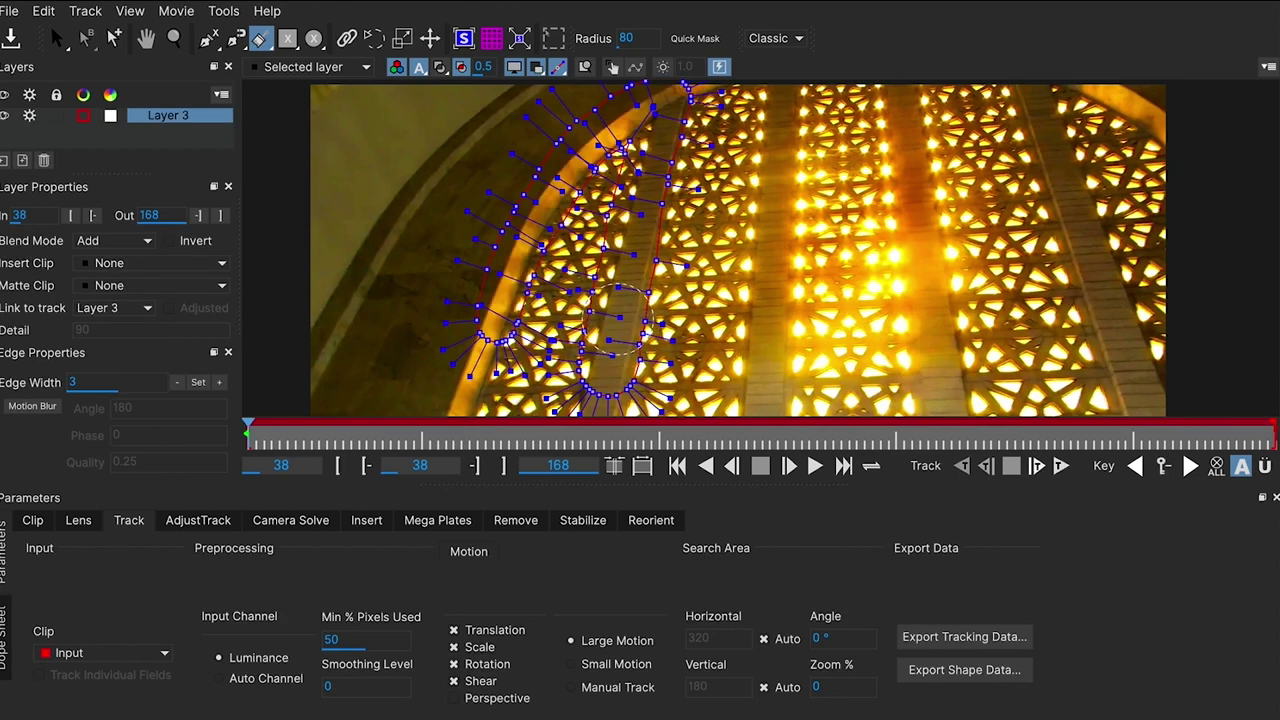
pyautogui.hotkey('ctrl', 'z')
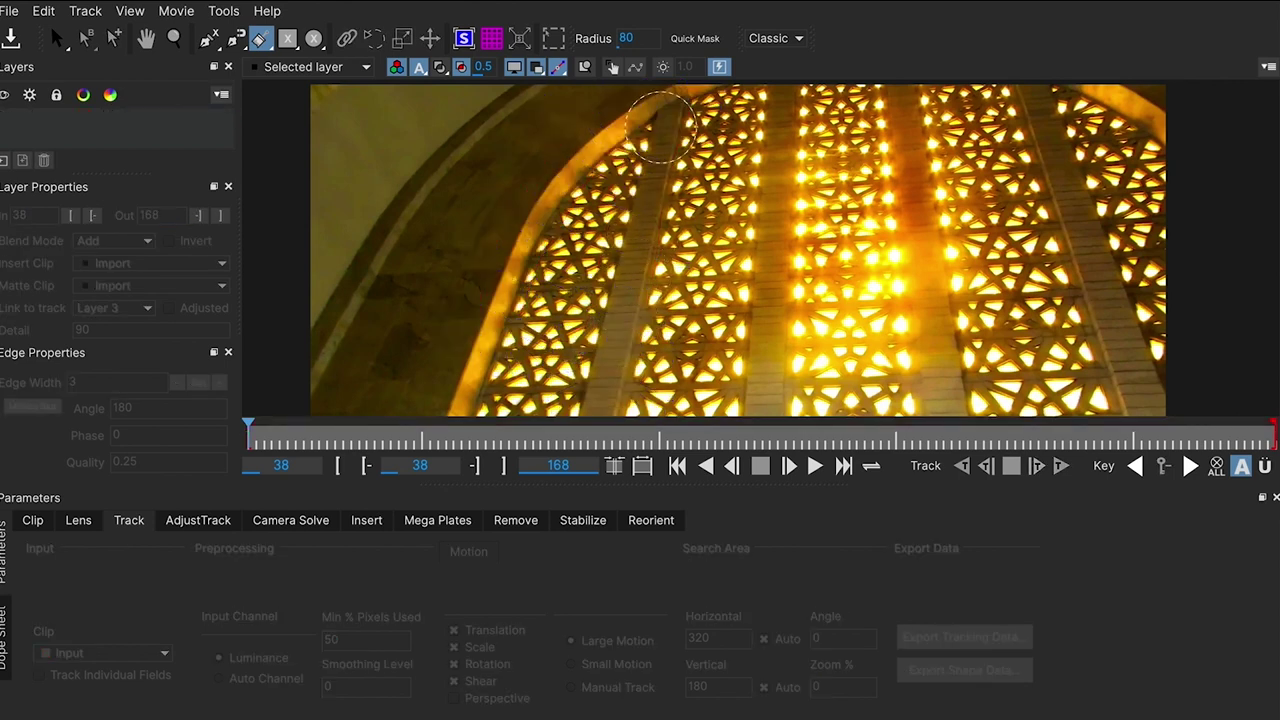
# Step: Enable Quick Mask and paint over the arch edge and the two columns below it with the Area Brush at radius 80
pyautogui.click(695, 38)
pyautogui.moveTo(489, 331)
pyautogui.mouseDown()
pyautogui.moveTo(509, 260)
pyautogui.moveTo(589, 145)
pyautogui.moveTo(667, 108)
pyautogui.moveTo(622, 336)
pyautogui.mouseUp()
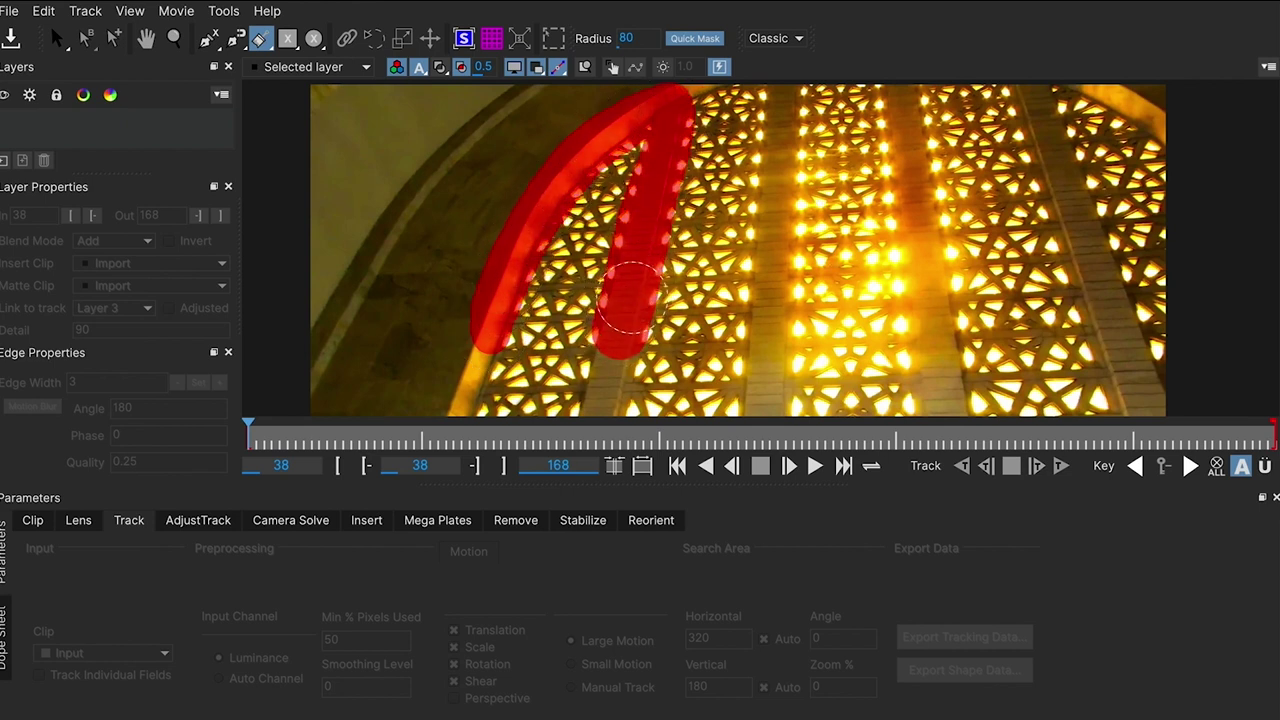
pyautogui.moveTo(773, 313)
pyautogui.mouseDown()
pyautogui.moveTo(786, 77)
pyautogui.moveTo(736, 85)
pyautogui.moveTo(662, 128)
pyautogui.mouseUp()
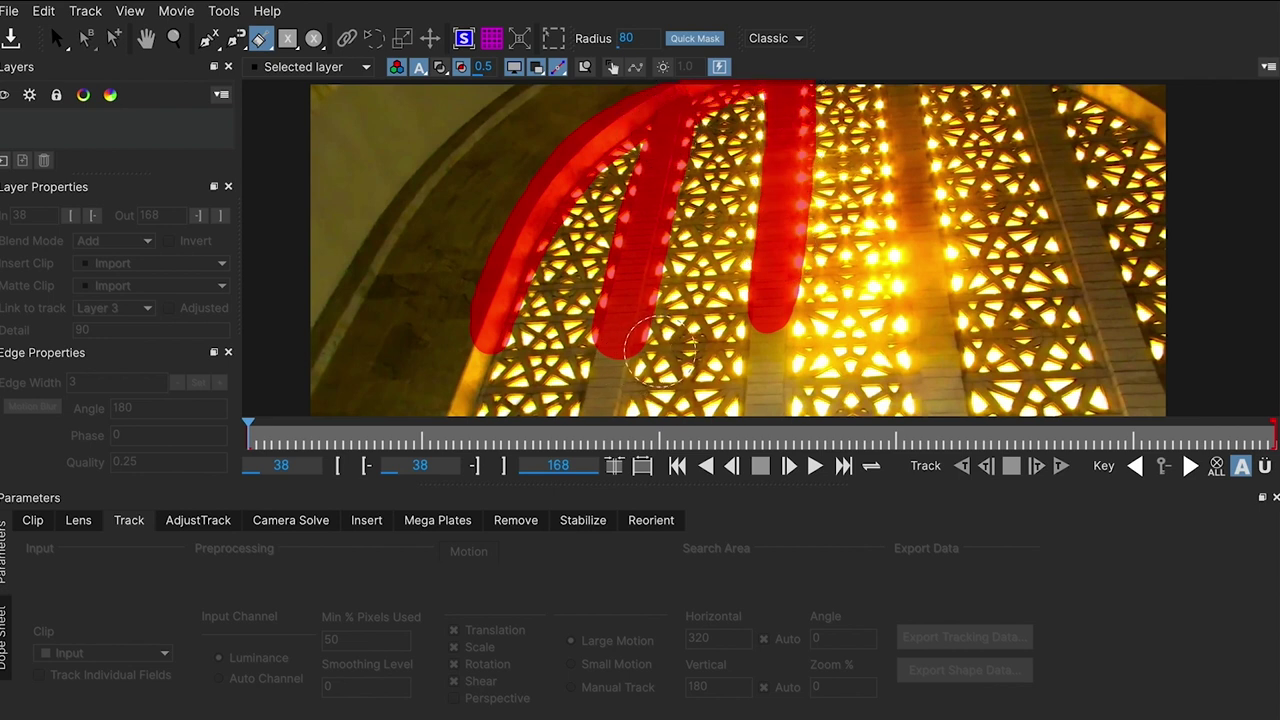
# Step: Erase the lower ends of the three painted Quick Mask strokes and convert the mask into a spline shape
pyautogui.moveTo(600, 355); pyautogui.dragTo(635, 293)
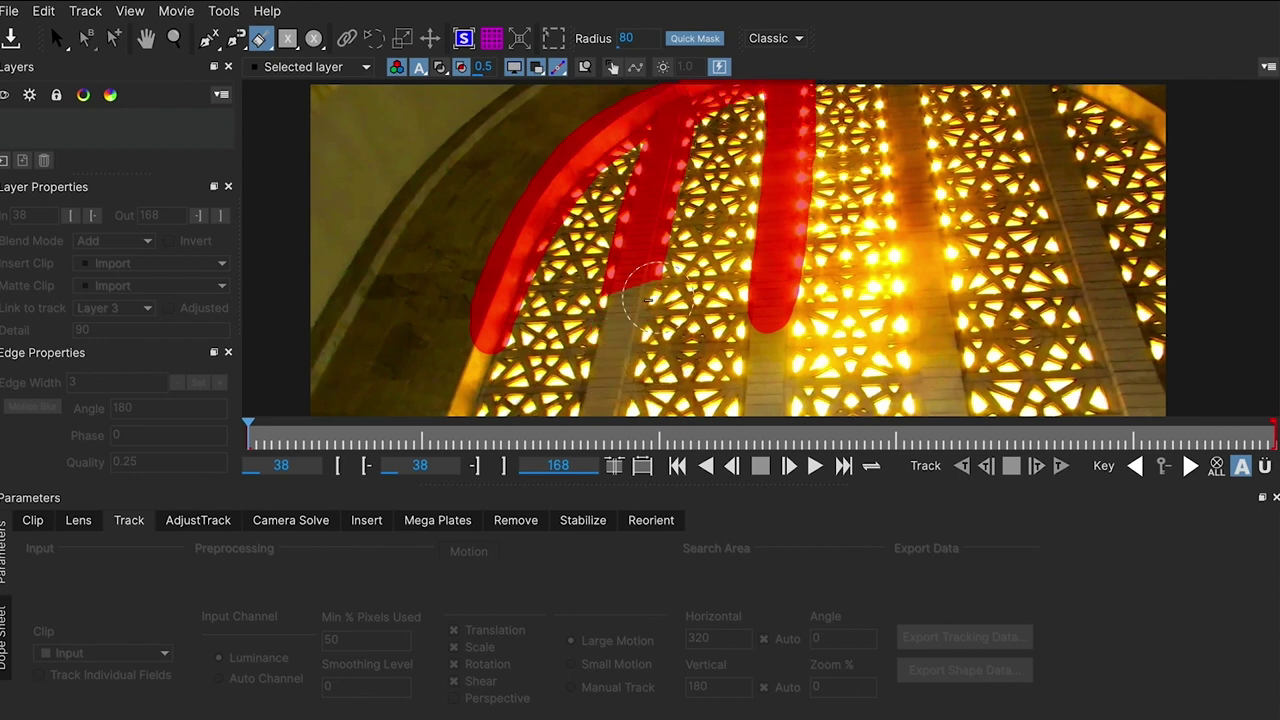
pyautogui.moveTo(465, 347)
pyautogui.mouseDown()
pyautogui.moveTo(457, 314)
pyautogui.moveTo(478, 282)
pyautogui.mouseUp()
pyautogui.moveTo(770, 322); pyautogui.dragTo(765, 250)
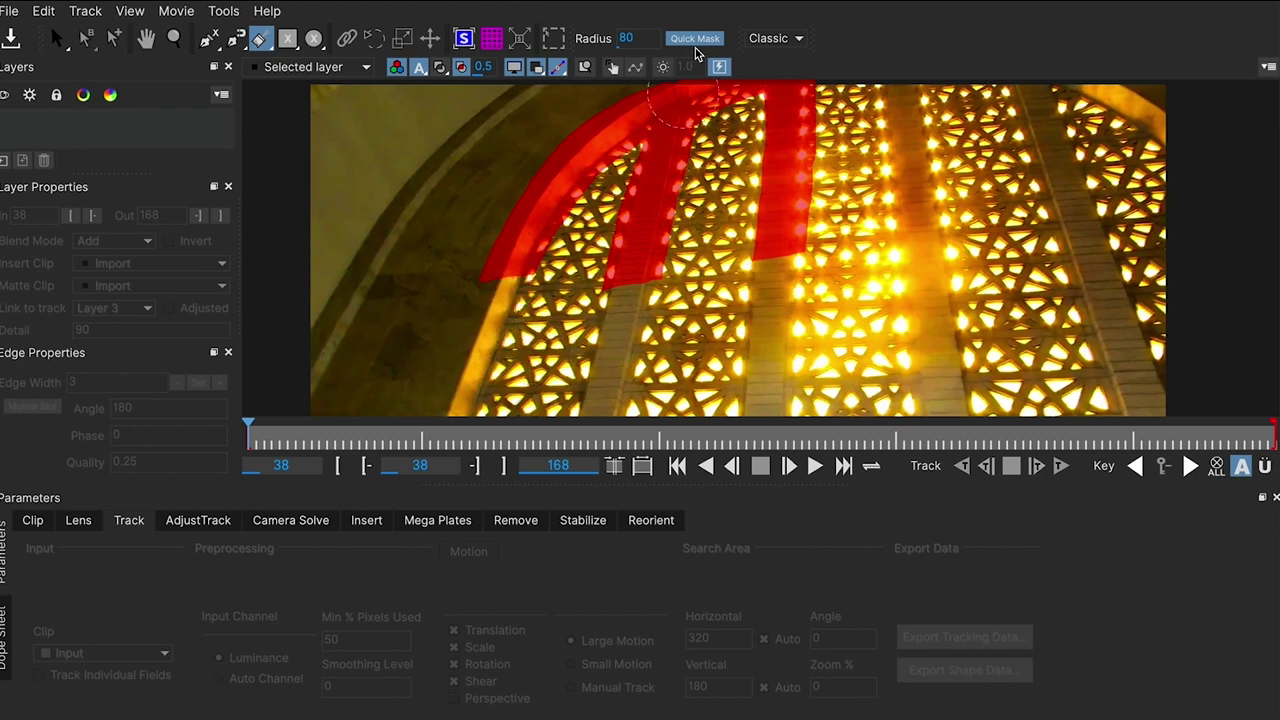
pyautogui.click(719, 67)
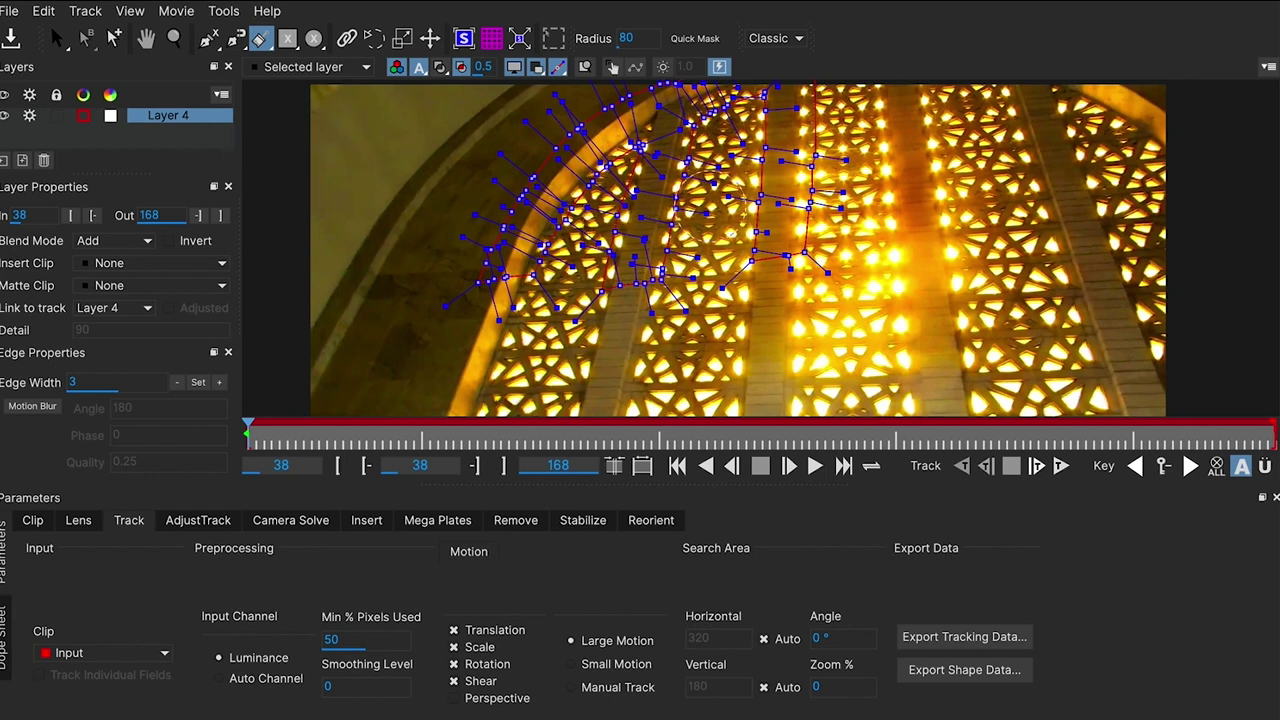
# Step: Delete Layer 4 and switch back to the Pick tool
pyautogui.press('z')
pyautogui.moveTo(737, 193); pyautogui.dragTo(714, 206)
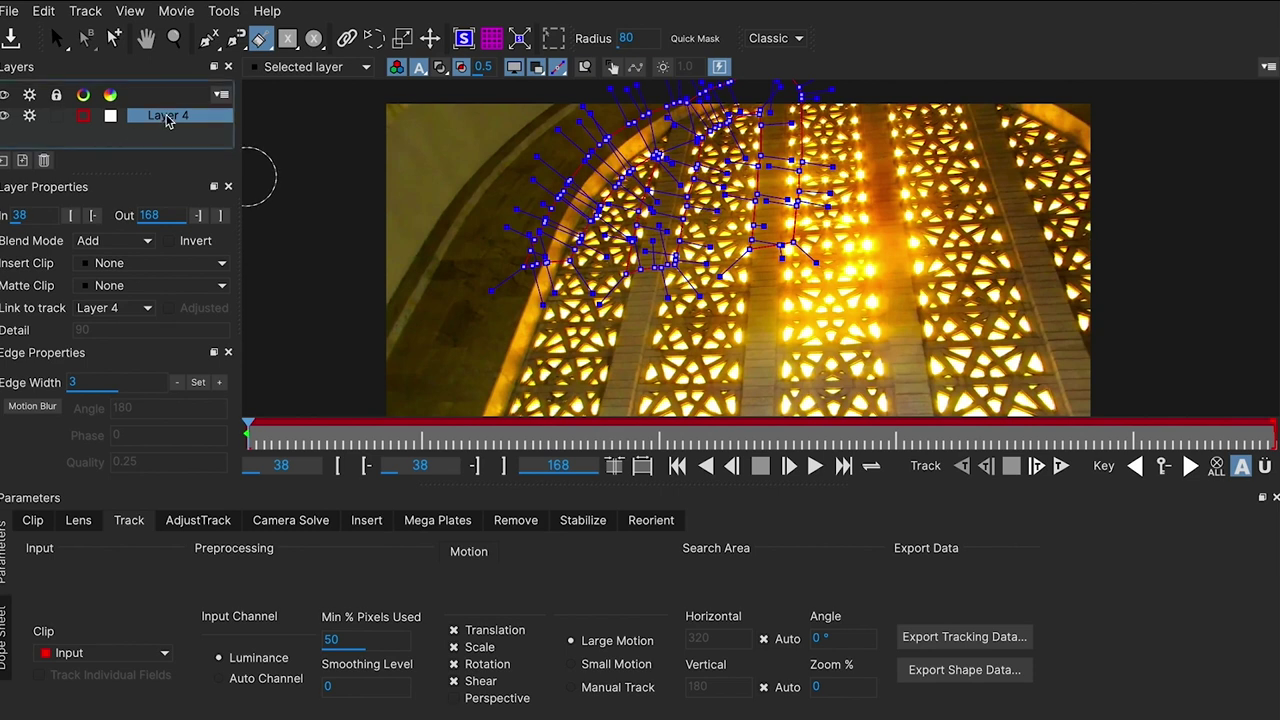
pyautogui.click(44, 161)
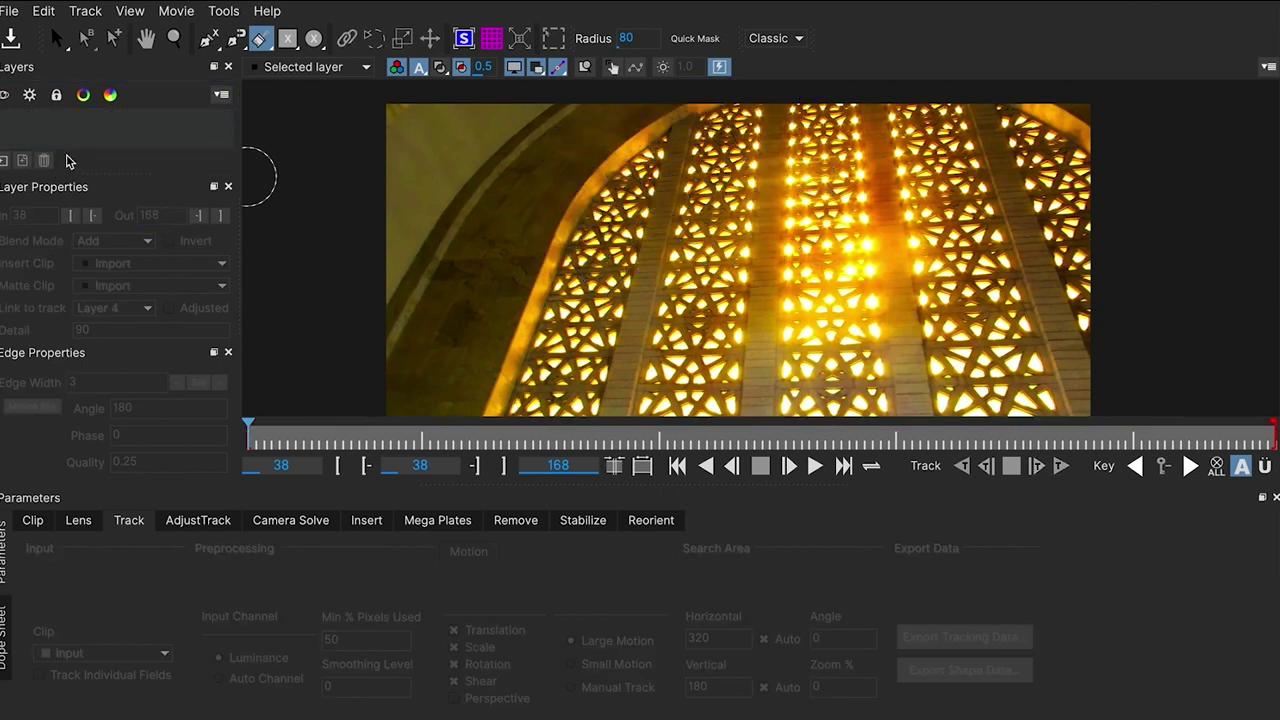
pyautogui.click(60, 40)
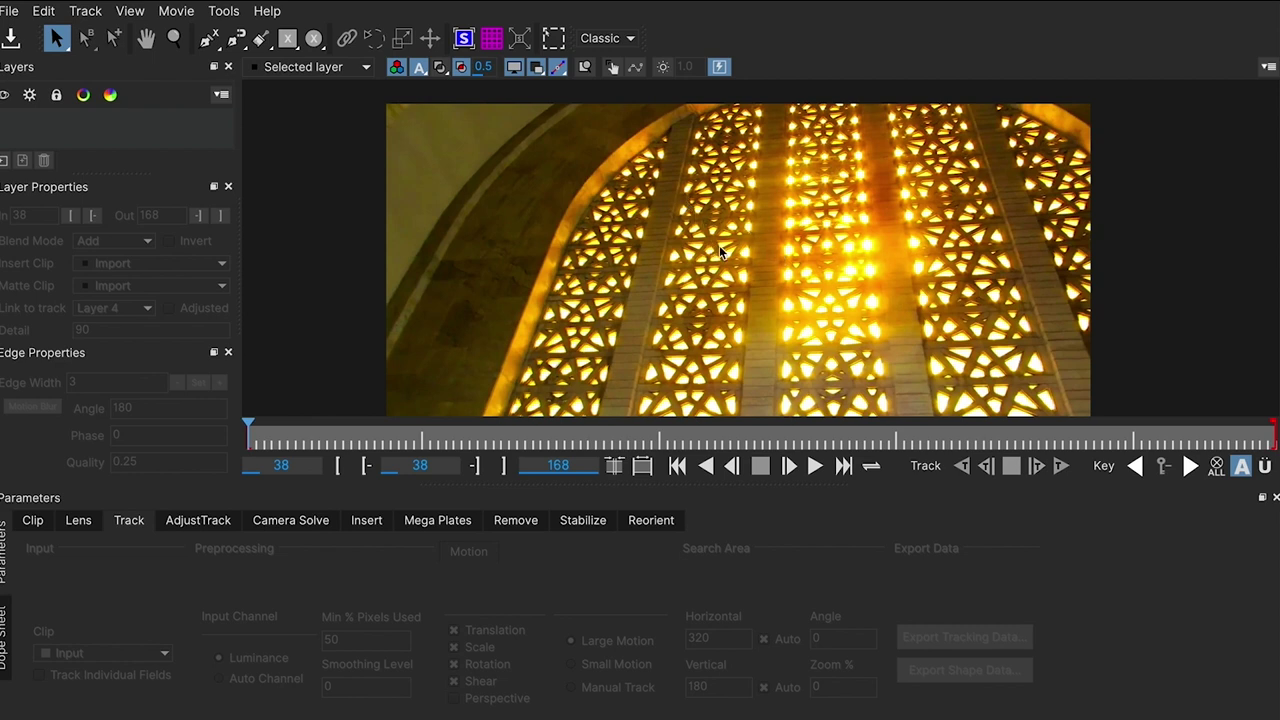
# Step: Look over the Mega Plates and Remove module parameters, then return to the Track module
pyautogui.click(438, 522)
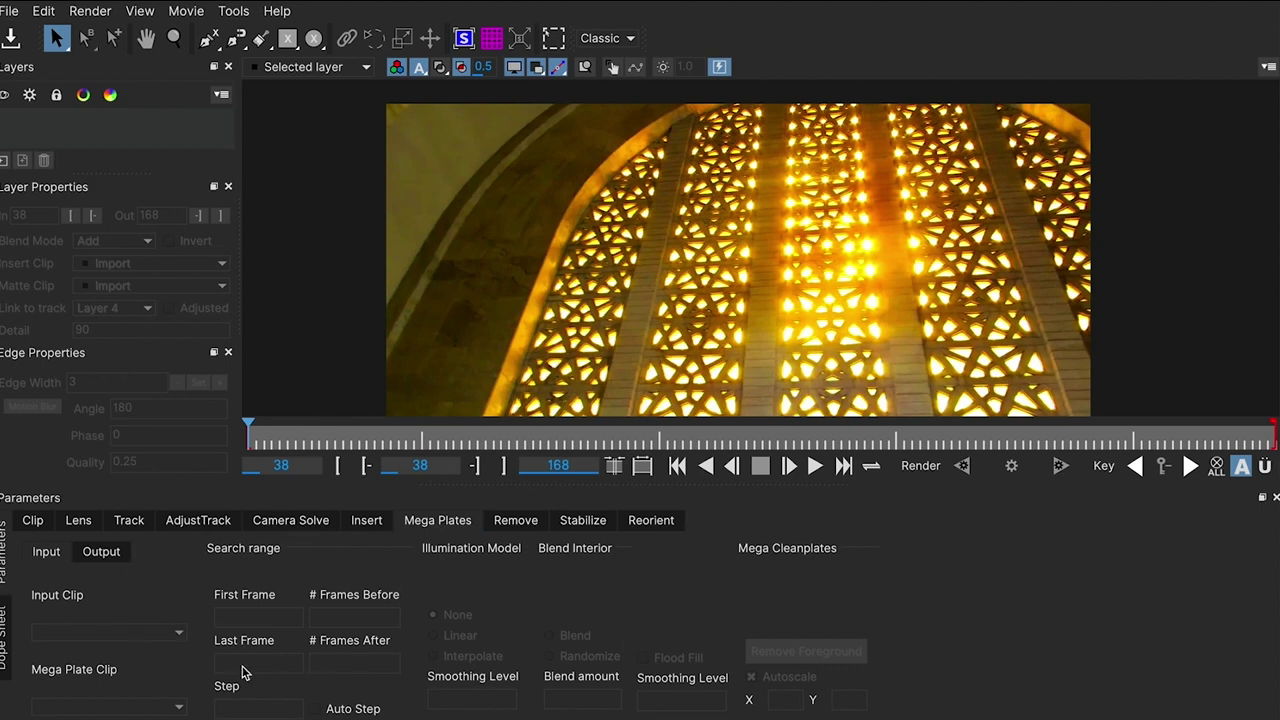
pyautogui.click(514, 521)
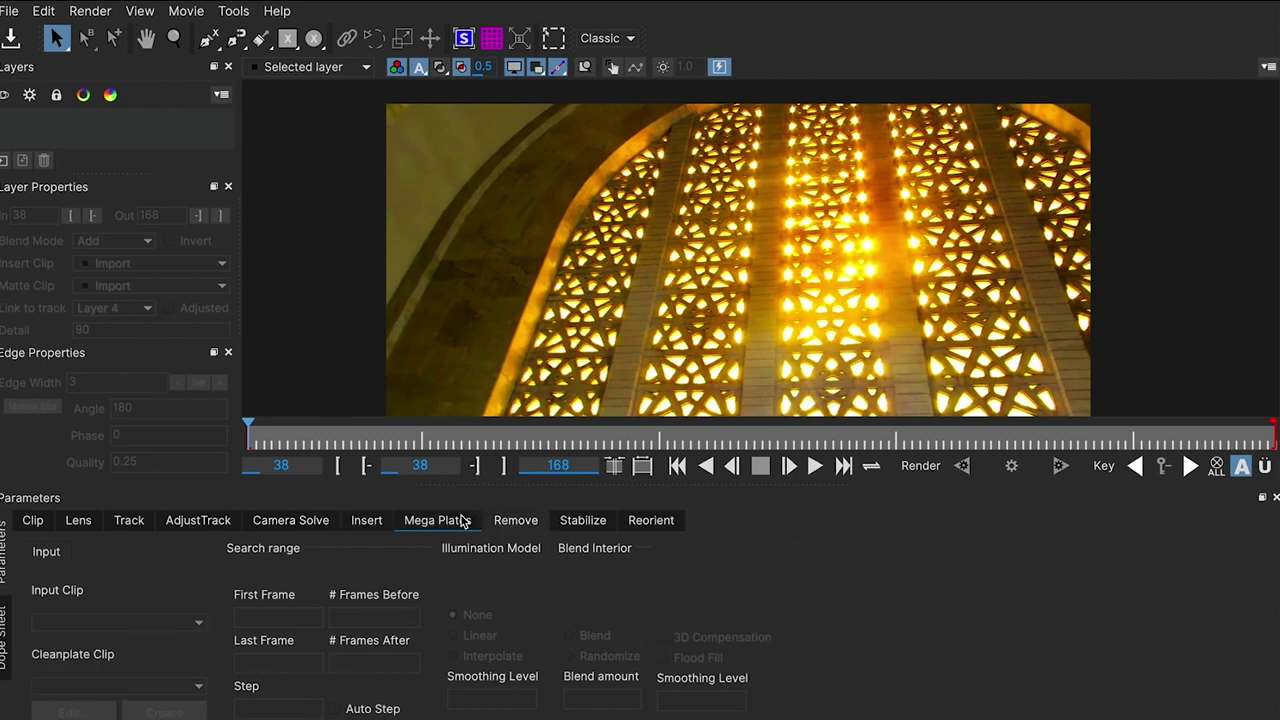
pyautogui.click(463, 521)
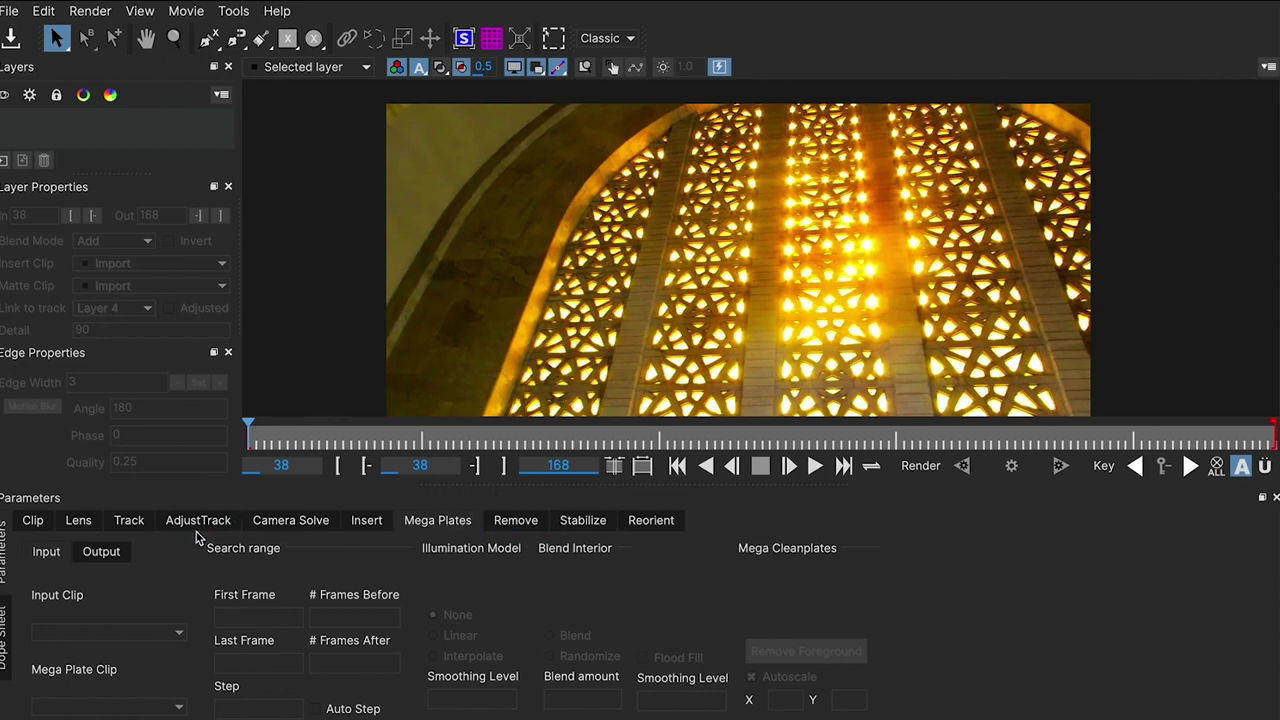
pyautogui.click(129, 520)
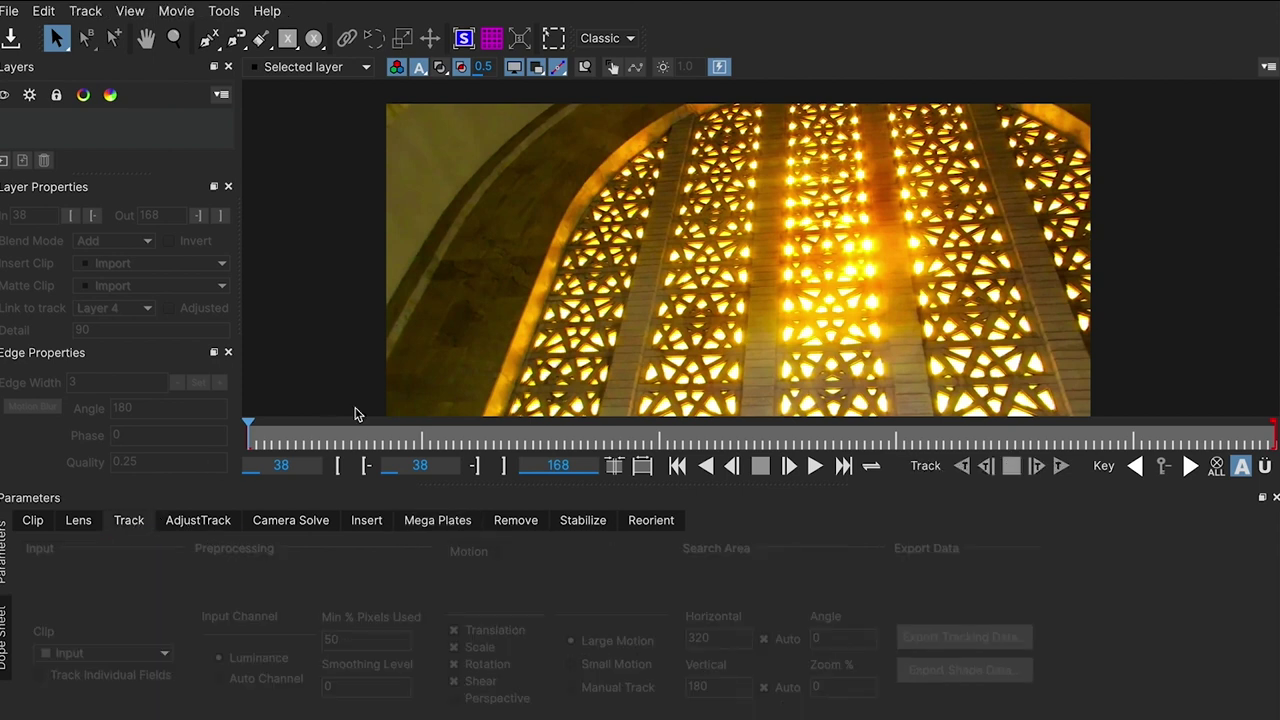
# Step: Draw a closed four-point X-Spline around the sunlit central lattice panel between the two middle columns
pyautogui.moveTo(768, 260); pyautogui.dragTo(609, 200)
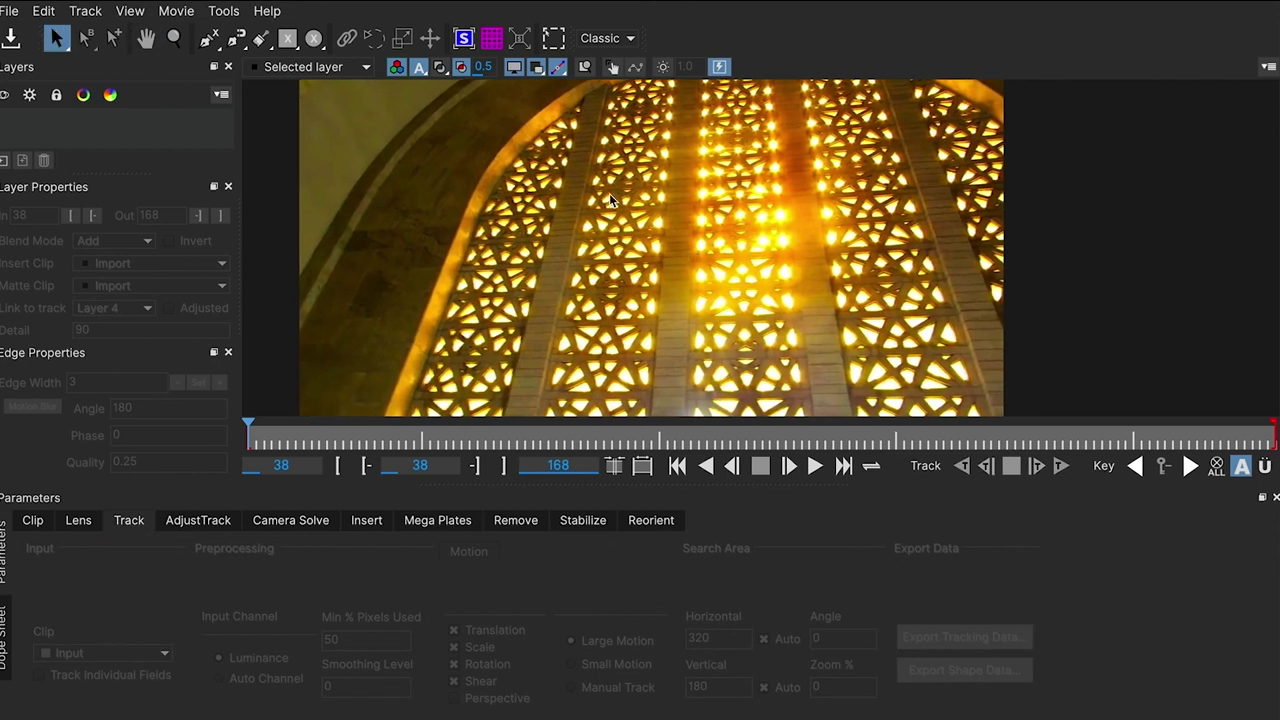
pyautogui.click(208, 38)
pyautogui.click(660, 127)
pyautogui.click(654, 158)
pyautogui.click(638, 325)
pyautogui.click(858, 303)
pyautogui.click(829, 143)
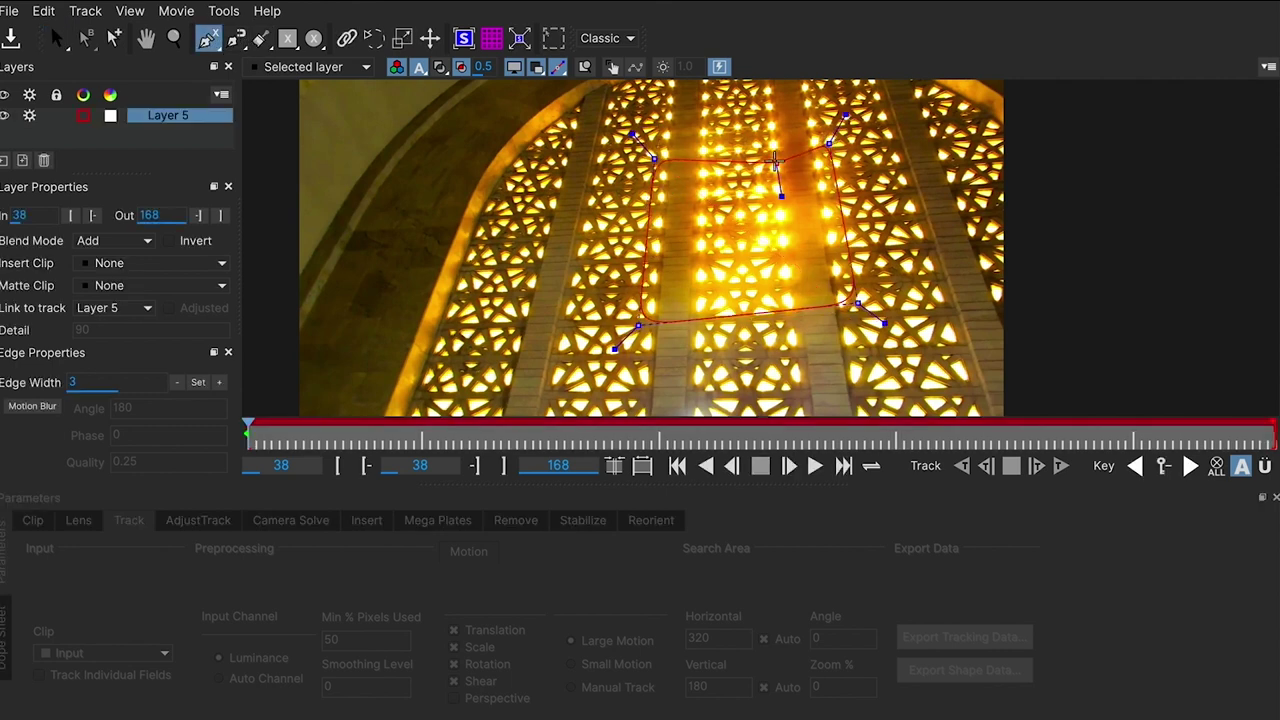
pyautogui.rightClick(742, 188)
# Step: Show the planar surface for Layer 5, adjust its corners to the lattice perspective, and display the planar grid
pyautogui.click(463, 40)
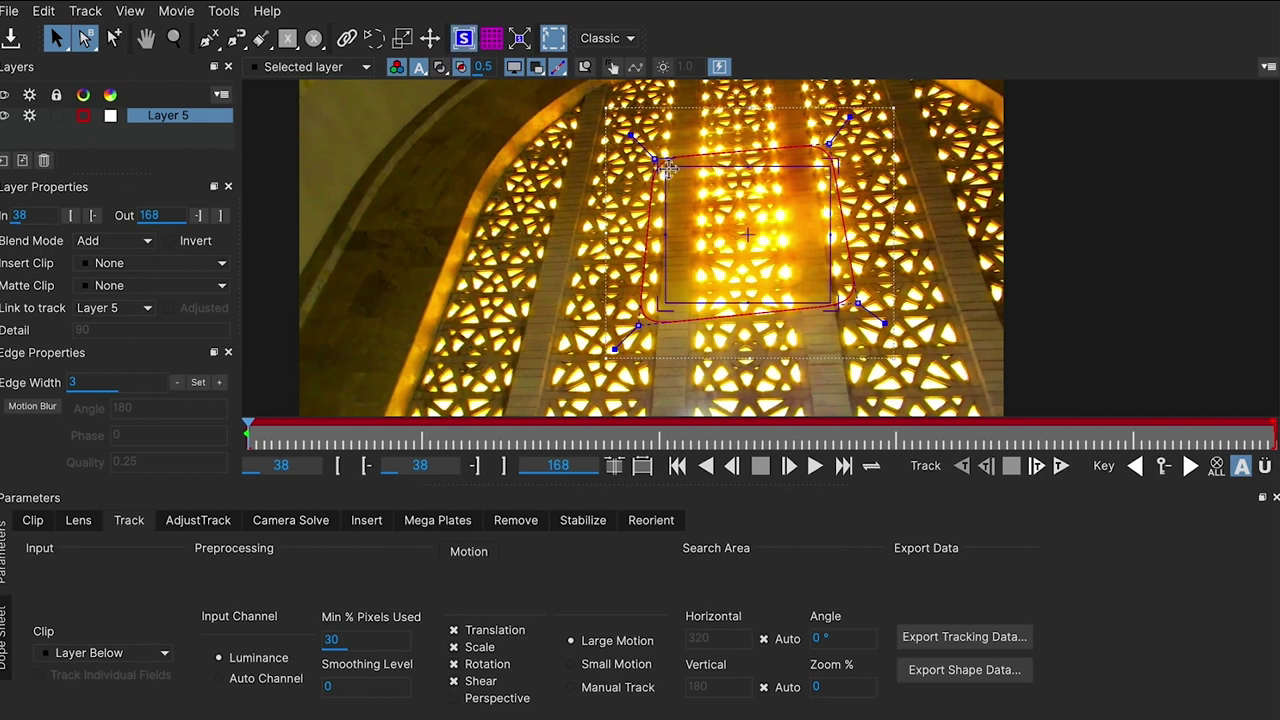
pyautogui.moveTo(657, 308); pyautogui.dragTo(652, 319)
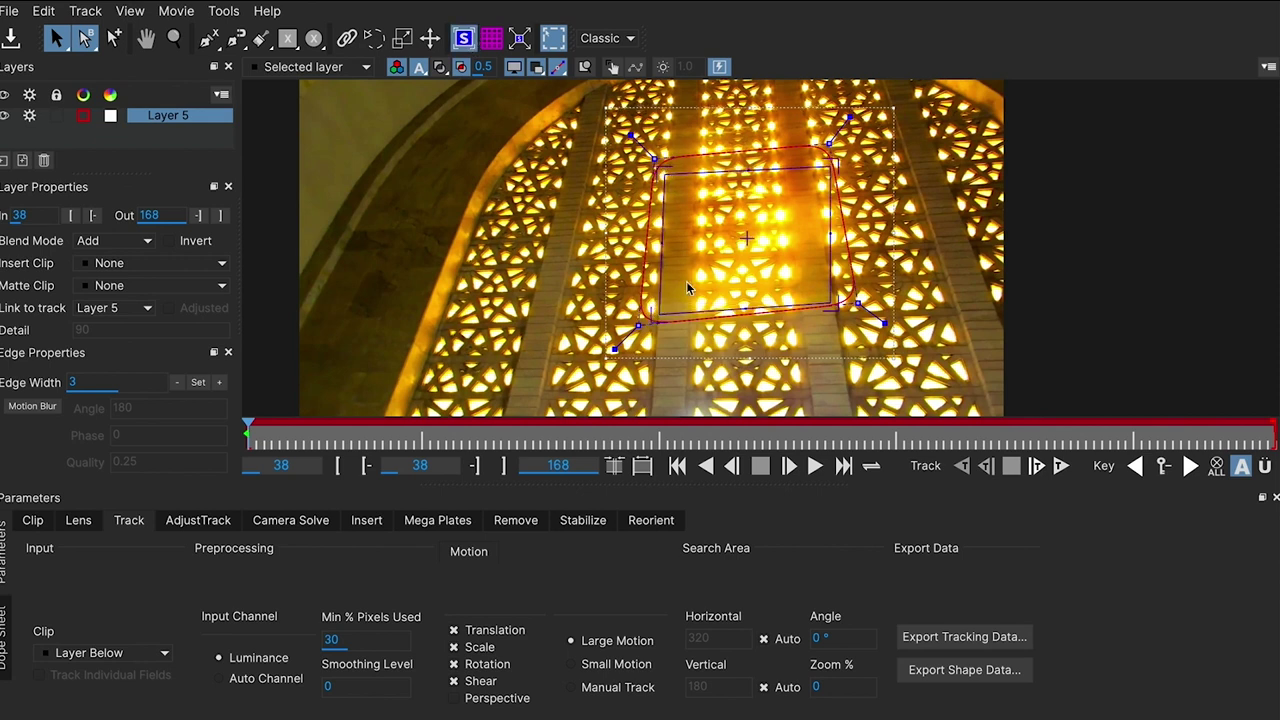
pyautogui.moveTo(822, 163); pyautogui.dragTo(803, 165)
pyautogui.moveTo(835, 307); pyautogui.dragTo(834, 313)
pyautogui.click(491, 38)
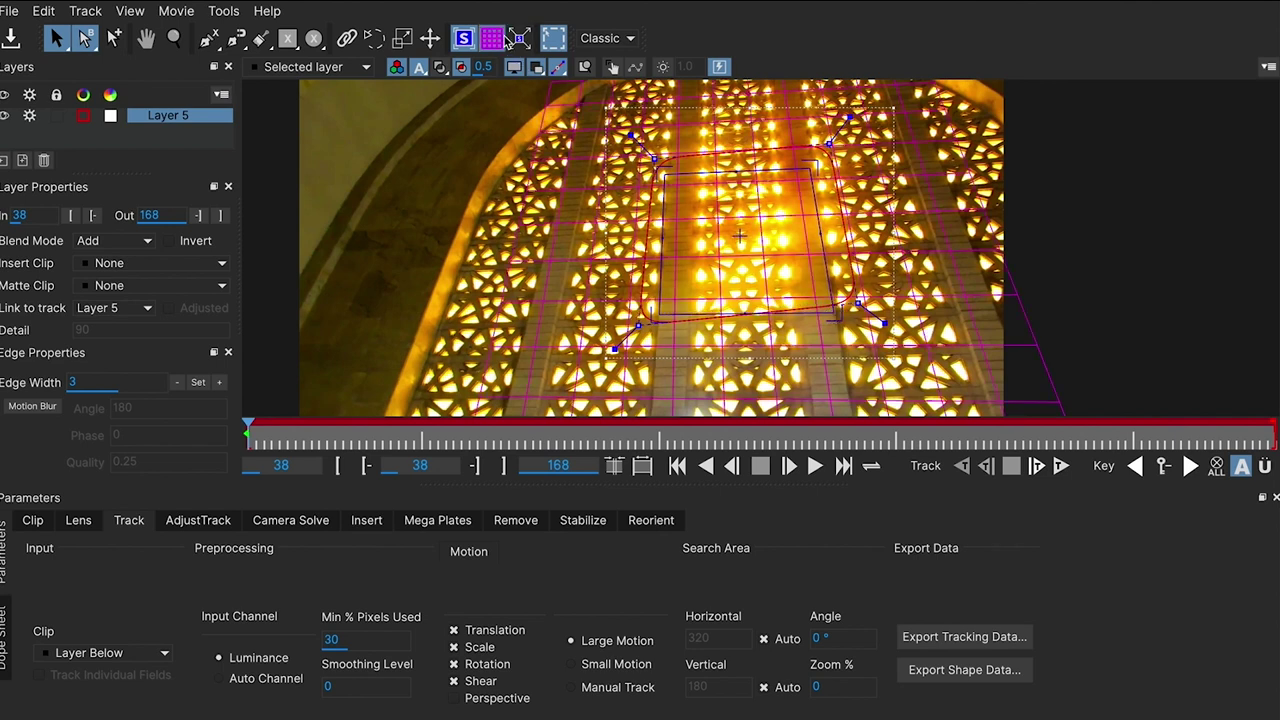
# Step: Include Perspective in the tracked motion, track Layer 5 forward to frame 168, and scrub back through the result
pyautogui.click(455, 698)
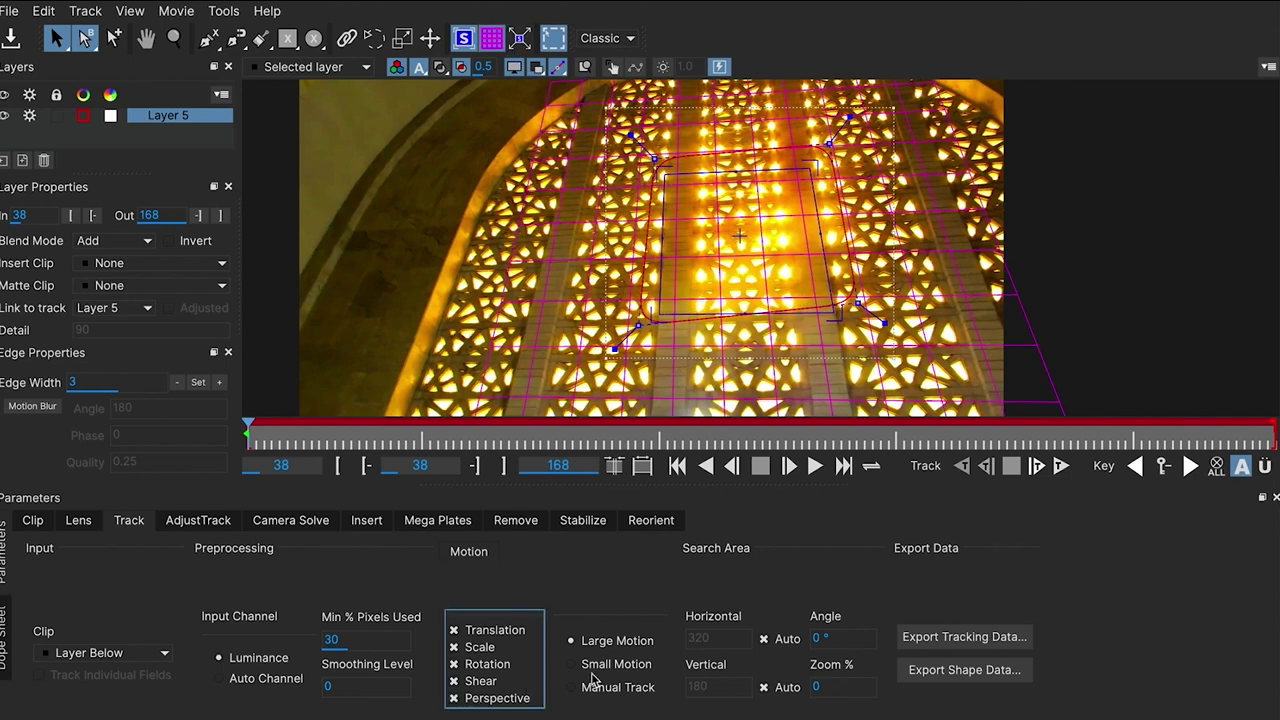
pyautogui.click(1062, 467)
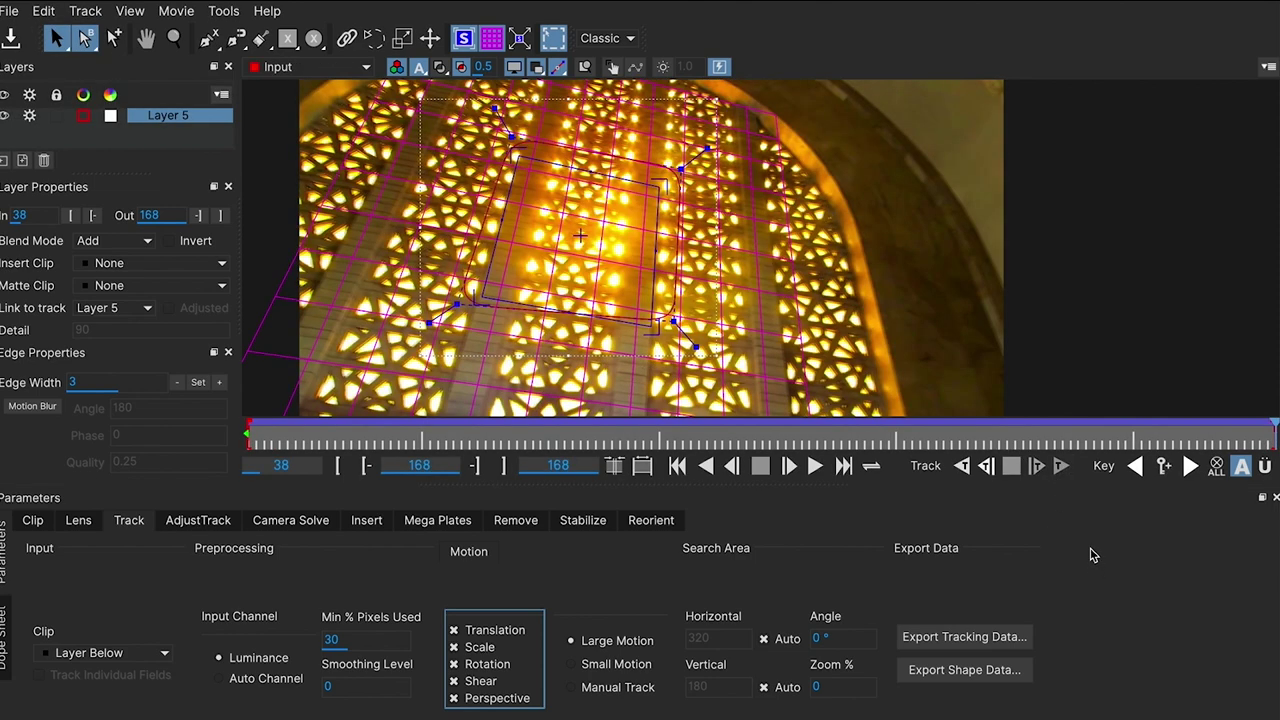
pyautogui.press('z')
pyautogui.moveTo(618, 259); pyautogui.dragTo(605, 300)
pyautogui.moveTo(696, 440); pyautogui.dragTo(517, 441)
# Step: Hide the planar grid and surface overlays so only Layer 5's spline shows over the clip
pyautogui.click(492, 36)
pyautogui.click(467, 39)
pyautogui.moveTo(645, 434); pyautogui.dragTo(606, 436)
pyautogui.press('z')
pyautogui.moveTo(688, 332); pyautogui.dragTo(684, 348)
pyautogui.scroll(-1, 683, 348)
pyautogui.press('s')
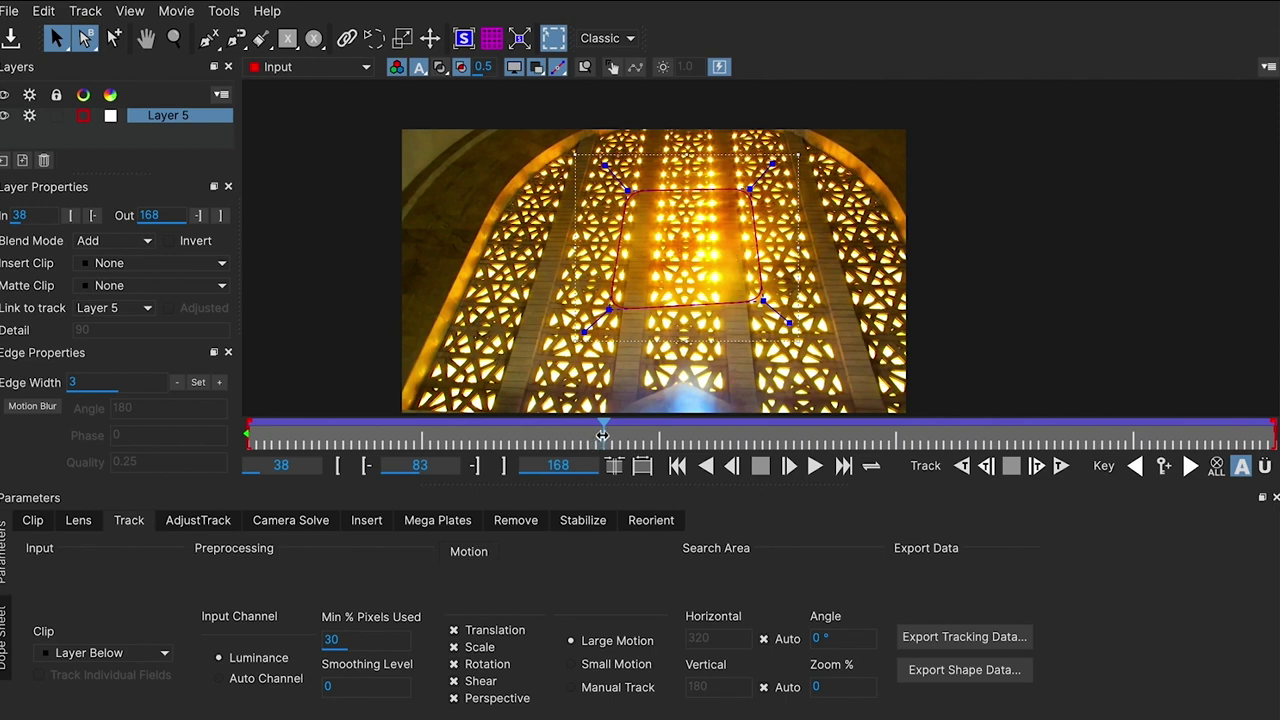
# Step: Scrub between the first and last frames to check how Layer 5's spline follows the lattice
pyautogui.moveTo(608, 432); pyautogui.dragTo(208, 432)
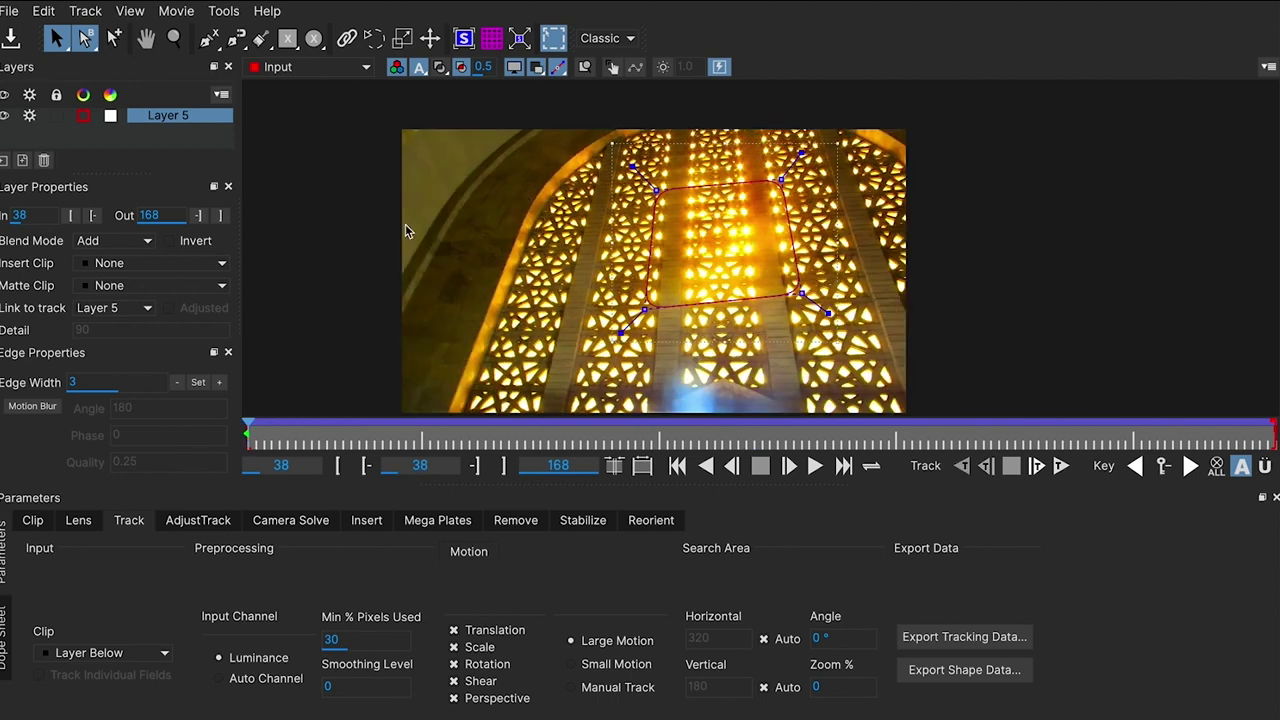
pyautogui.moveTo(799, 440); pyautogui.dragTo(1275, 430)
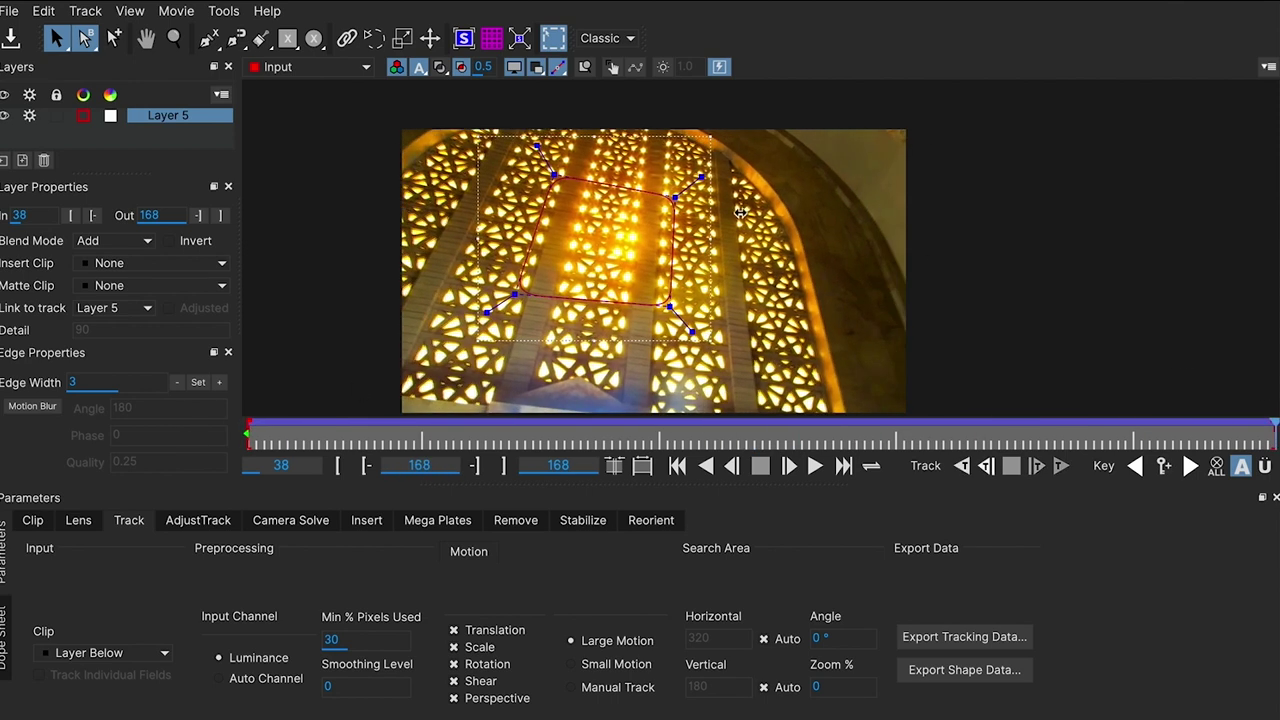
pyautogui.moveTo(731, 437); pyautogui.dragTo(701, 429)
pyautogui.press('z')
pyautogui.moveTo(432, 245); pyautogui.dragTo(507, 240)
pyautogui.press('x')
pyautogui.press('z')
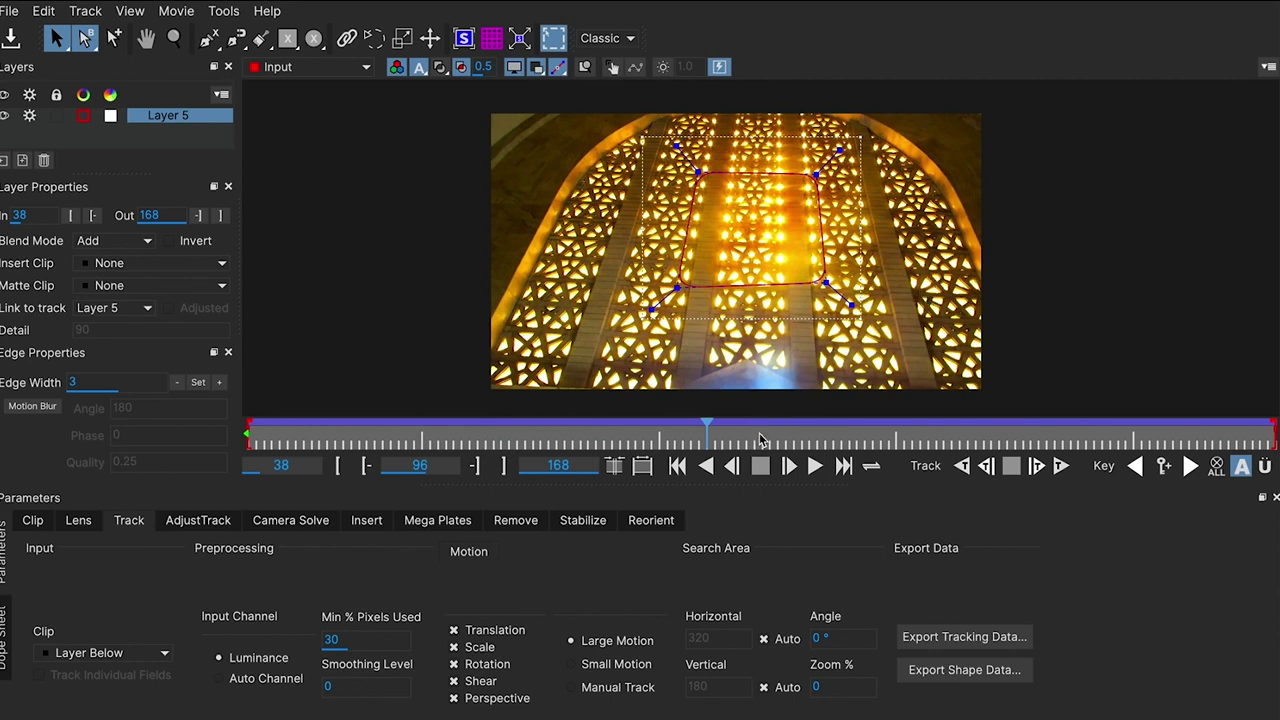
# Step: At frame 105, turn on Überkey and move the four corners of Layer 5's spline outside the image edges
pyautogui.moveTo(760, 440); pyautogui.dragTo(773, 435)
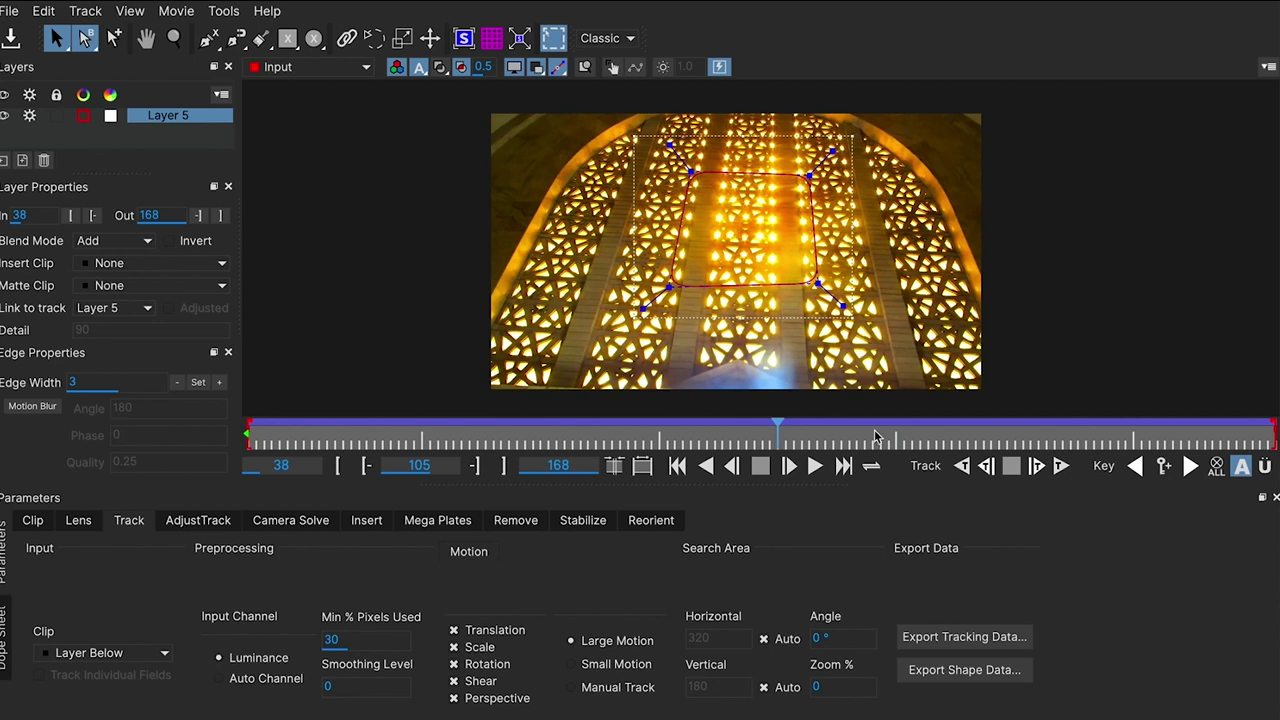
pyautogui.click(1265, 468)
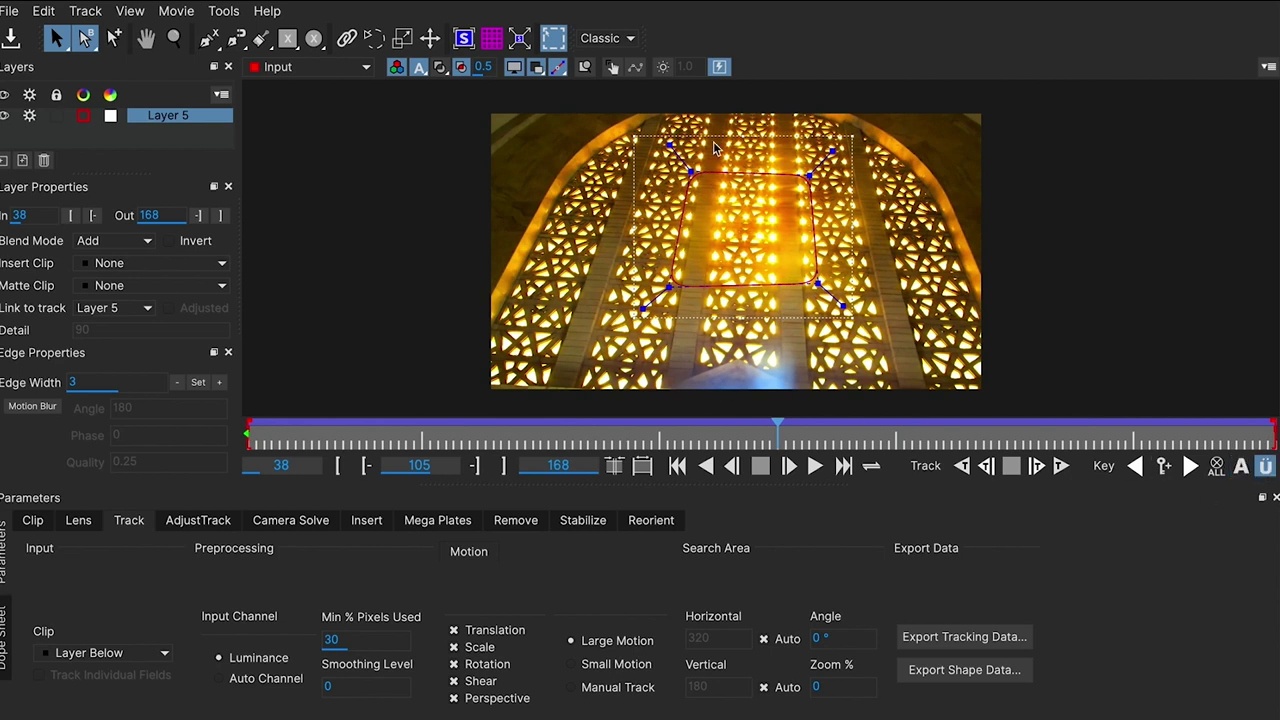
pyautogui.moveTo(712, 148); pyautogui.dragTo(608, 353)
pyautogui.moveTo(670, 285); pyautogui.dragTo(420, 288)
pyautogui.click(448, 146)
pyautogui.moveTo(437, 181); pyautogui.dragTo(427, 92)
pyautogui.moveTo(806, 172); pyautogui.dragTo(1026, 83)
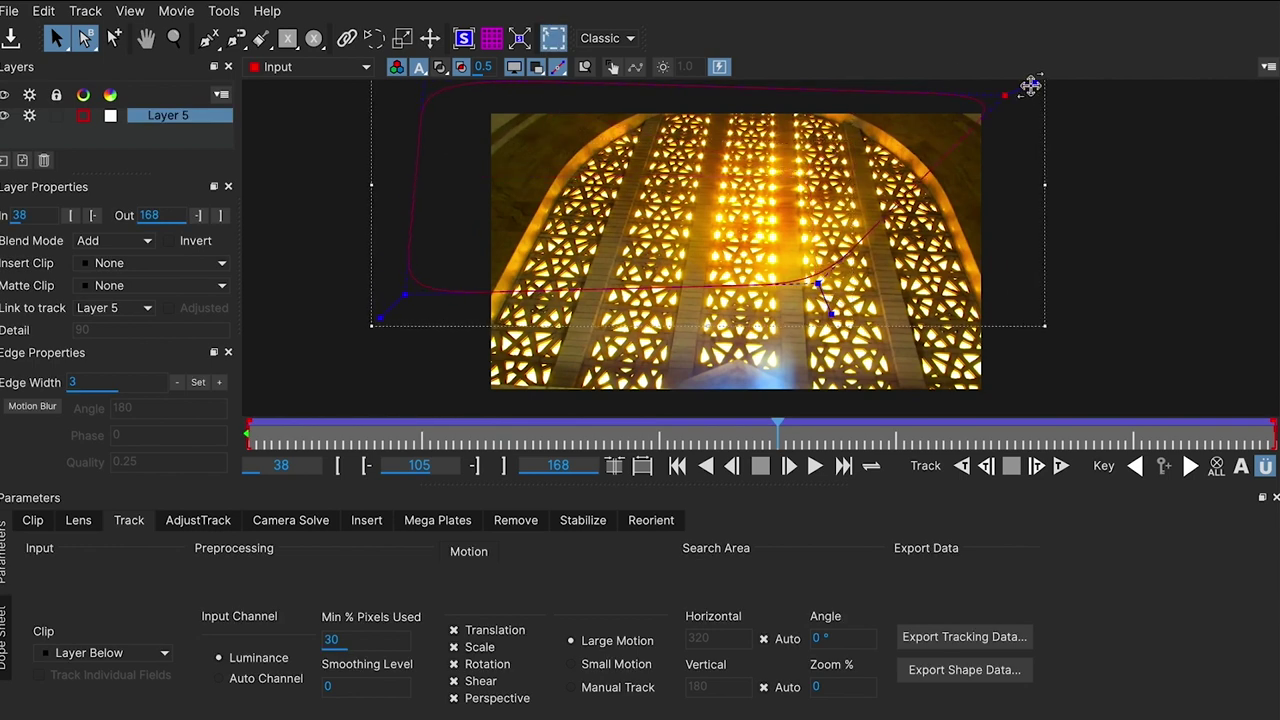
pyautogui.moveTo(825, 288); pyautogui.dragTo(1046, 408)
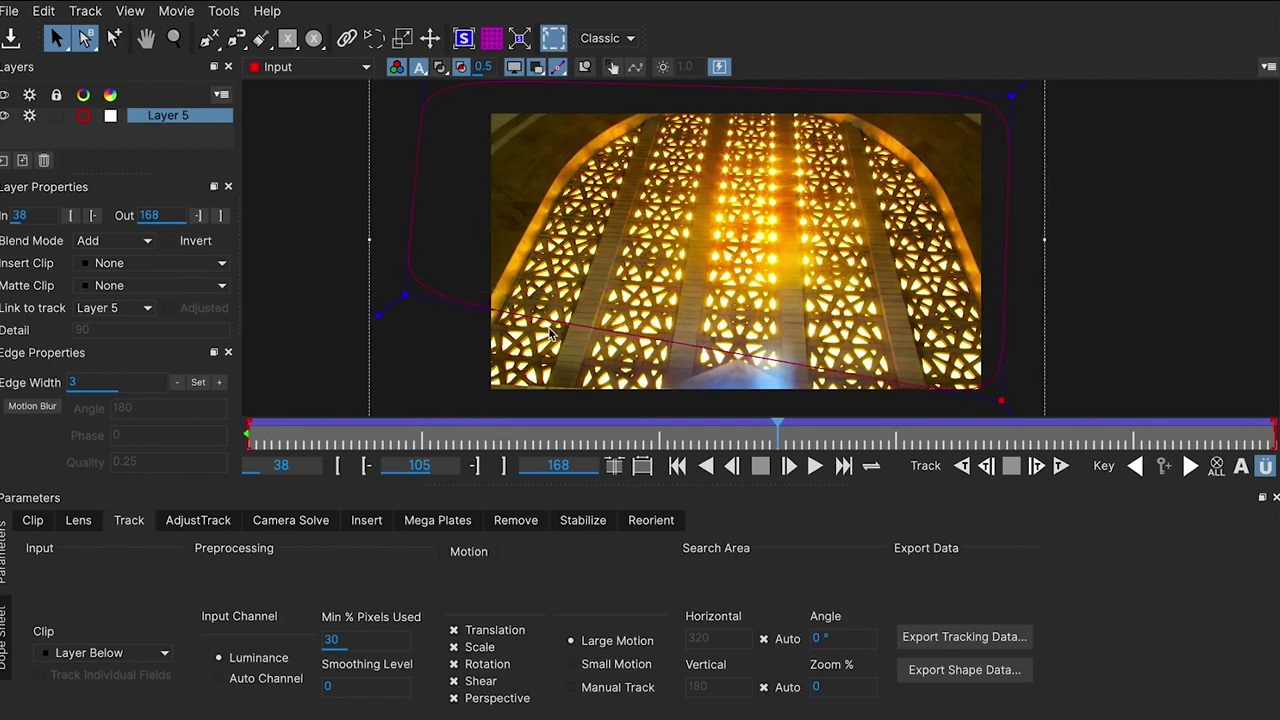
pyautogui.moveTo(407, 297); pyautogui.dragTo(416, 406)
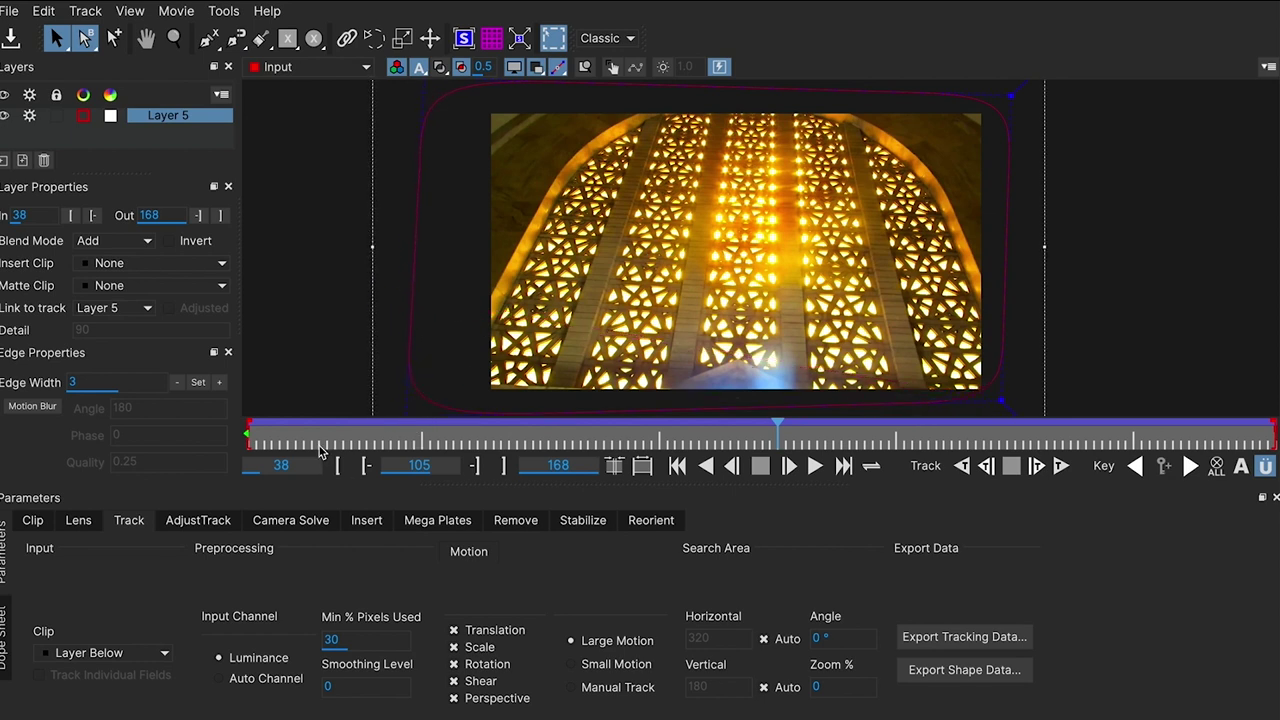
# Step: At frame 38, pull the left-hand corners of Layer 5's spline farther out past the image edge
pyautogui.moveTo(324, 437); pyautogui.dragTo(219, 445)
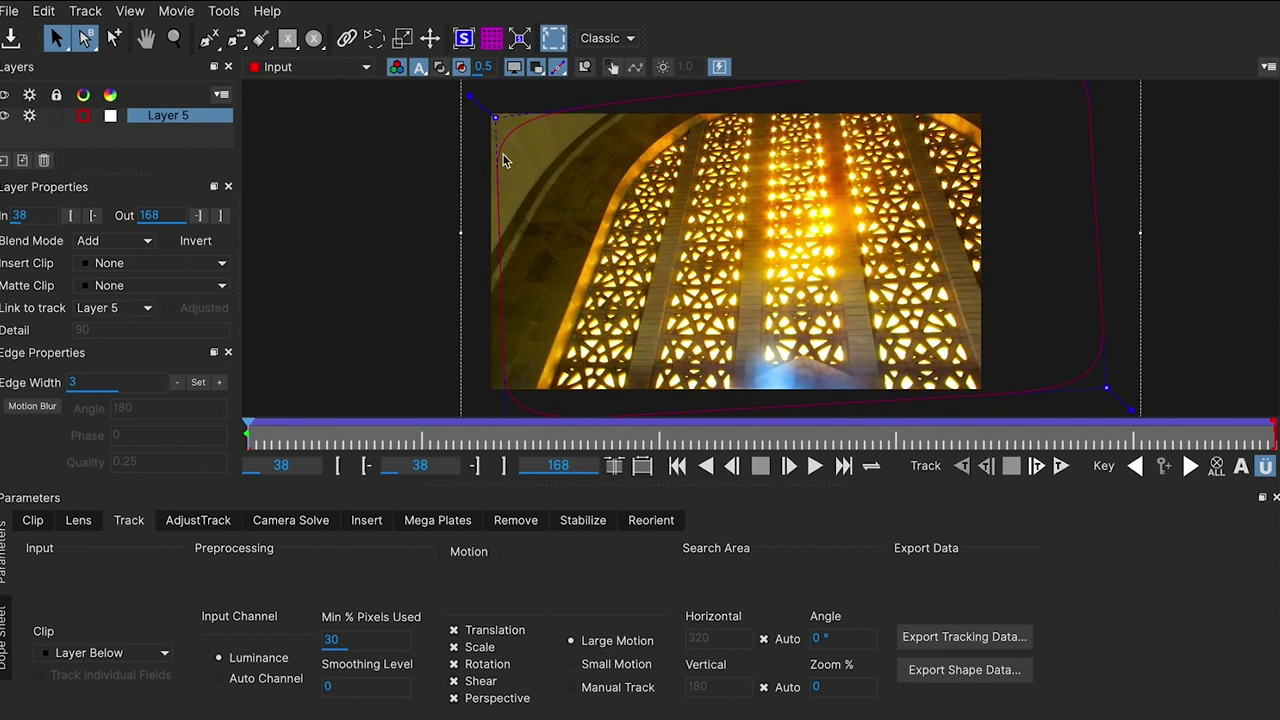
pyautogui.moveTo(494, 118); pyautogui.dragTo(456, 89)
pyautogui.press('x')
pyautogui.moveTo(565, 313); pyautogui.dragTo(595, 246)
pyautogui.moveTo(534, 355); pyautogui.dragTo(481, 351)
# Step: Extend the corners of Layer 5's spline outward so it still encloses the whole image at frame 168
pyautogui.press('x')
pyautogui.moveTo(642, 210); pyautogui.dragTo(812, 302)
pyautogui.moveTo(1060, 330); pyautogui.dragTo(760, 149)
pyautogui.press('t')
pyautogui.moveTo(853, 94); pyautogui.dragTo(860, 90)
pyautogui.press('x')
pyautogui.moveTo(795, 229); pyautogui.dragTo(859, 118)
pyautogui.moveTo(786, 328); pyautogui.dragTo(874, 317)
pyautogui.moveTo(893, 338); pyautogui.dragTo(949, 314)
pyautogui.press('x')
pyautogui.moveTo(742, 237); pyautogui.dragTo(939, 311)
pyautogui.press('x')
pyautogui.moveTo(374, 298); pyautogui.dragTo(456, 285)
pyautogui.moveTo(326, 342); pyautogui.dragTo(310, 364)
pyautogui.press('x')
pyautogui.moveTo(848, 180); pyautogui.dragTo(735, 314)
pyautogui.press('z')
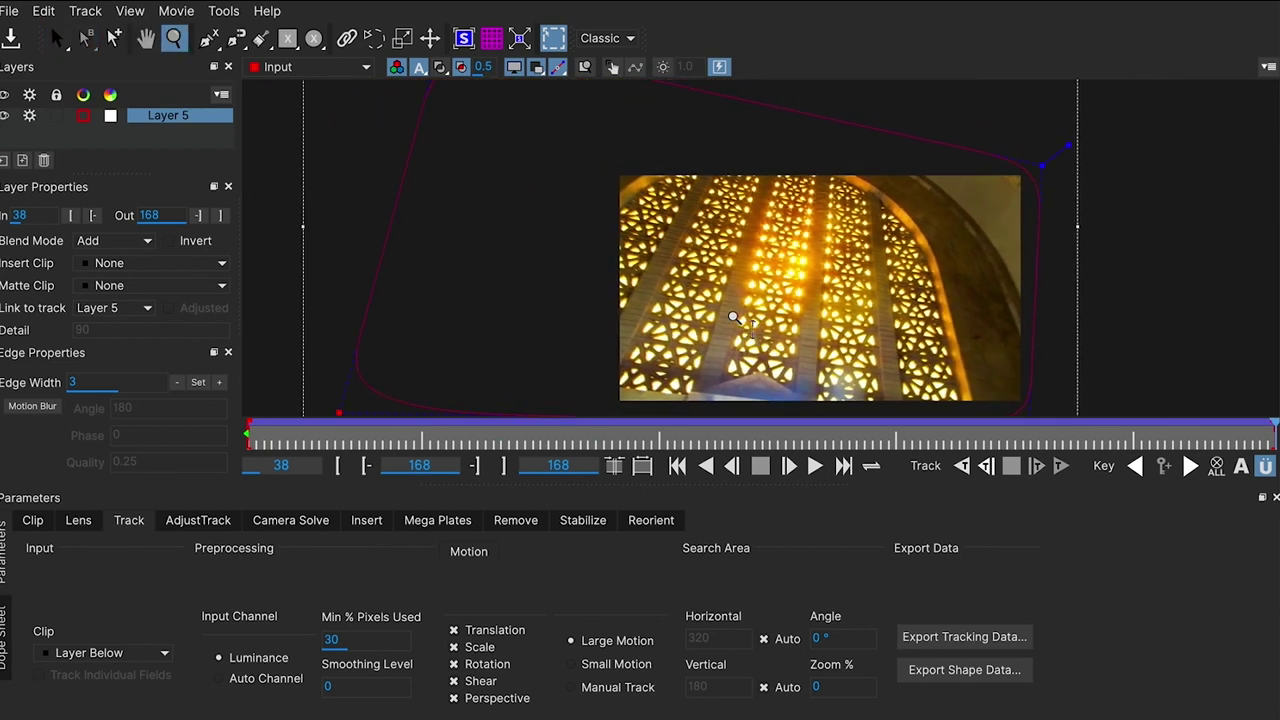
# Step: Switch from Überkey back to Autokey and scrub through the clip to check the enlarged spline
pyautogui.moveTo(843, 438); pyautogui.dragTo(1272, 460)
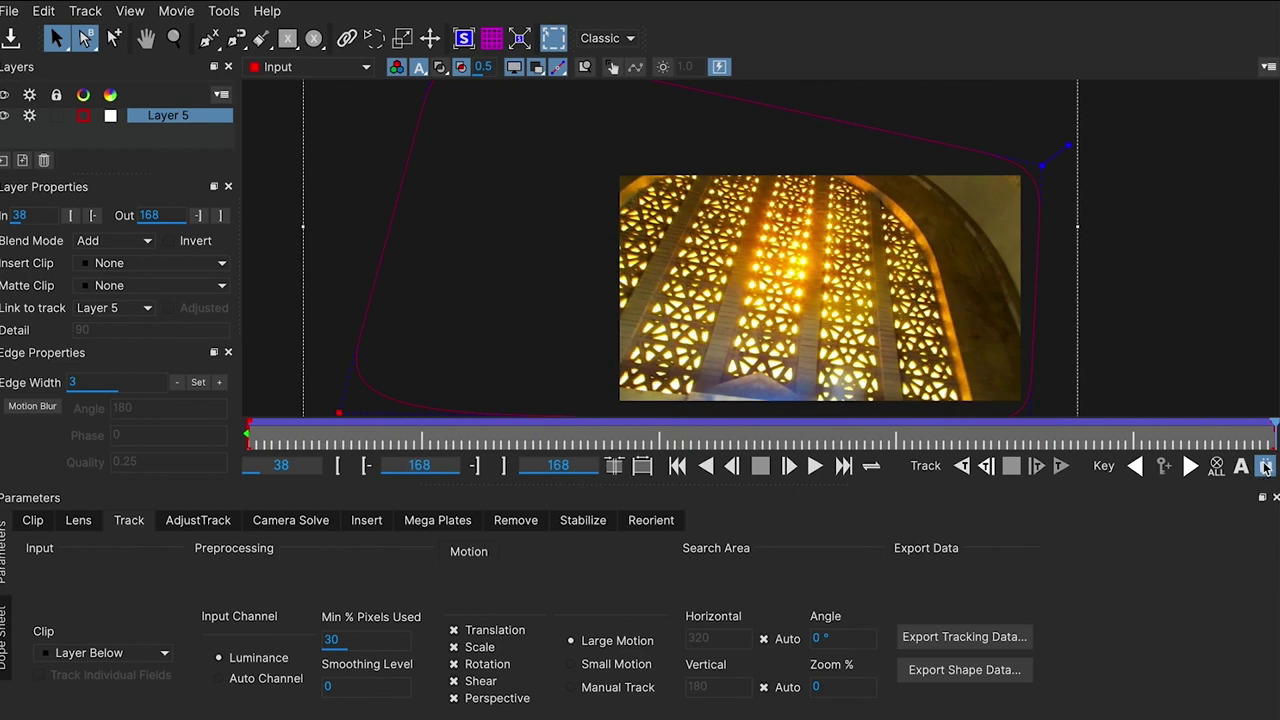
pyautogui.click(1249, 467)
pyautogui.moveTo(400, 438); pyautogui.dragTo(623, 421)
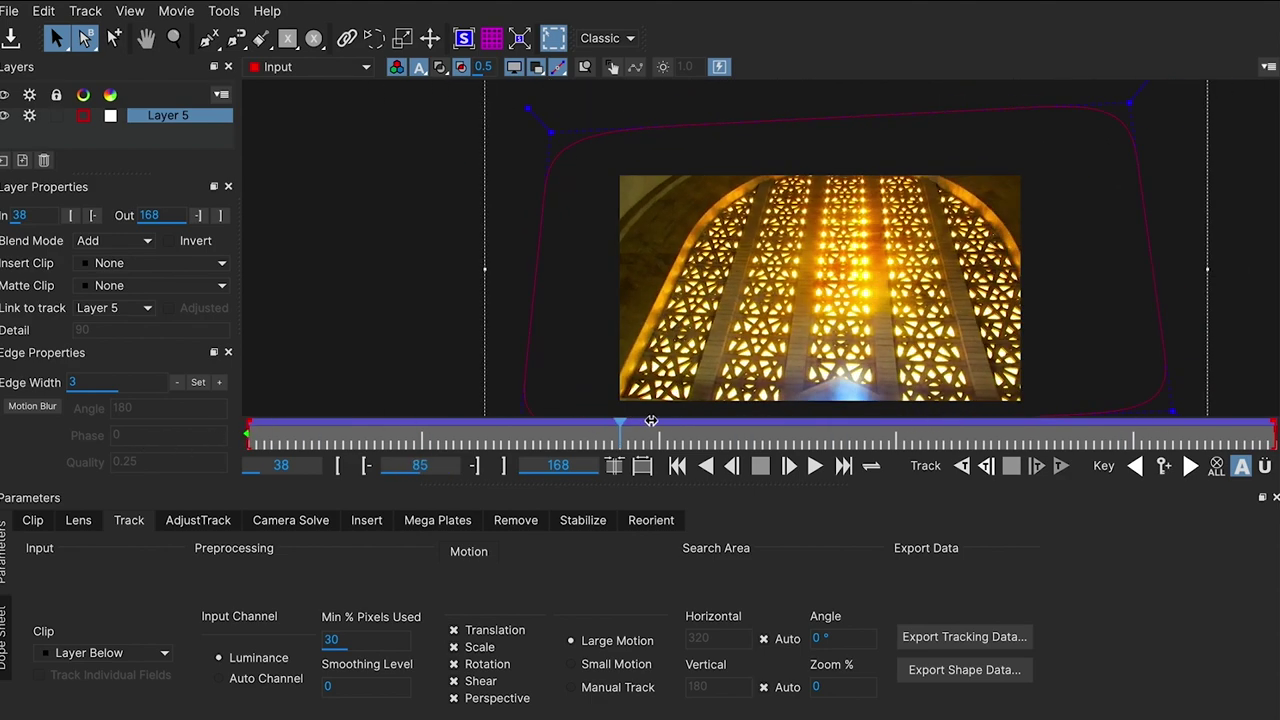
pyautogui.moveTo(757, 423); pyautogui.dragTo(805, 408)
pyautogui.press('x')
pyautogui.moveTo(763, 283); pyautogui.dragTo(734, 239)
pyautogui.press('z')
pyautogui.moveTo(745, 225); pyautogui.dragTo(748, 296)
pyautogui.press('x')
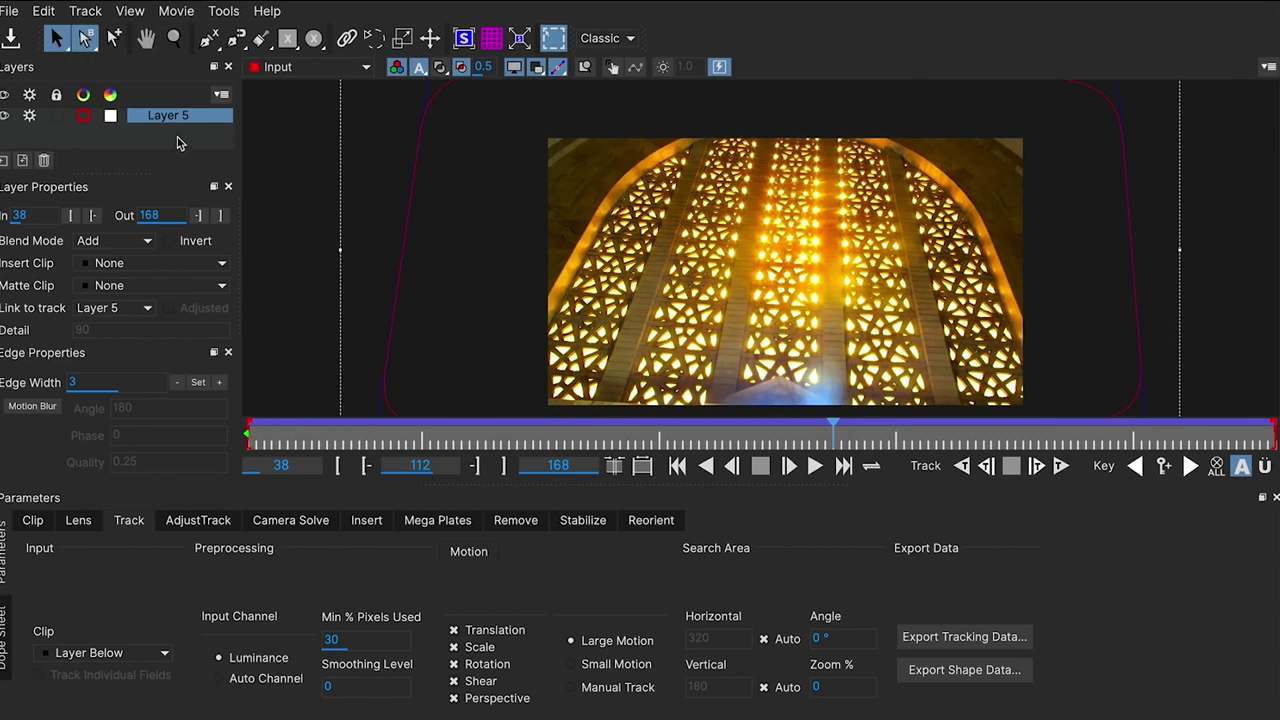
# Step: Rename Layer 5 as BG
pyautogui.doubleClick(178, 115)
pyautogui.write('B')
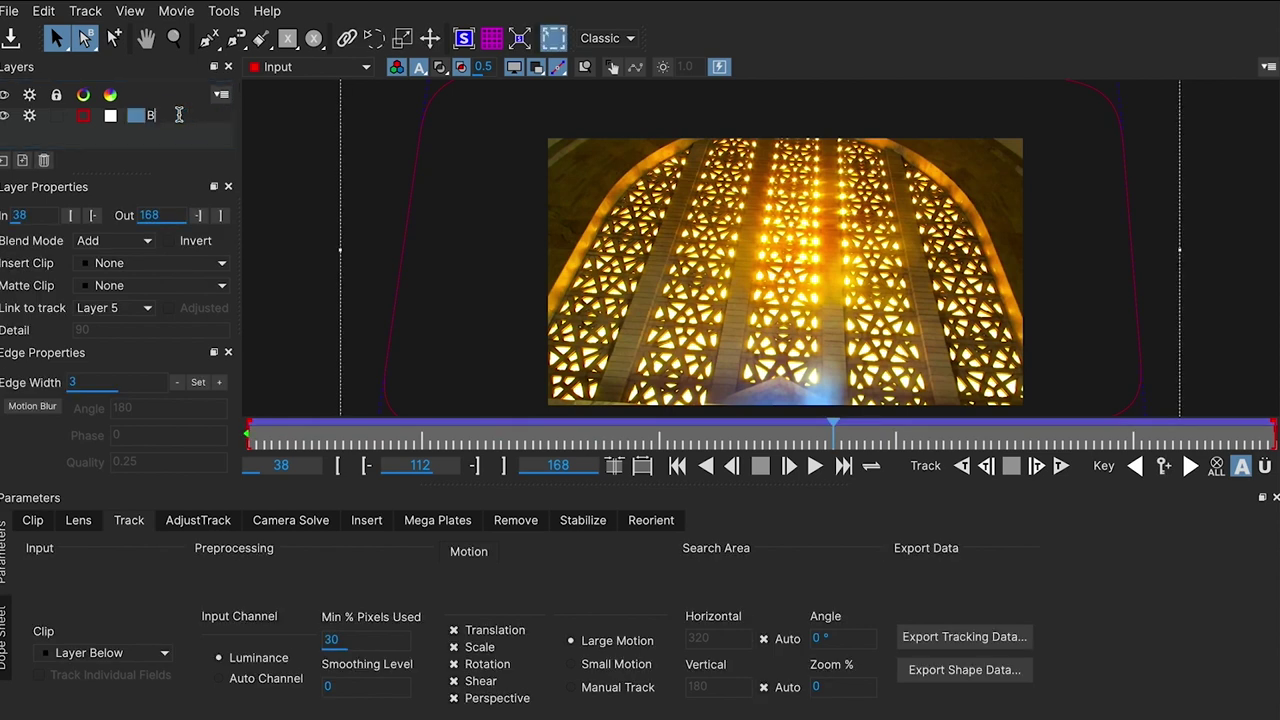
pyautogui.write('G')
pyautogui.press('Return')
# Step: Go to frame 100, enable Auto Step in the Mega Plates module, and render the mega plate
pyautogui.moveTo(752, 422); pyautogui.dragTo(622, 370)
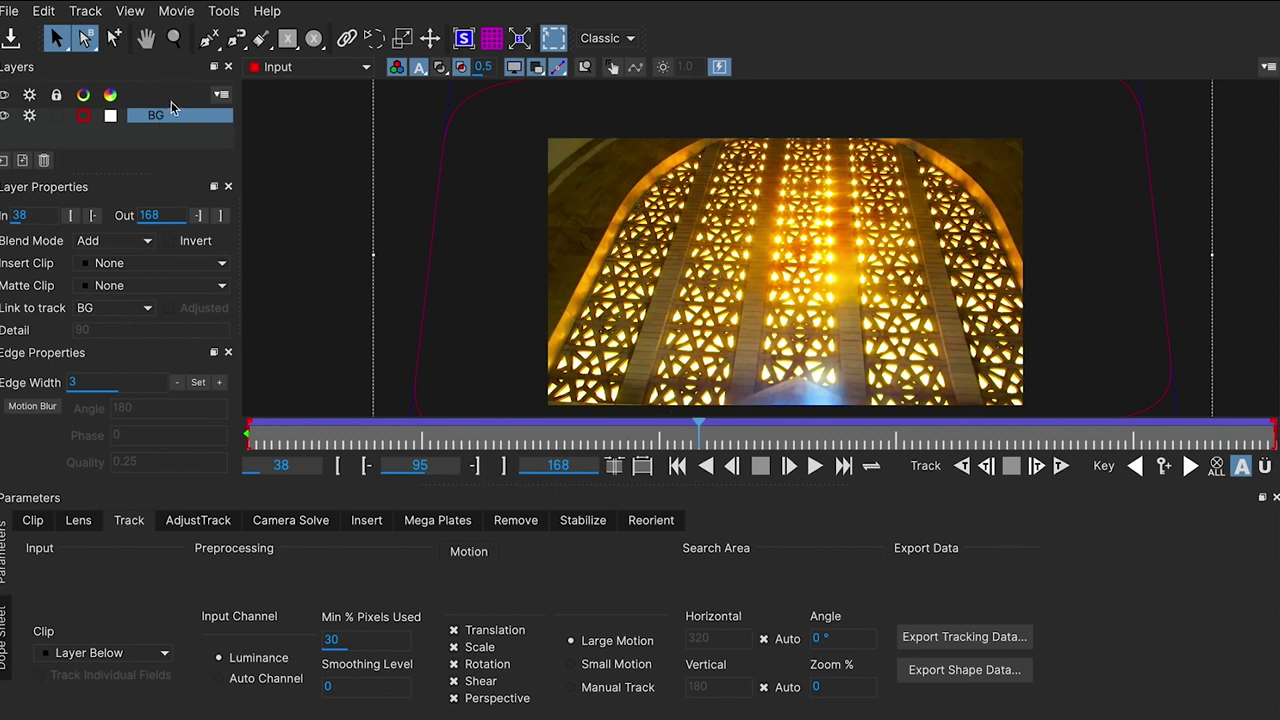
pyautogui.moveTo(698, 430); pyautogui.dragTo(752, 423)
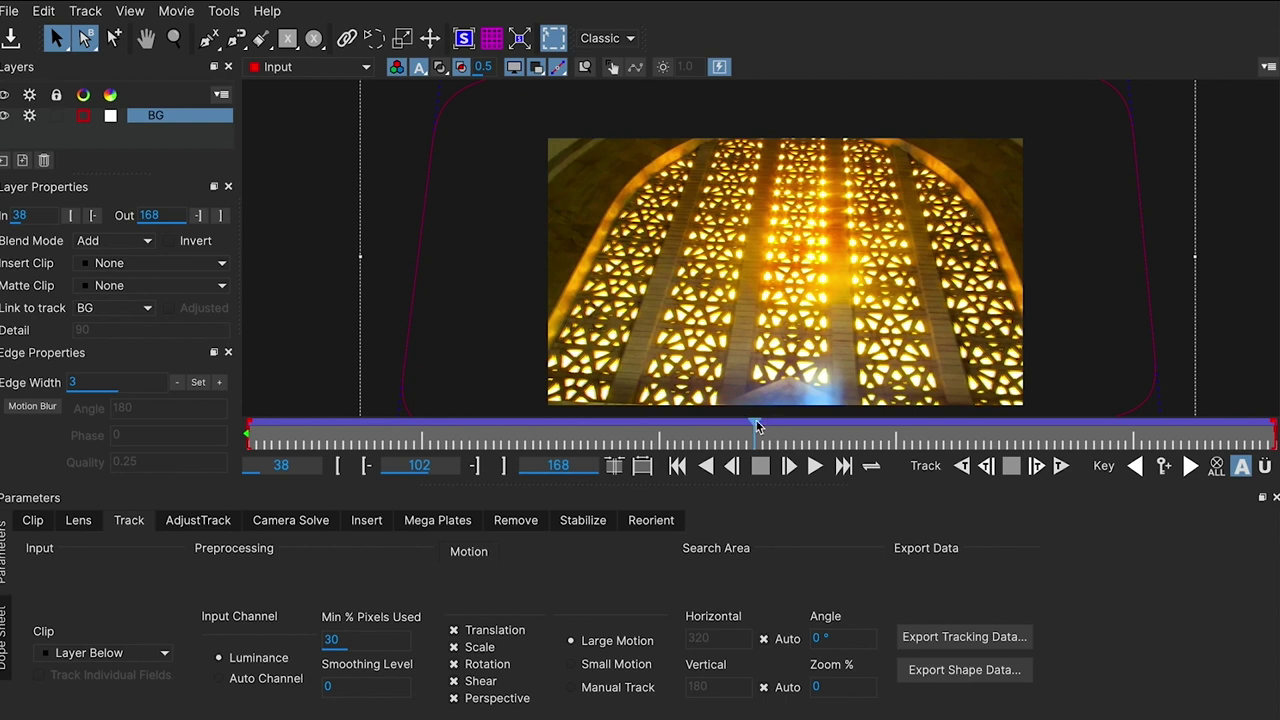
pyautogui.click(733, 466)
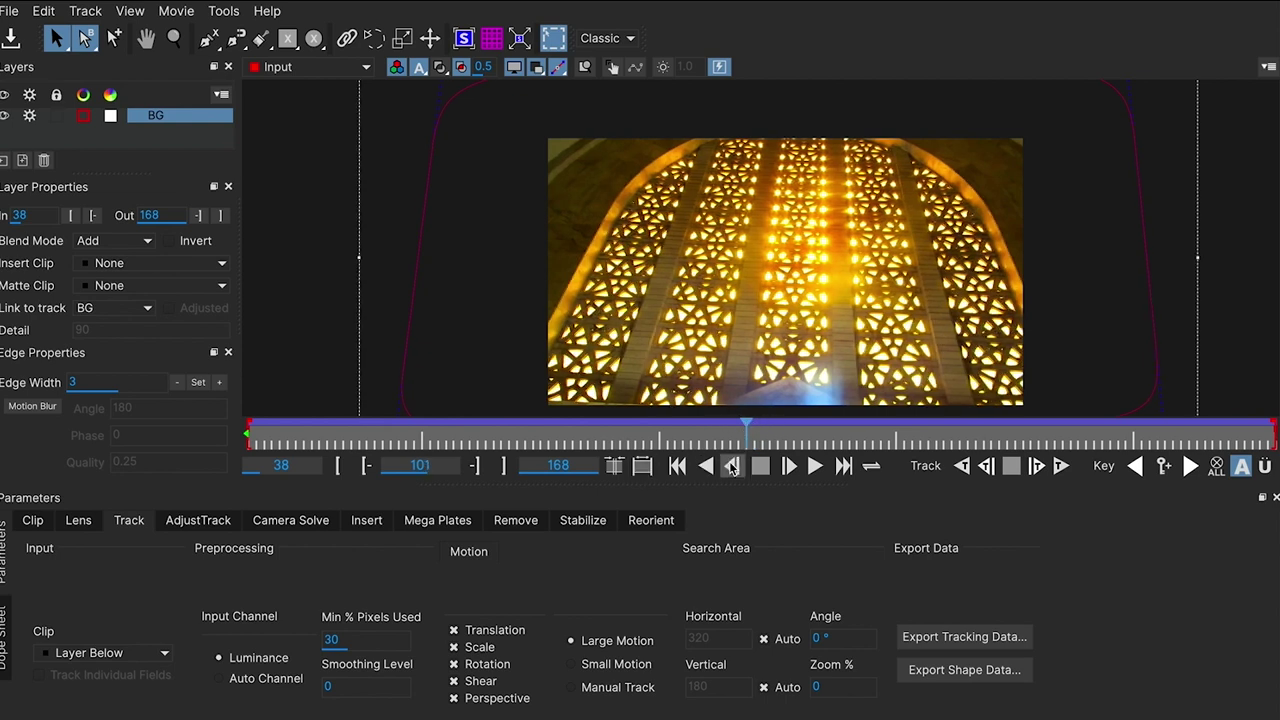
pyautogui.click(733, 466)
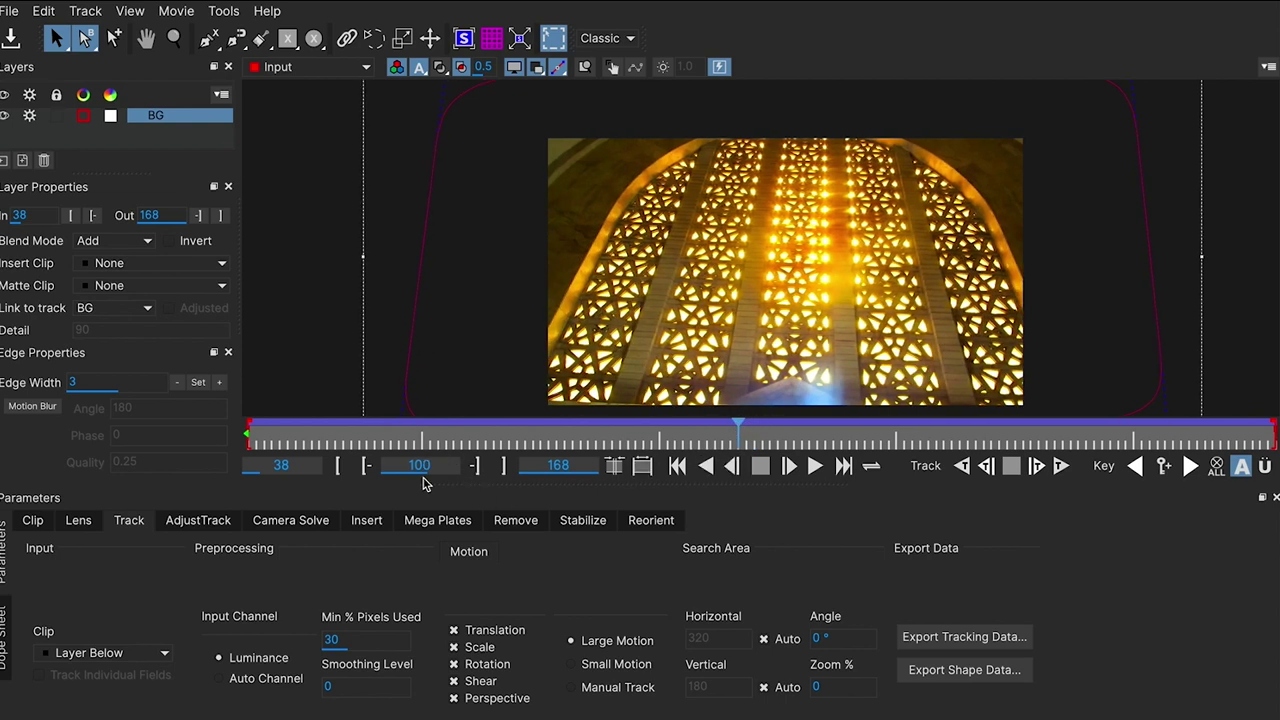
pyautogui.click(448, 522)
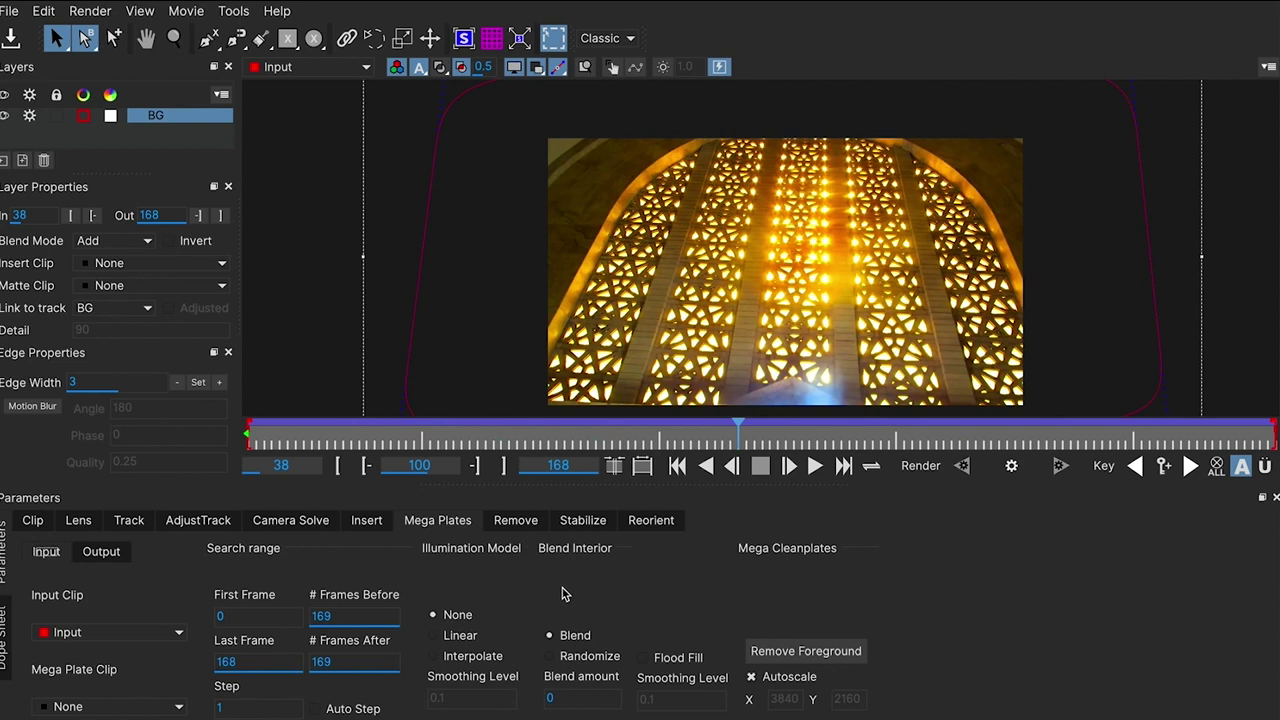
pyautogui.click(352, 710)
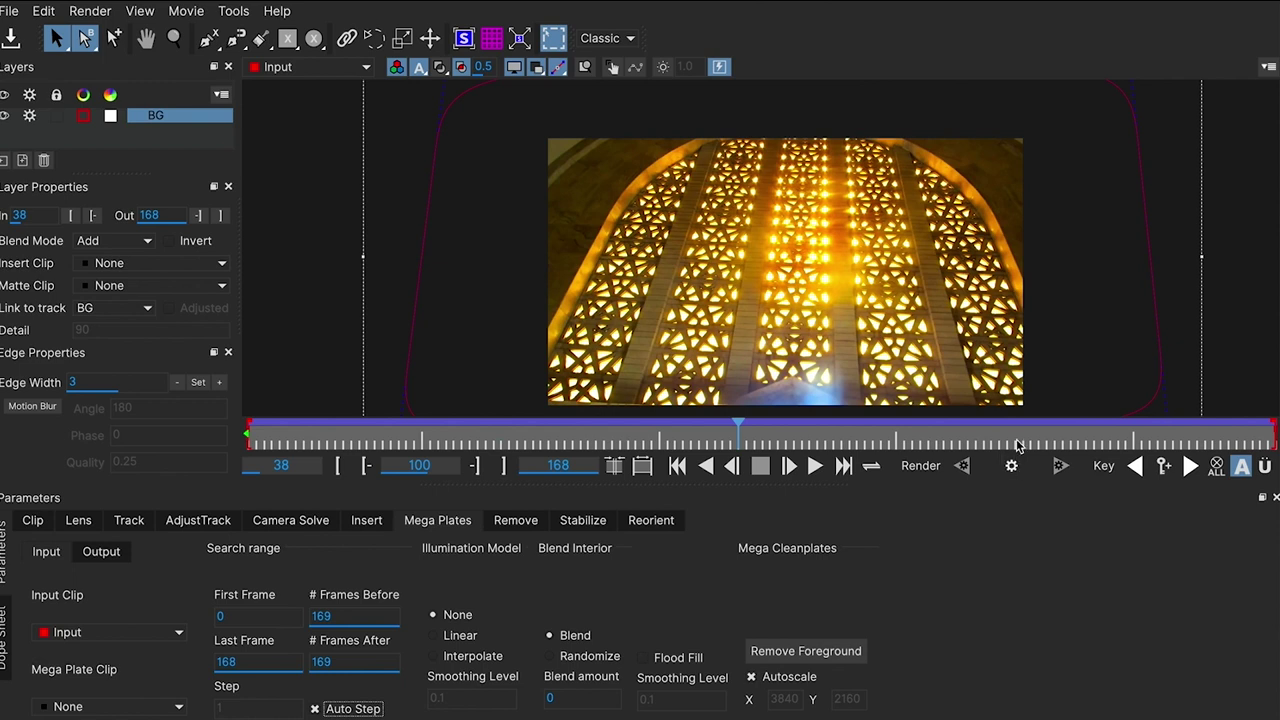
pyautogui.click(1012, 468)
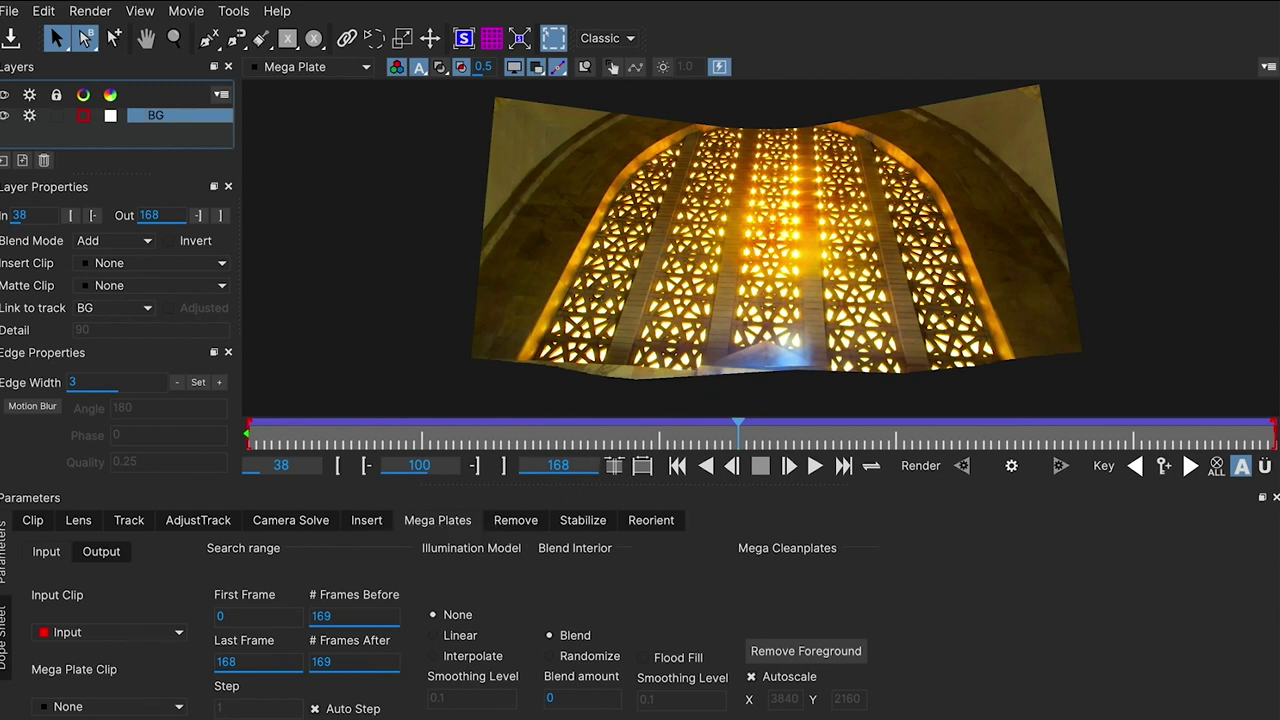
# Step: Save the mega plate as MegaCleanplate_Input 100.TIFF and look over the Cleanplates list without changing it
pyautogui.click(70, 718)
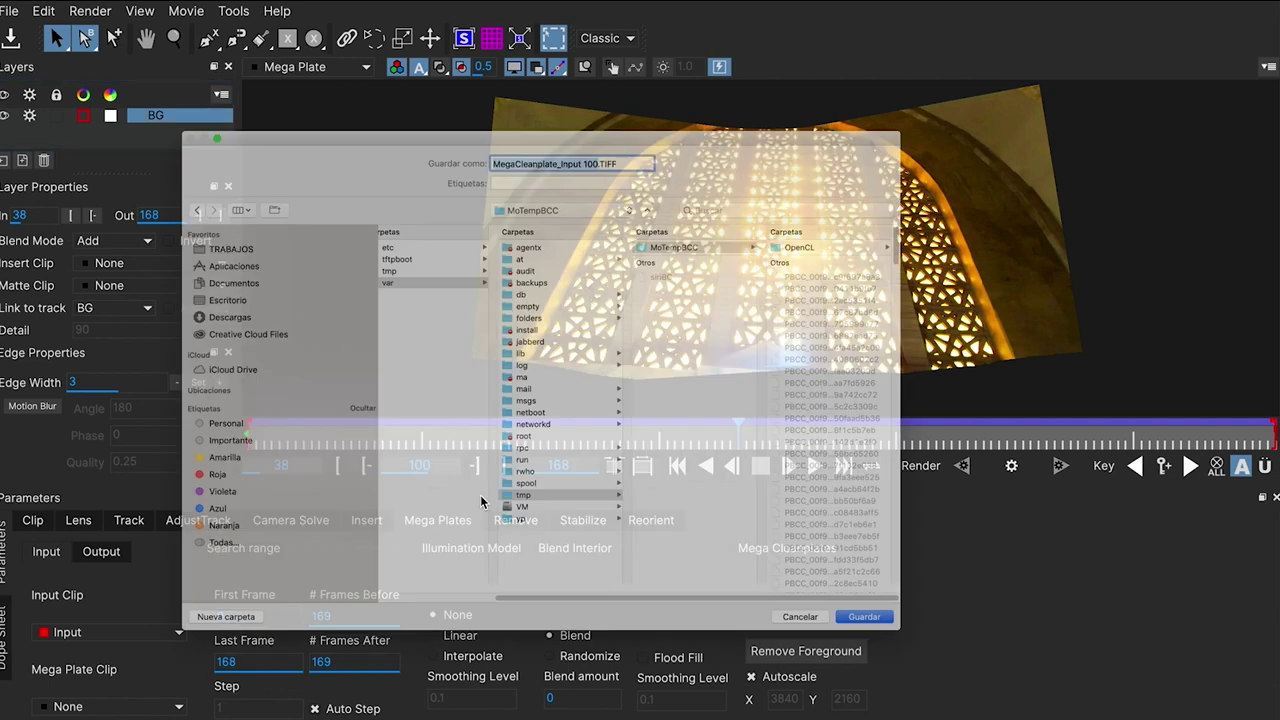
pyautogui.press('Return')
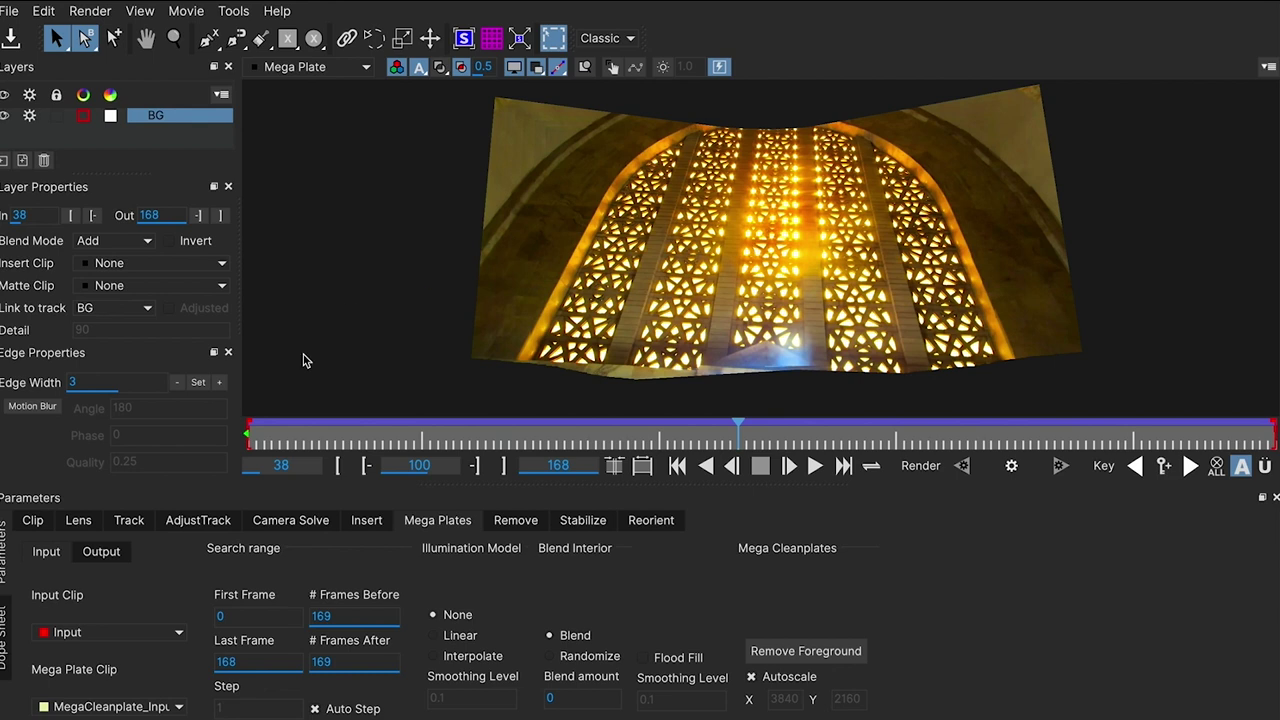
pyautogui.click(148, 718)
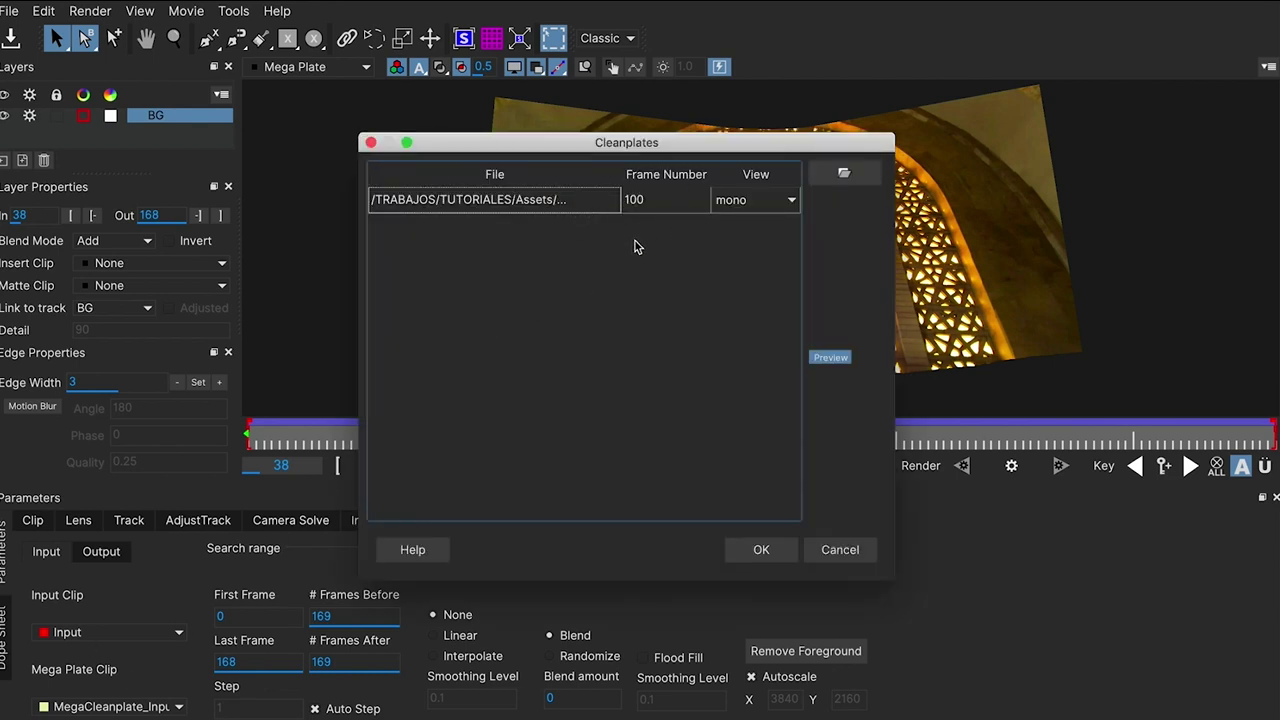
pyautogui.click(850, 551)
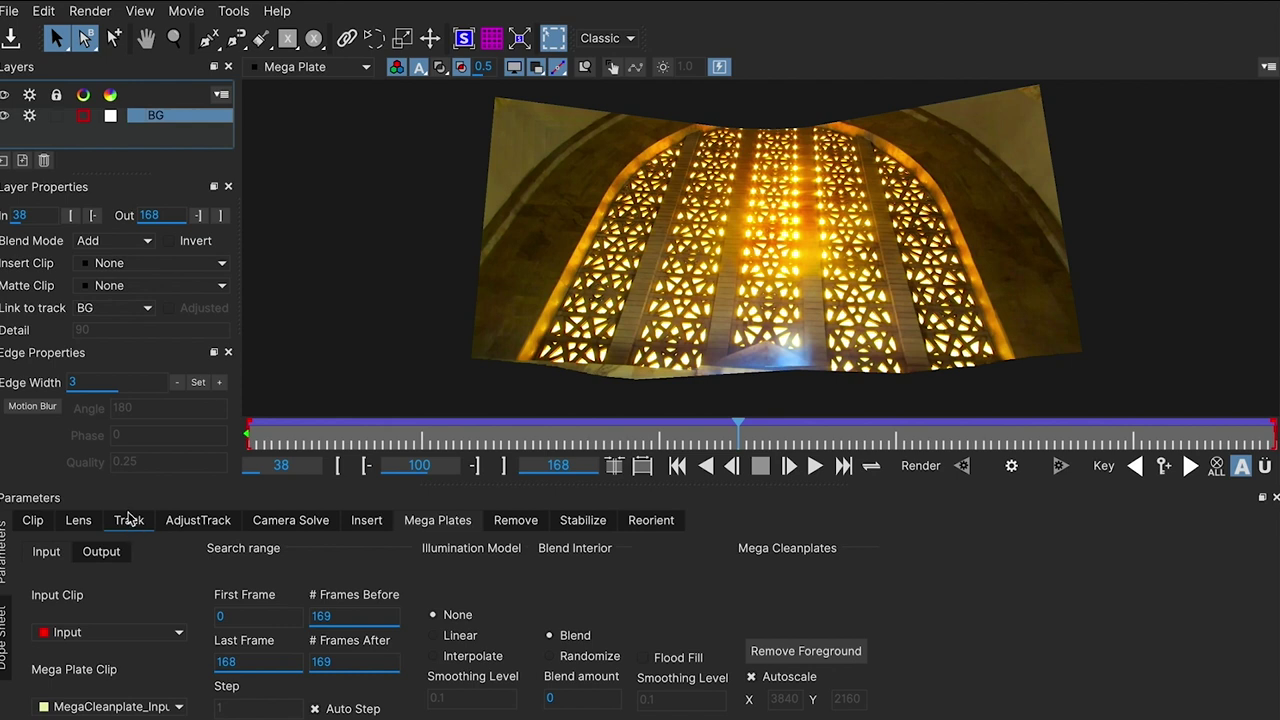
# Step: Return to the Track module, view the selected layer, and align BG's planar surface to the full image at frame 100
pyautogui.click(129, 522)
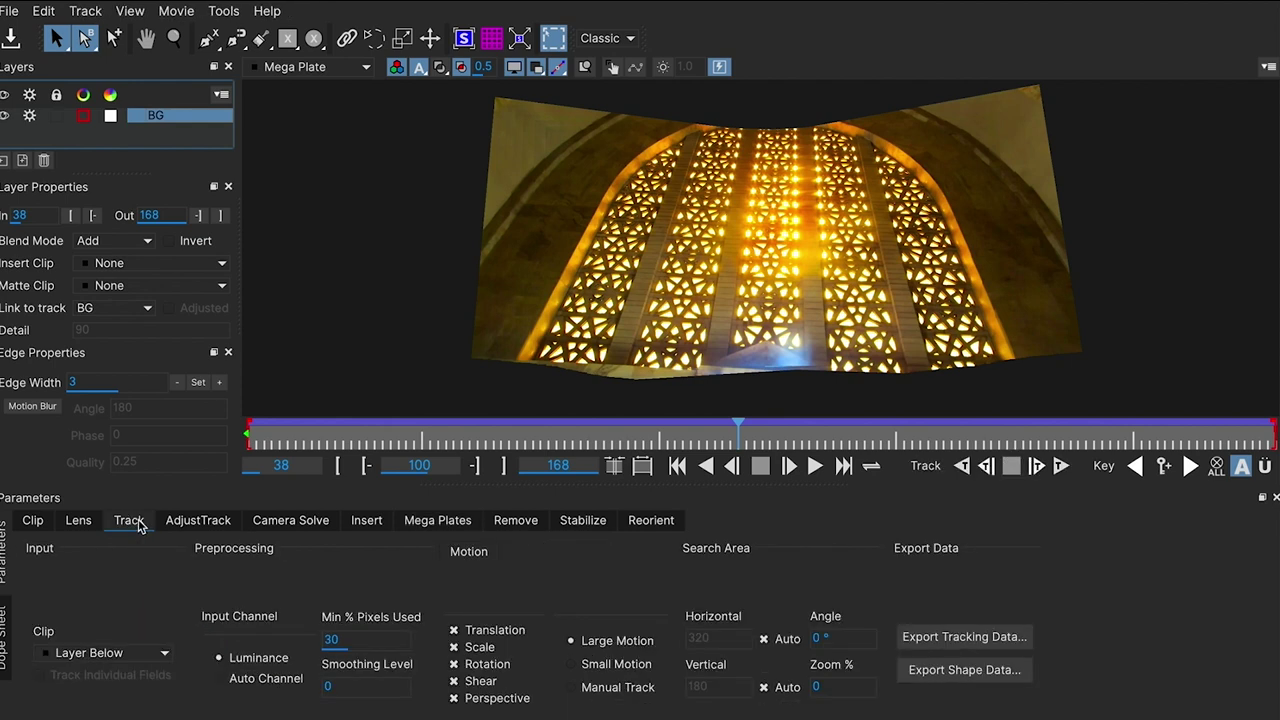
pyautogui.click(330, 68)
pyautogui.click(326, 84)
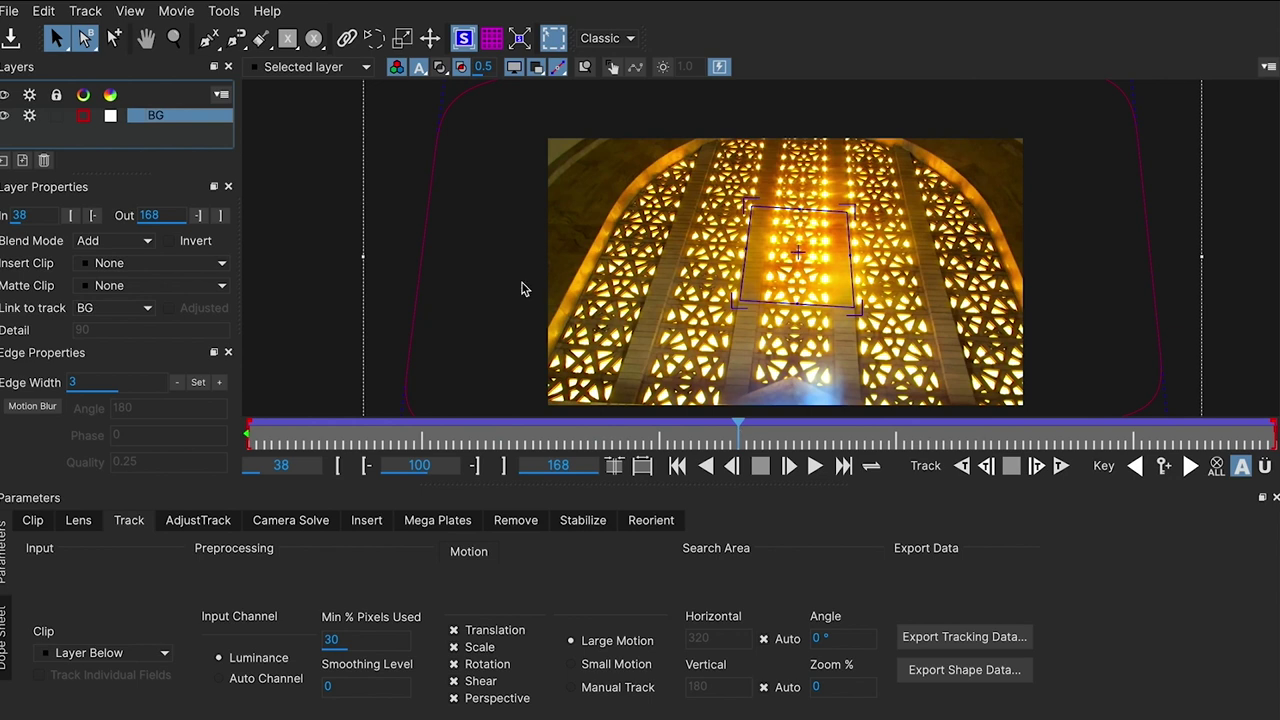
pyautogui.click(466, 42)
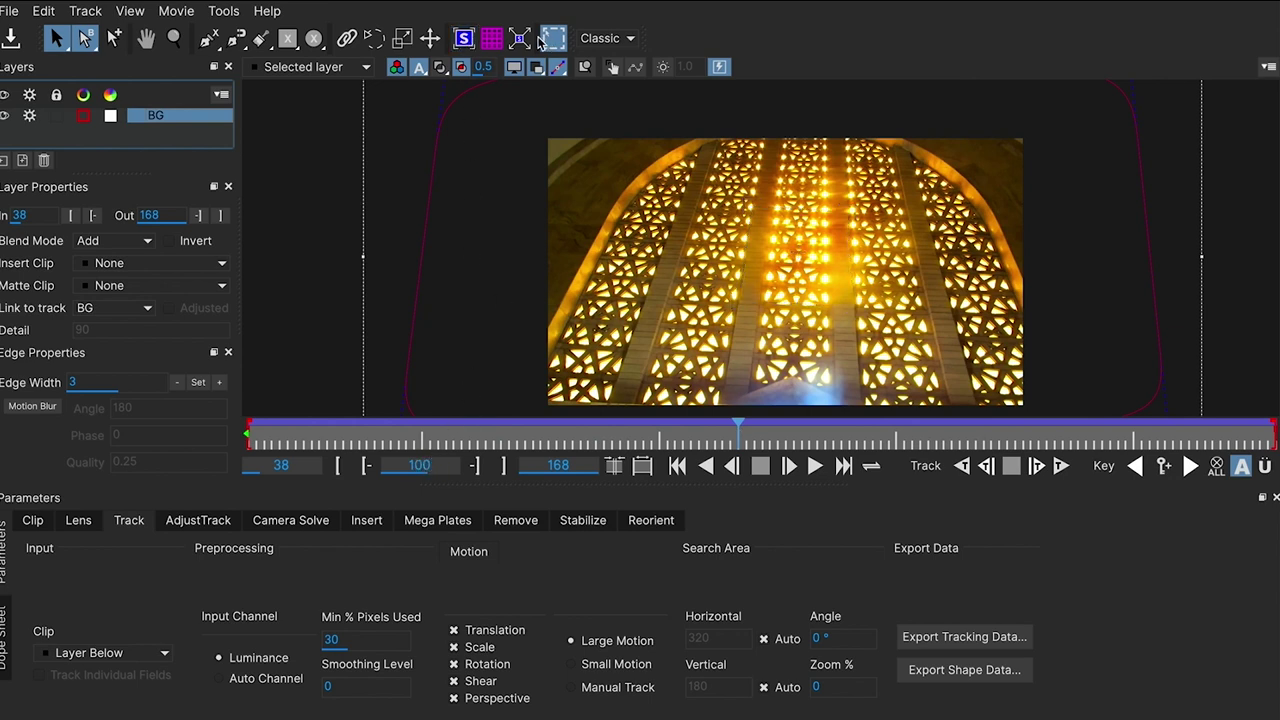
pyautogui.click(519, 38)
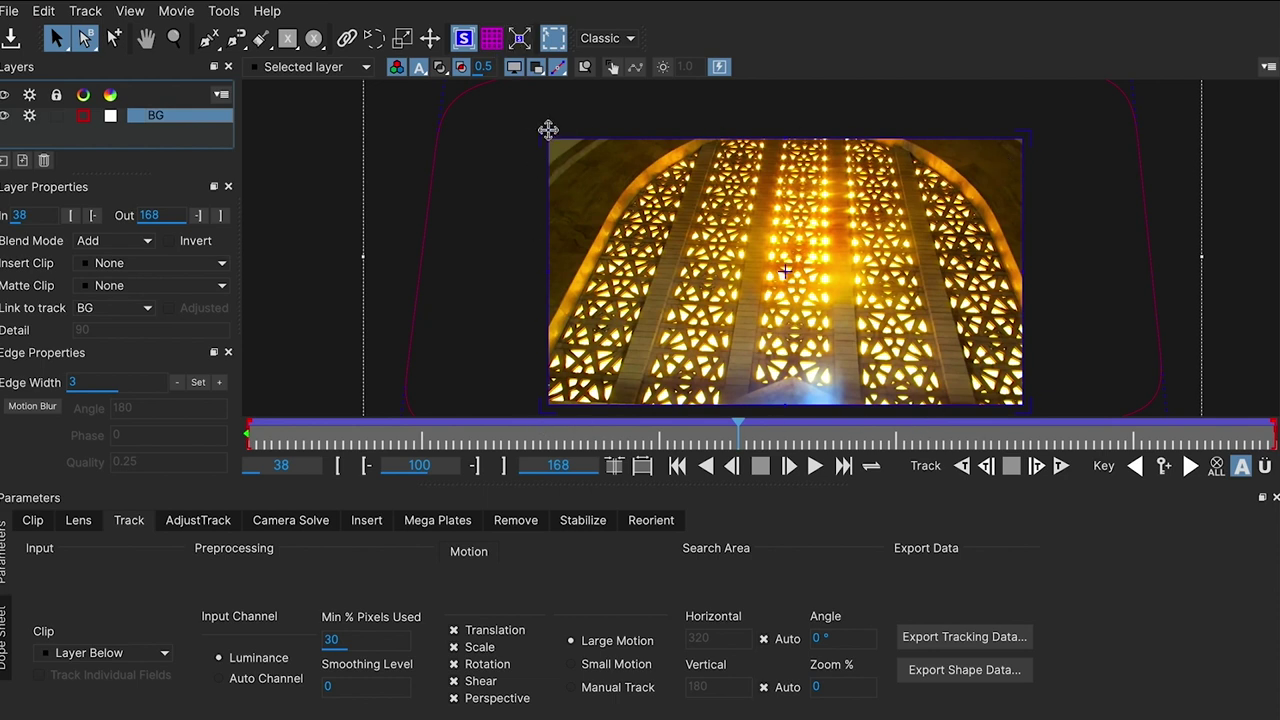
# Step: Save the Mocha project and return to the Test_01 composition in After Effects
pyautogui.click(14, 7)
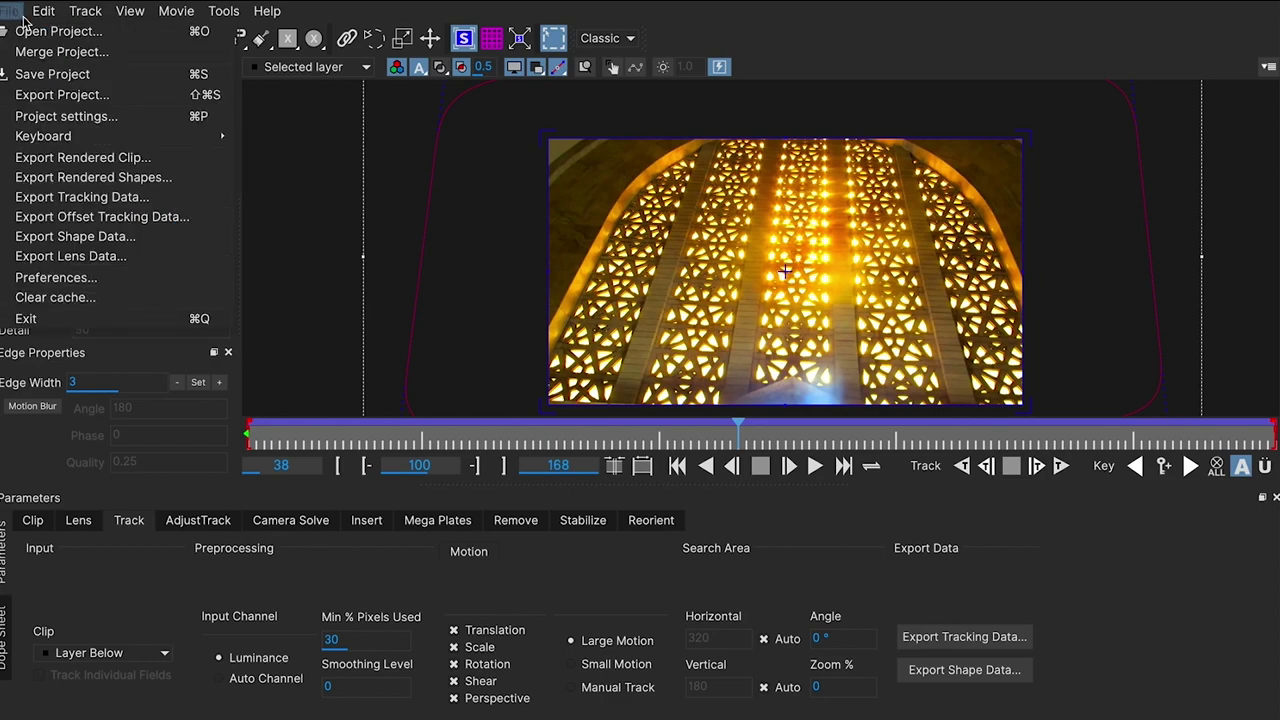
pyautogui.click(43, 70)
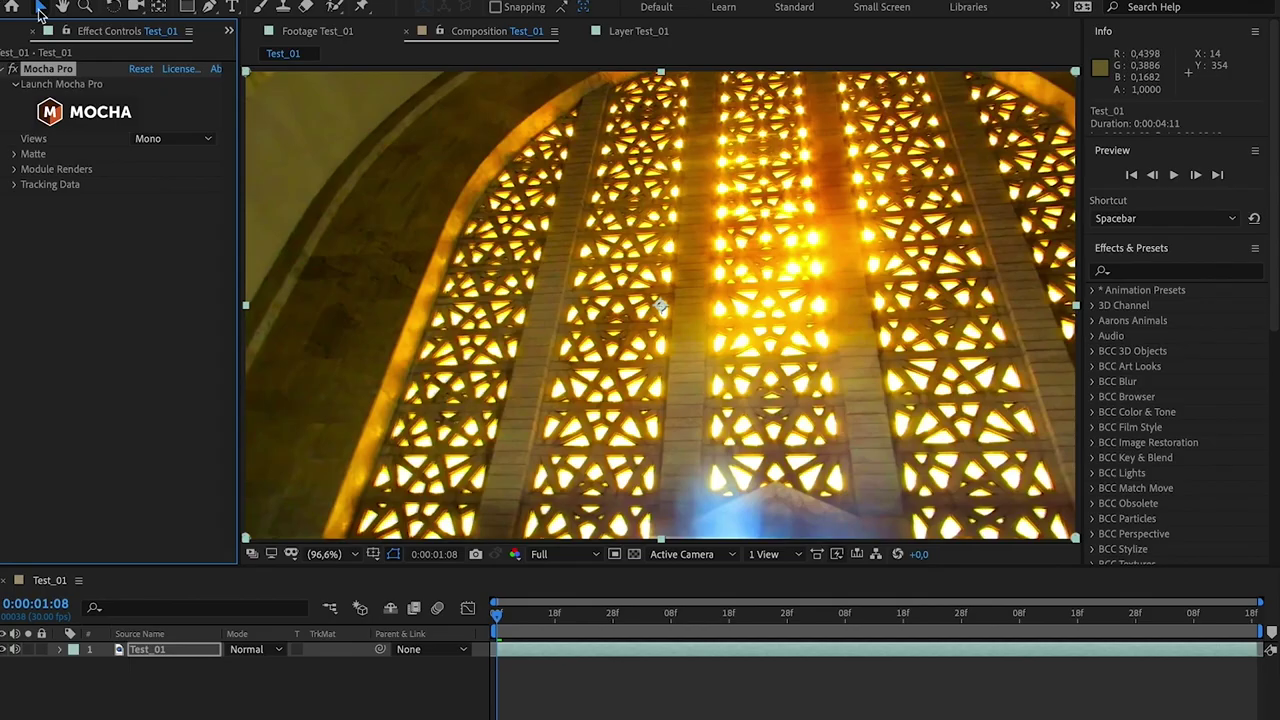
pyautogui.scroll(-2, 654, 303)
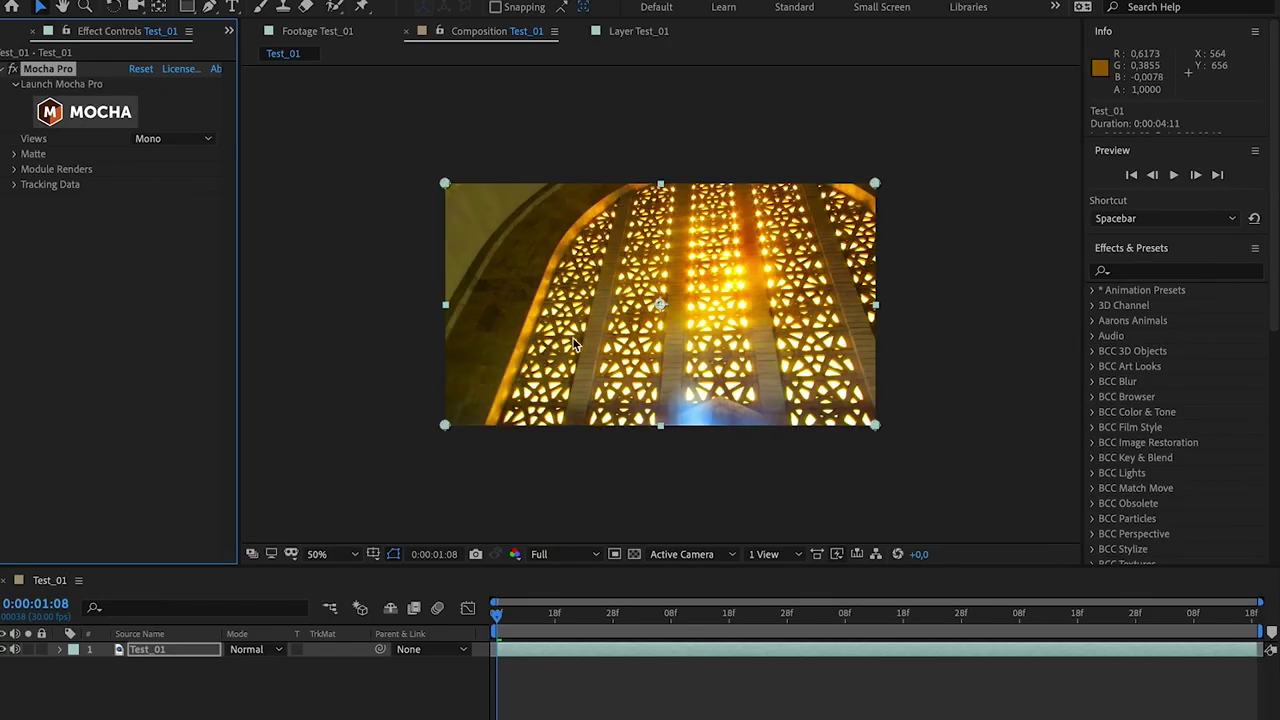
# Step: Import MegaCleanplate_Input 100.TIFF from the Assets folder into the project, interpreting its alpha as Straight - Unmatted
pyautogui.click(601, 703)
pyautogui.moveTo(554, 614); pyautogui.dragTo(493, 614)
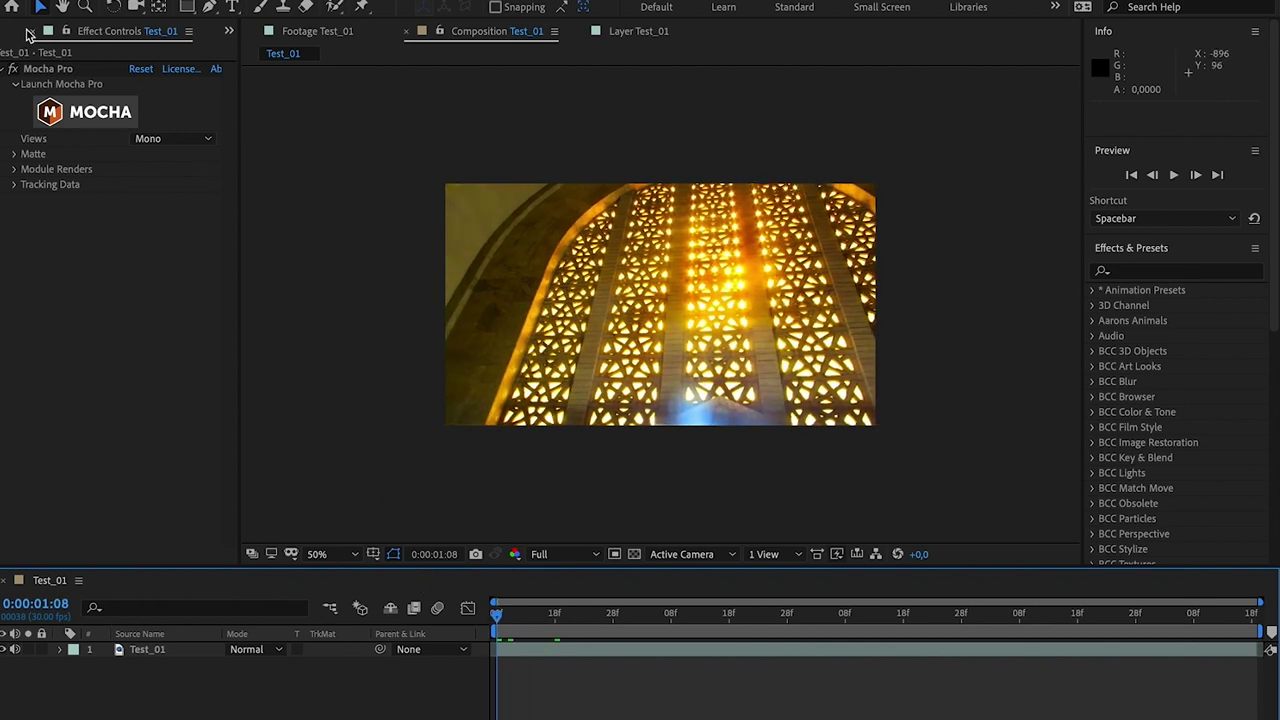
pyautogui.click(3, 34)
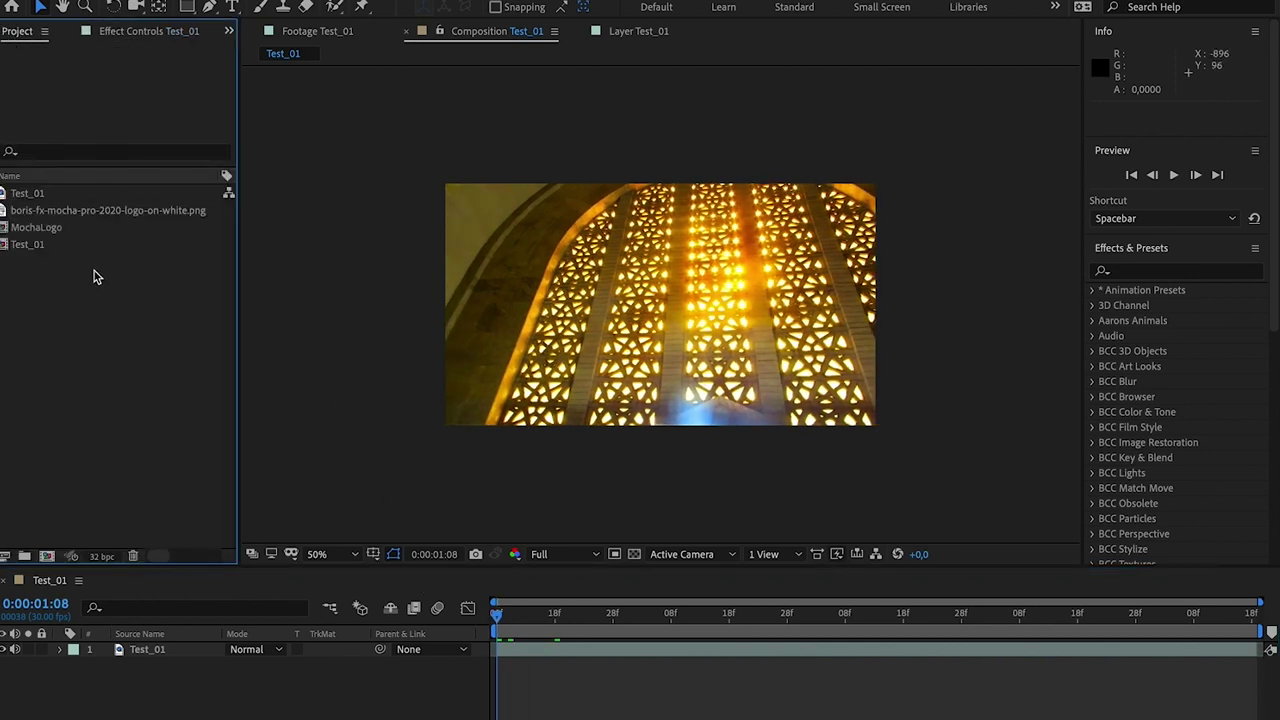
pyautogui.doubleClick(177, 265)
pyautogui.click(627, 157)
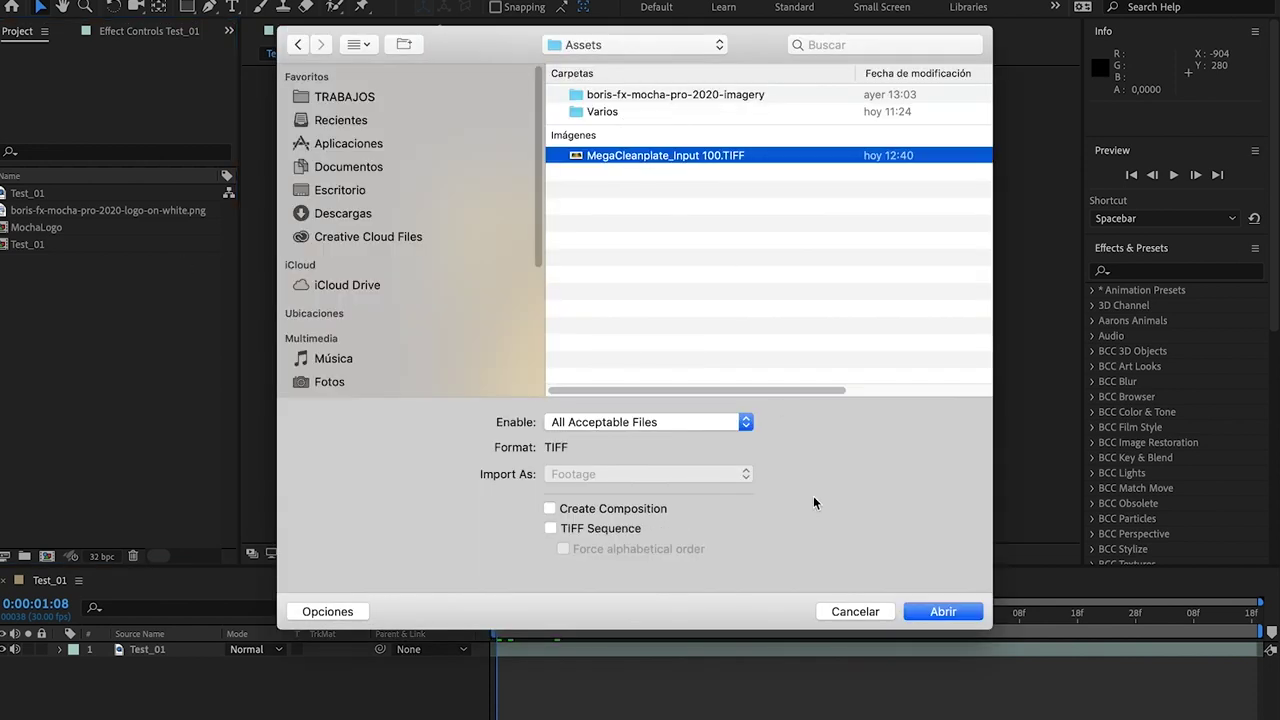
pyautogui.click(943, 612)
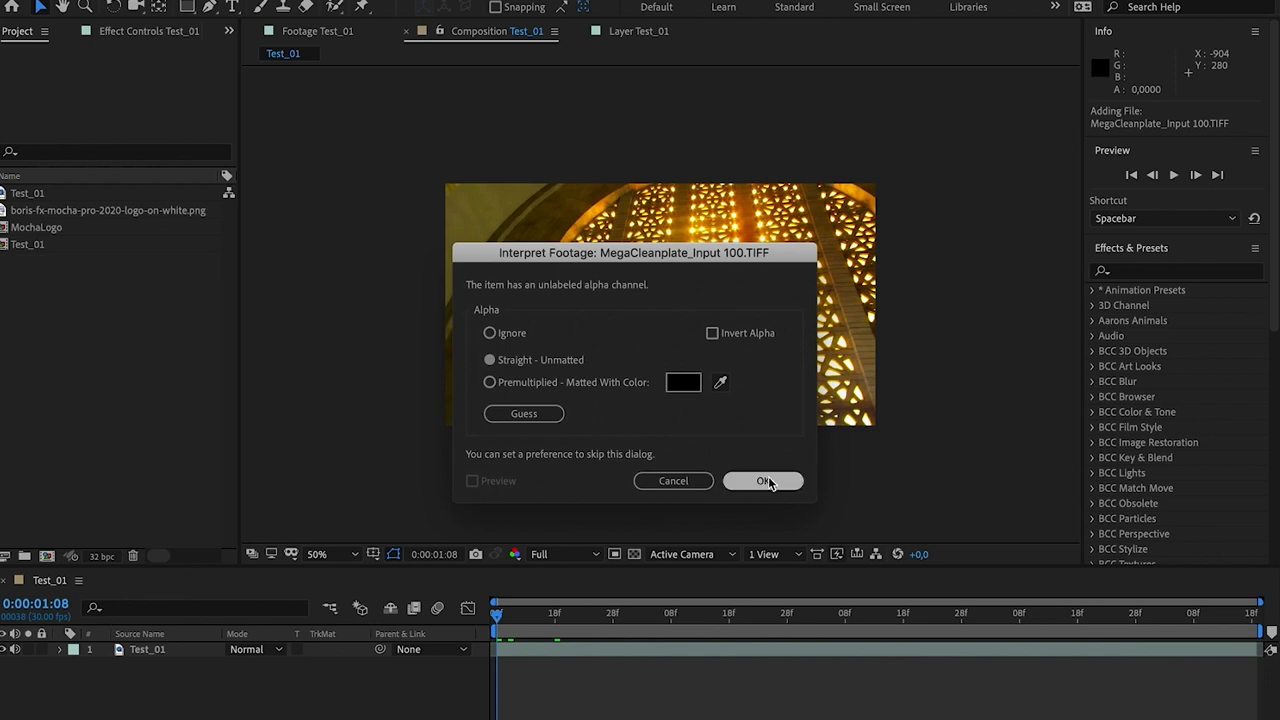
pyautogui.click(765, 482)
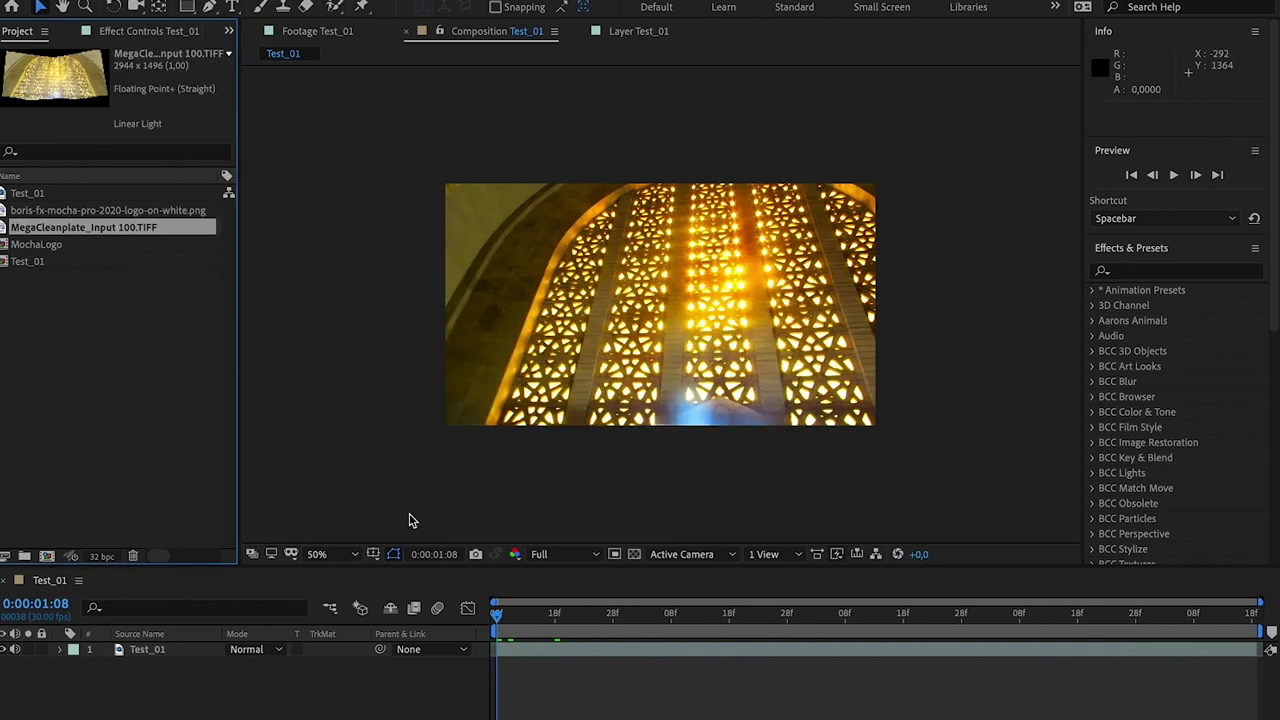
# Step: Switch the time display to frames, go to frame 100, and place the mega cleanplate above the Test_01 layer
pyautogui.keyDown('ctrl'); pyautogui.click(55, 605); pyautogui.keyUp('ctrl')
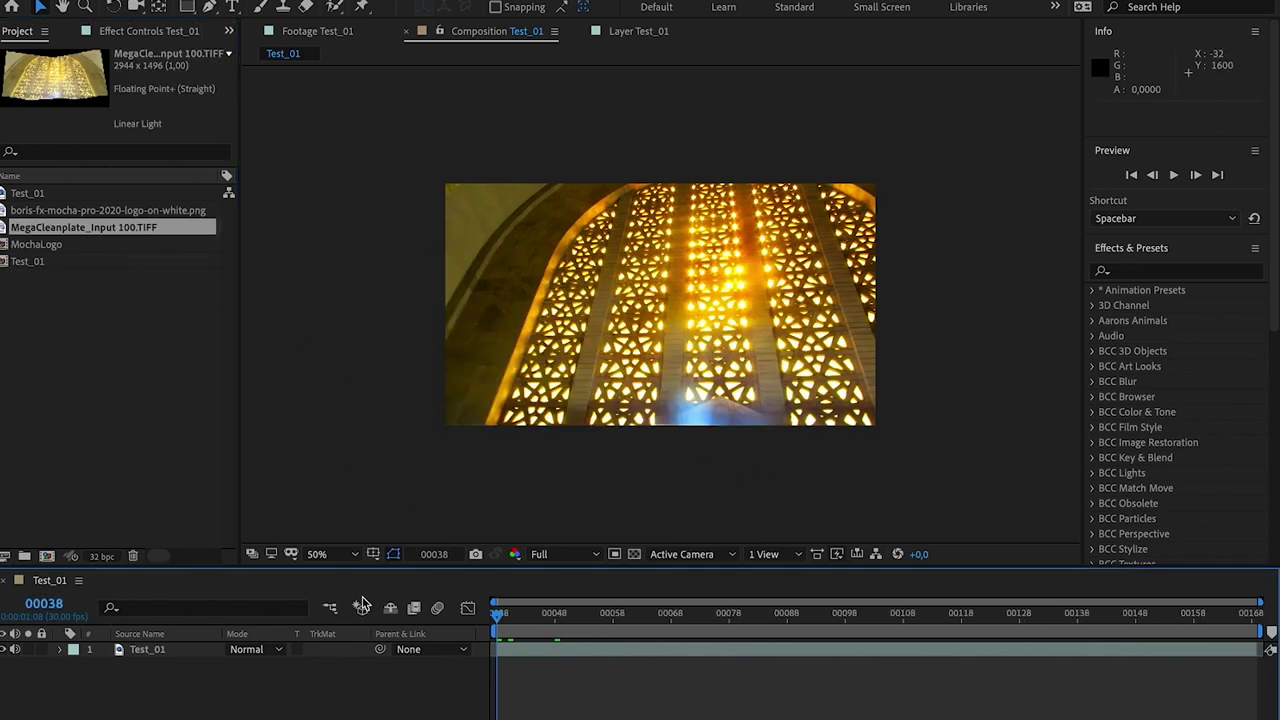
pyautogui.moveTo(610, 613); pyautogui.dragTo(857, 630)
pyautogui.moveTo(100, 228); pyautogui.dragTo(149, 652)
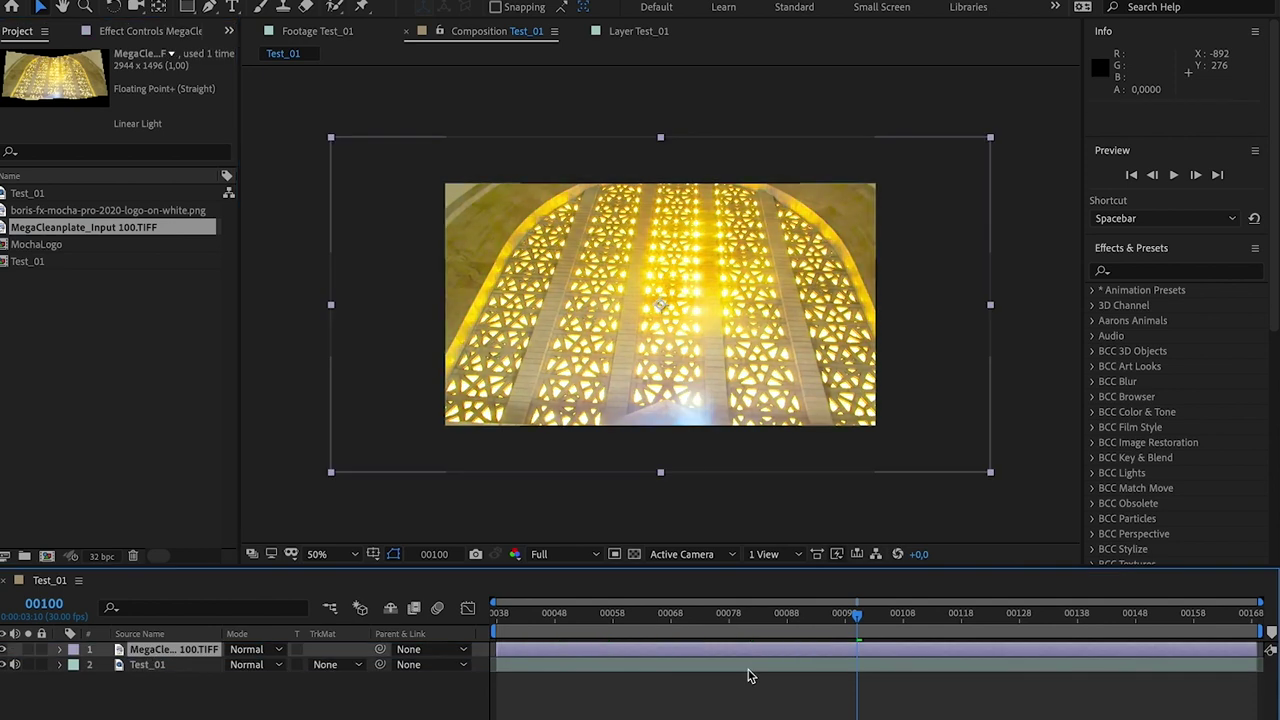
pyautogui.click(746, 676)
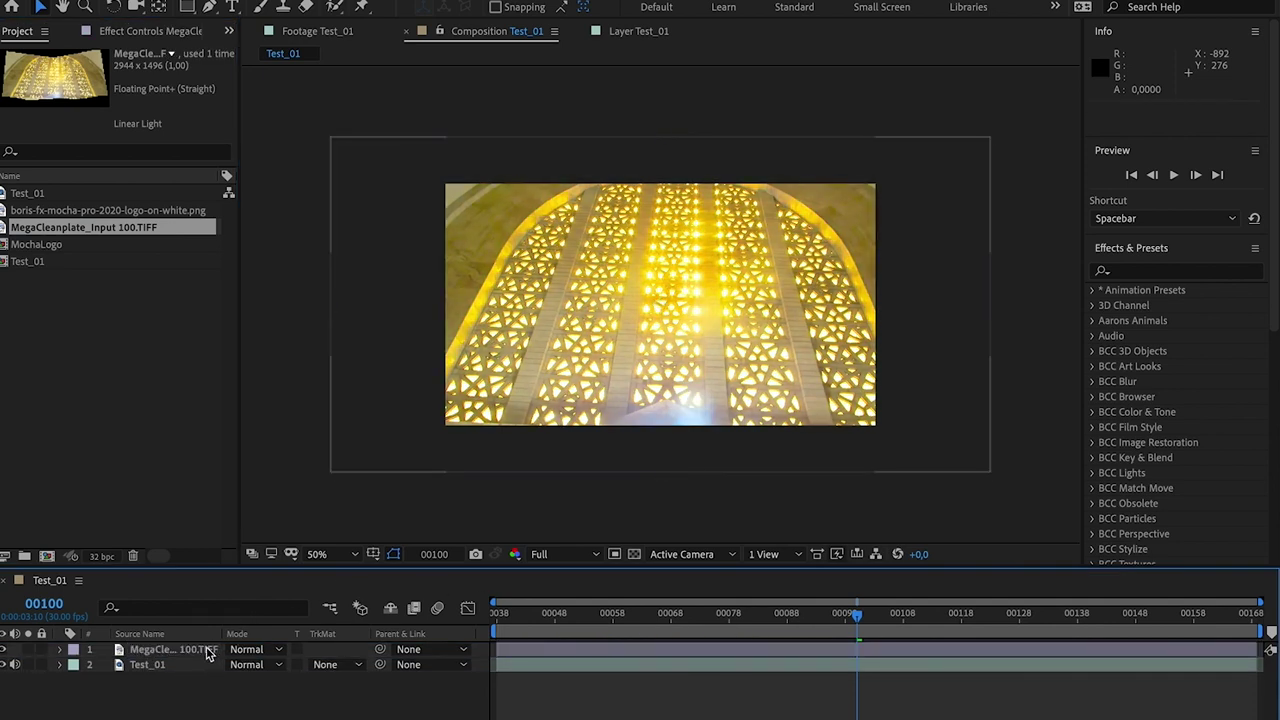
# Step: Enable Preserve RGB in the mega cleanplate's footage interpretation and compare the plate with the clip beneath it
pyautogui.rightClick(143, 227)
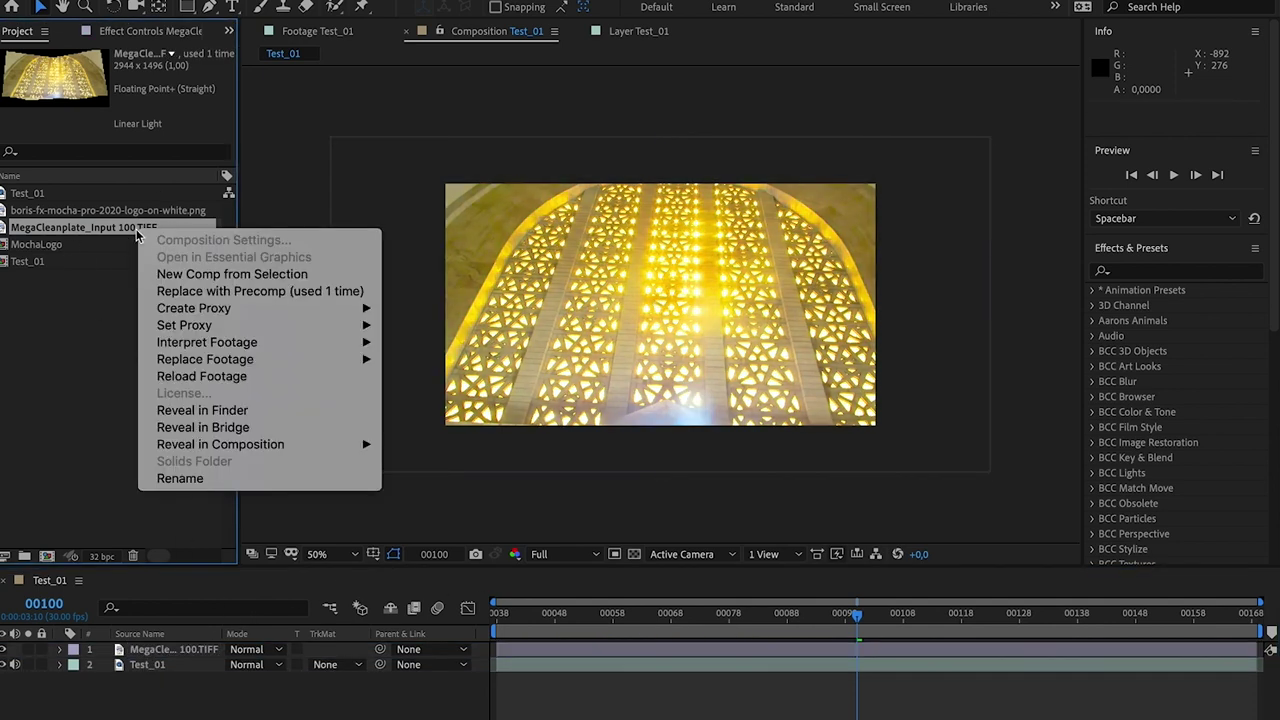
pyautogui.moveTo(222, 345)
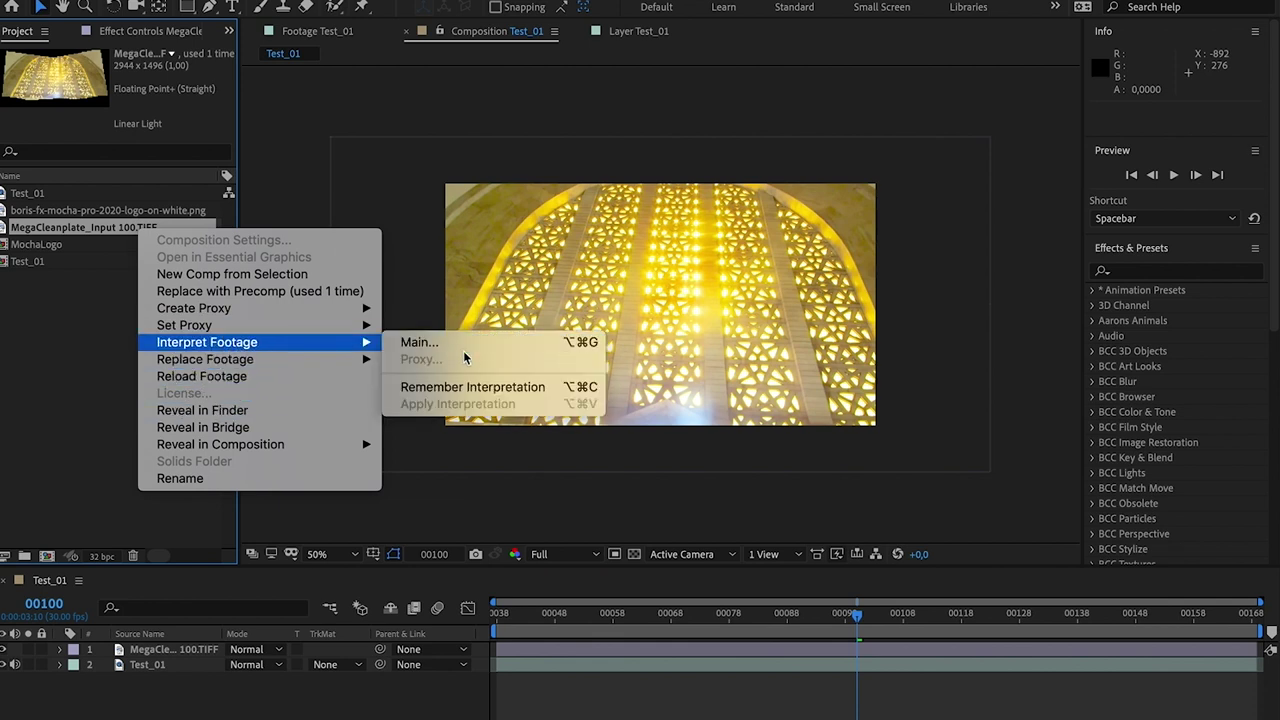
pyautogui.click(468, 343)
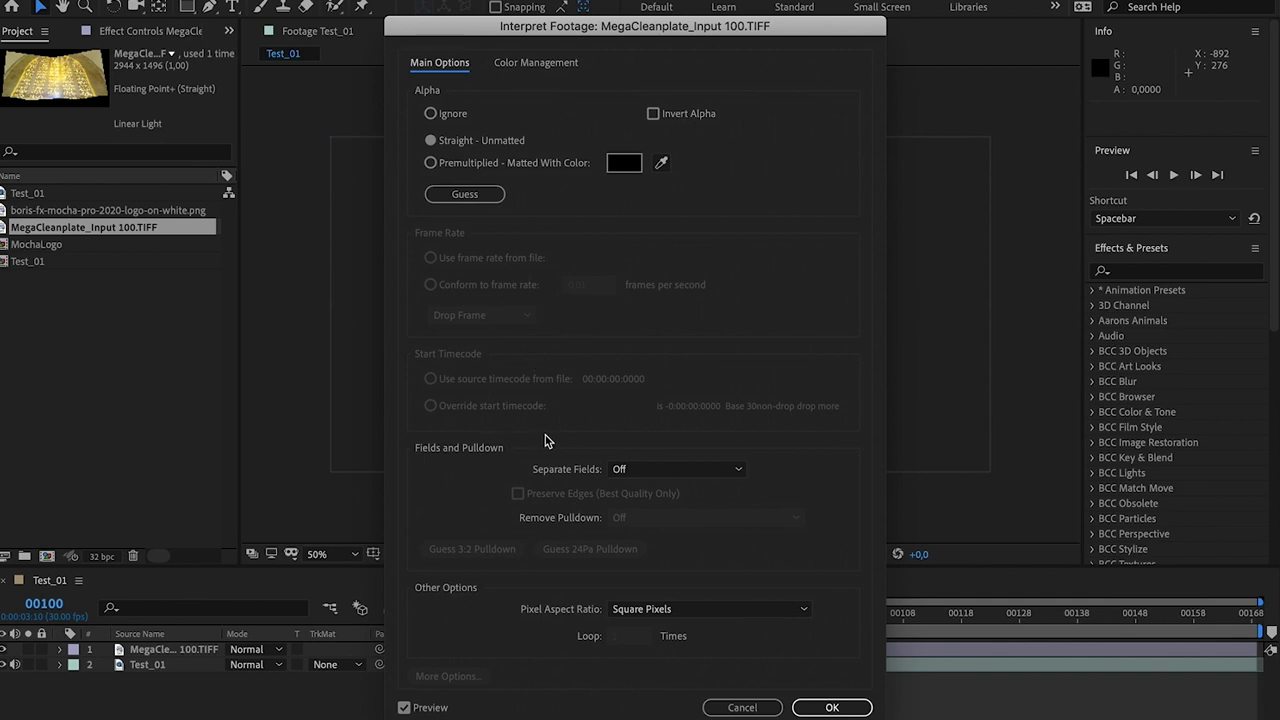
pyautogui.click(548, 63)
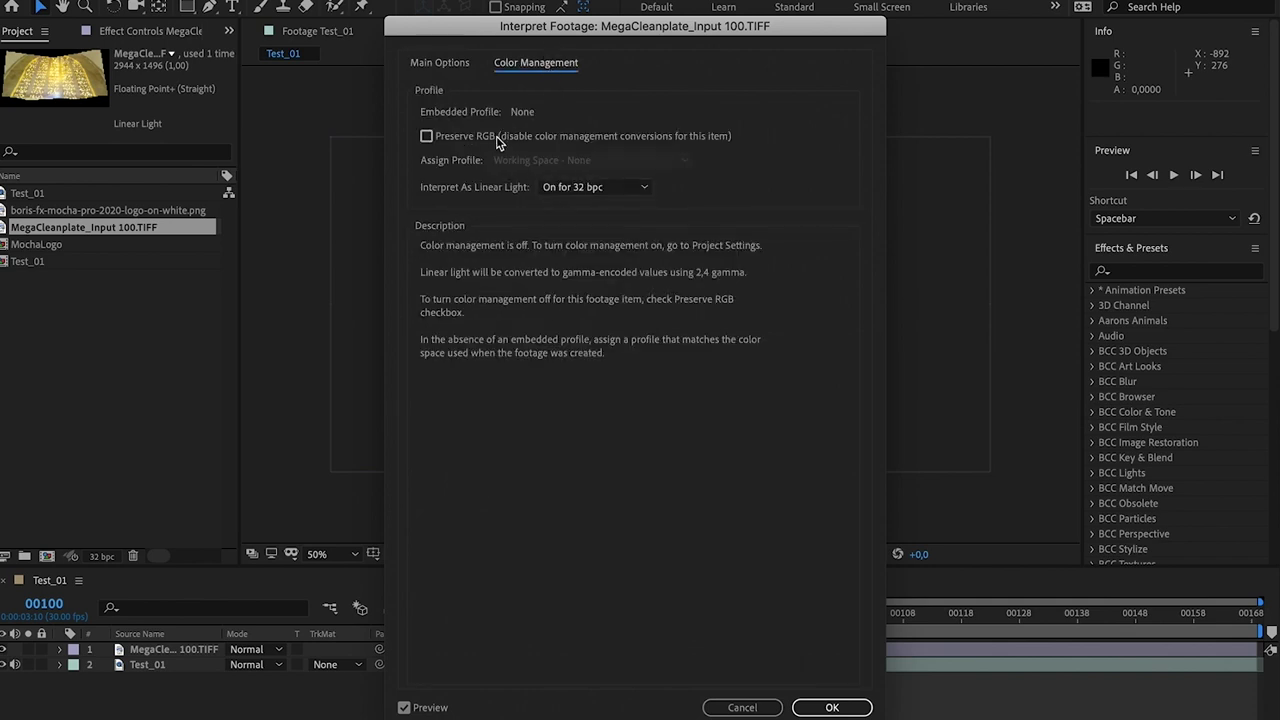
pyautogui.click(527, 140)
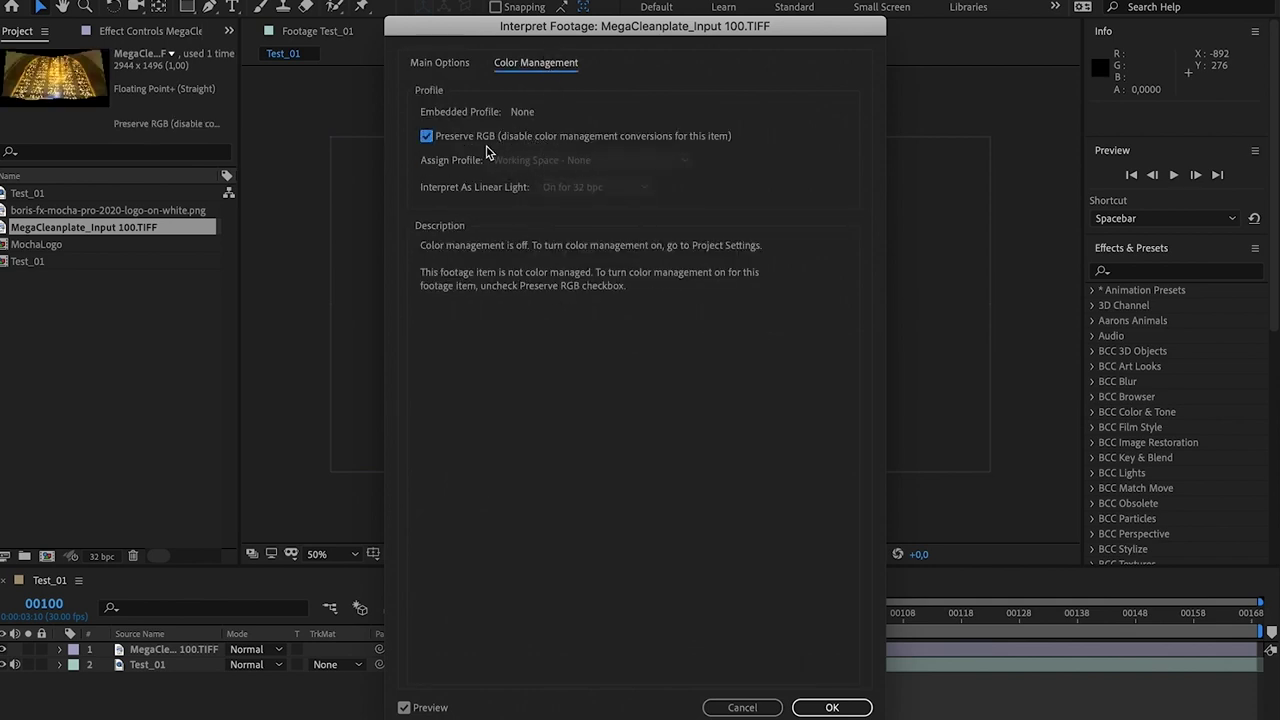
pyautogui.click(831, 707)
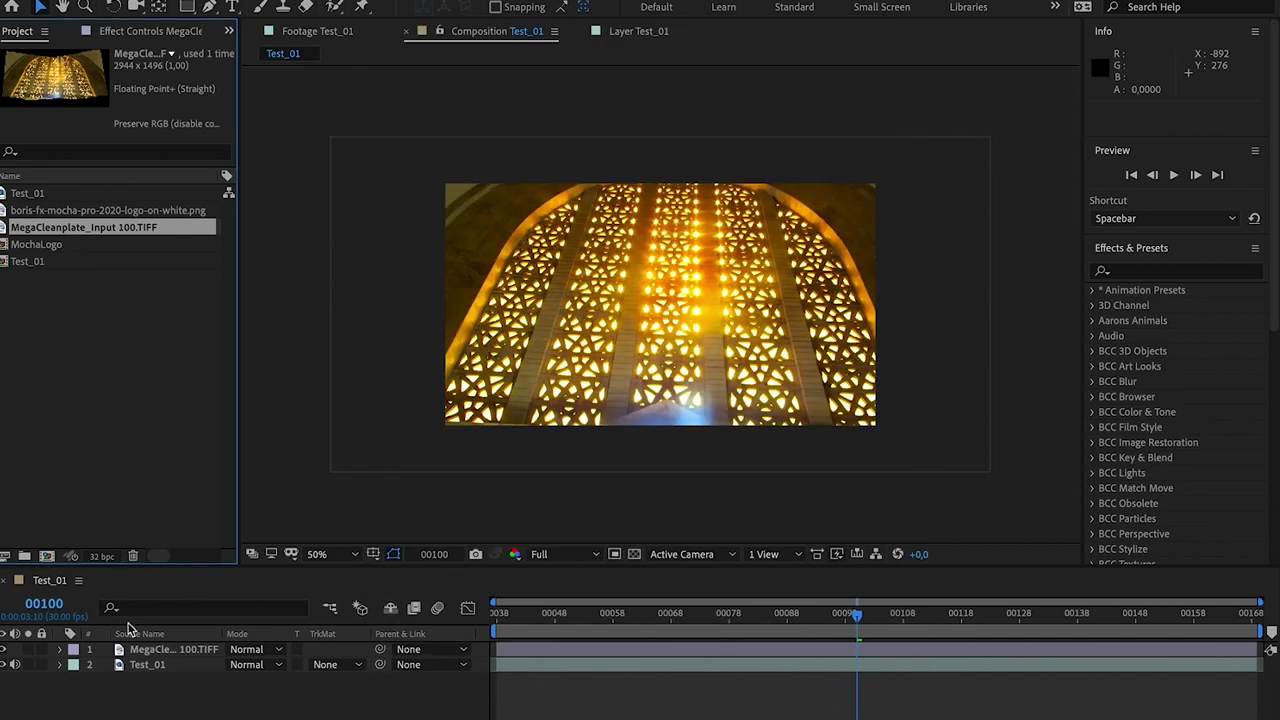
pyautogui.click(4, 650)
pyautogui.click(3, 650)
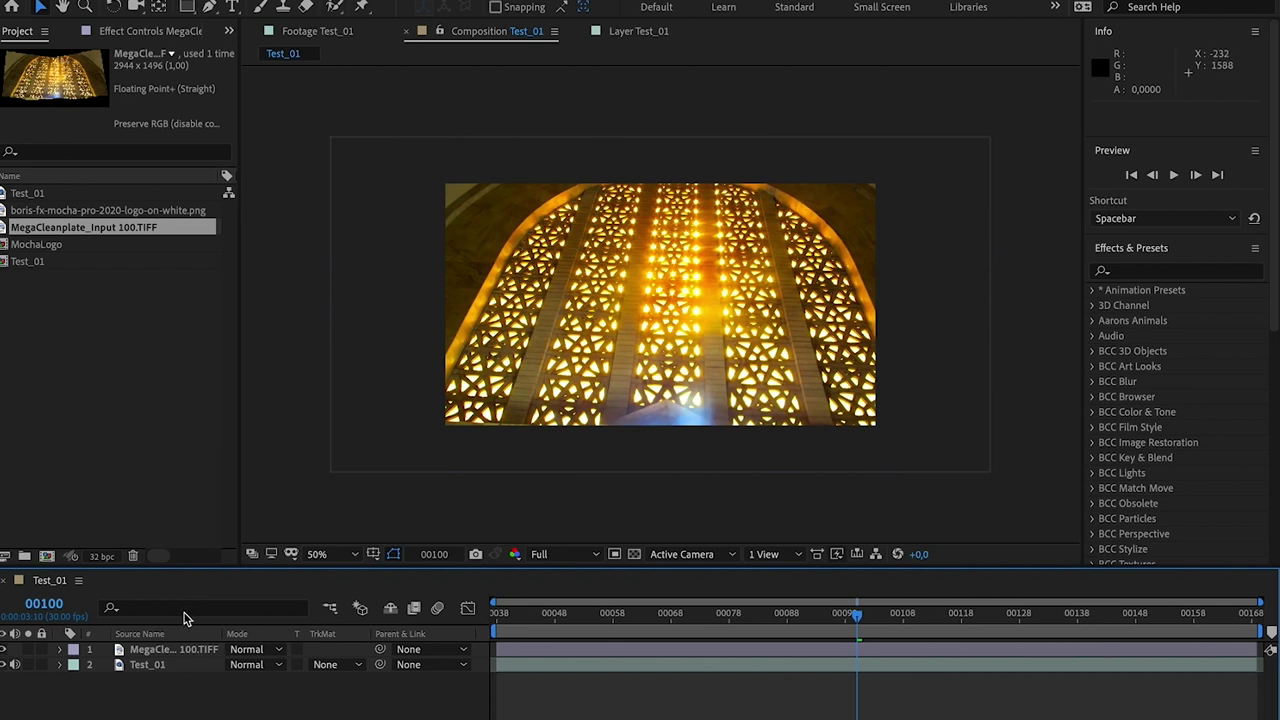
# Step: Pre-compose the mega cleanplate layer, leaving all attributes in Test_01
pyautogui.click(152, 652)
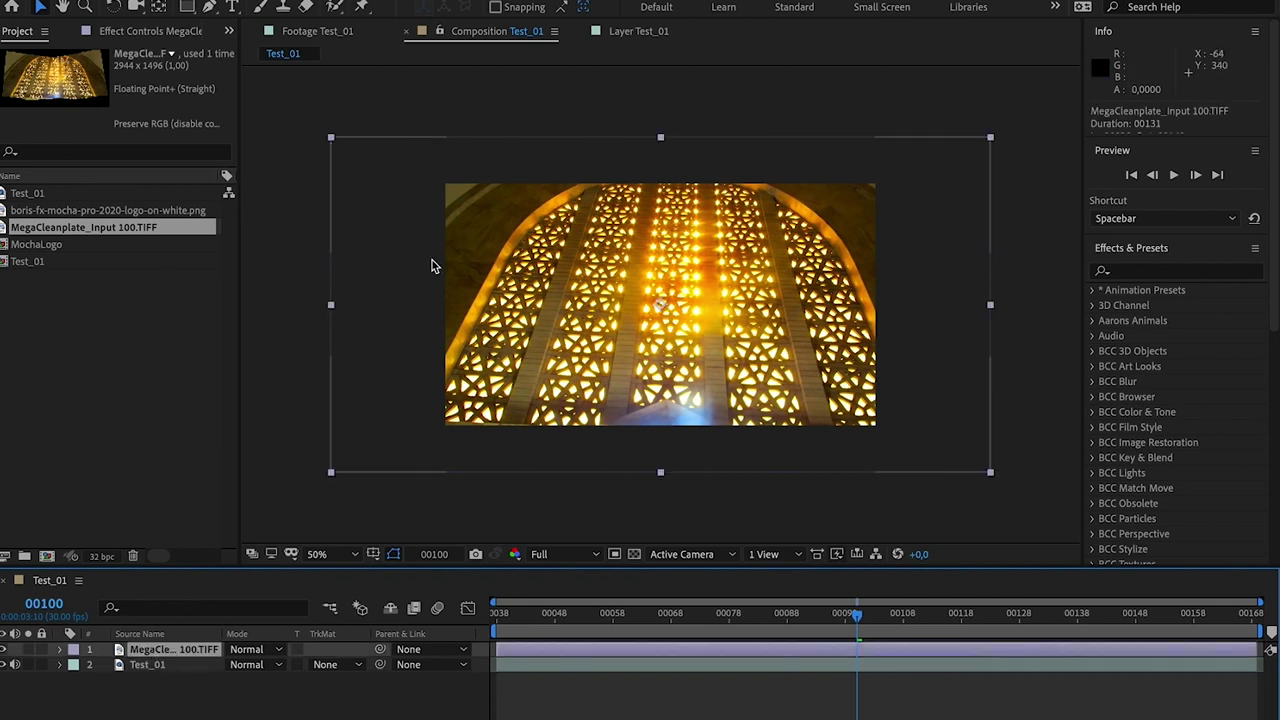
pyautogui.hotkey('ctrl', 'shift', 'c')
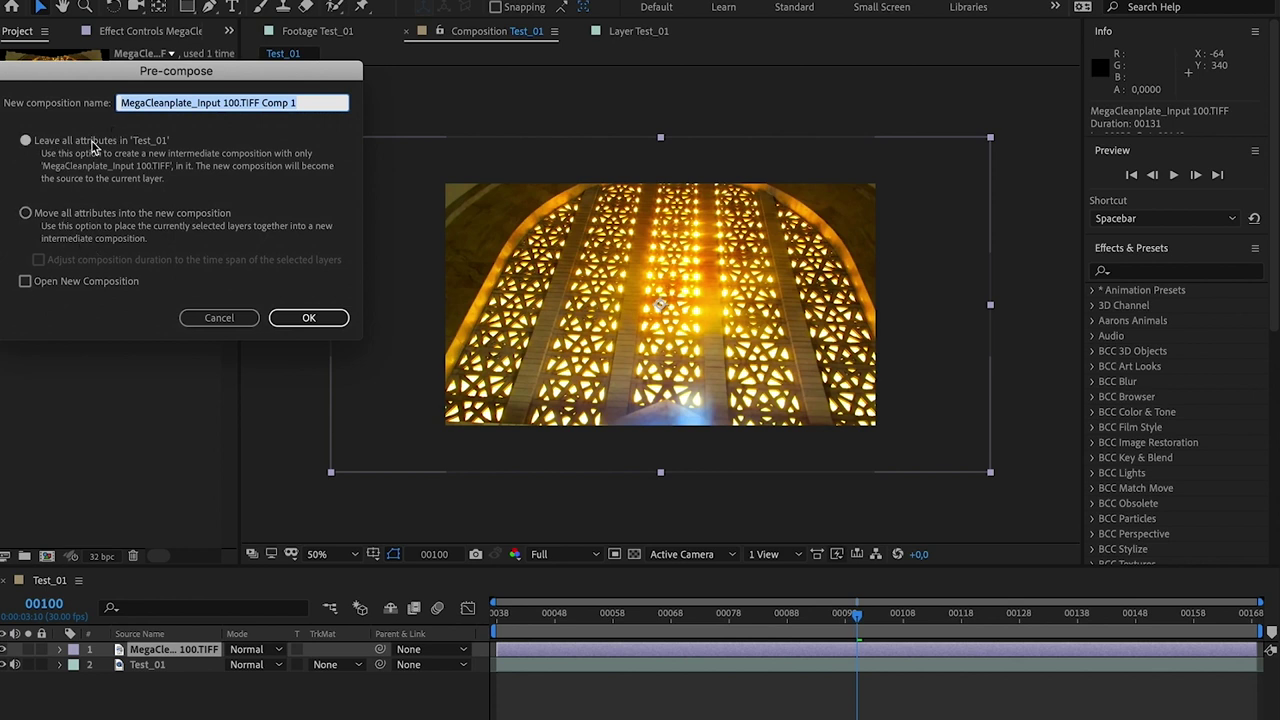
pyautogui.click(318, 324)
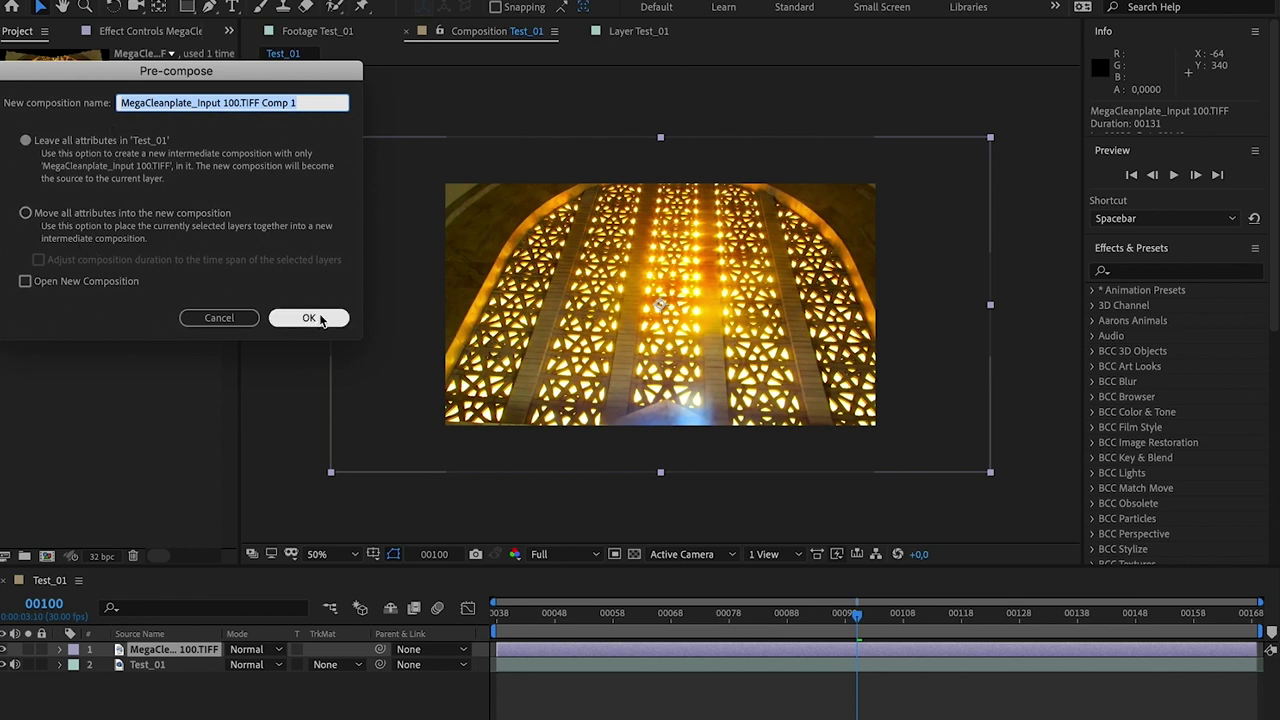
pyautogui.click(742, 694)
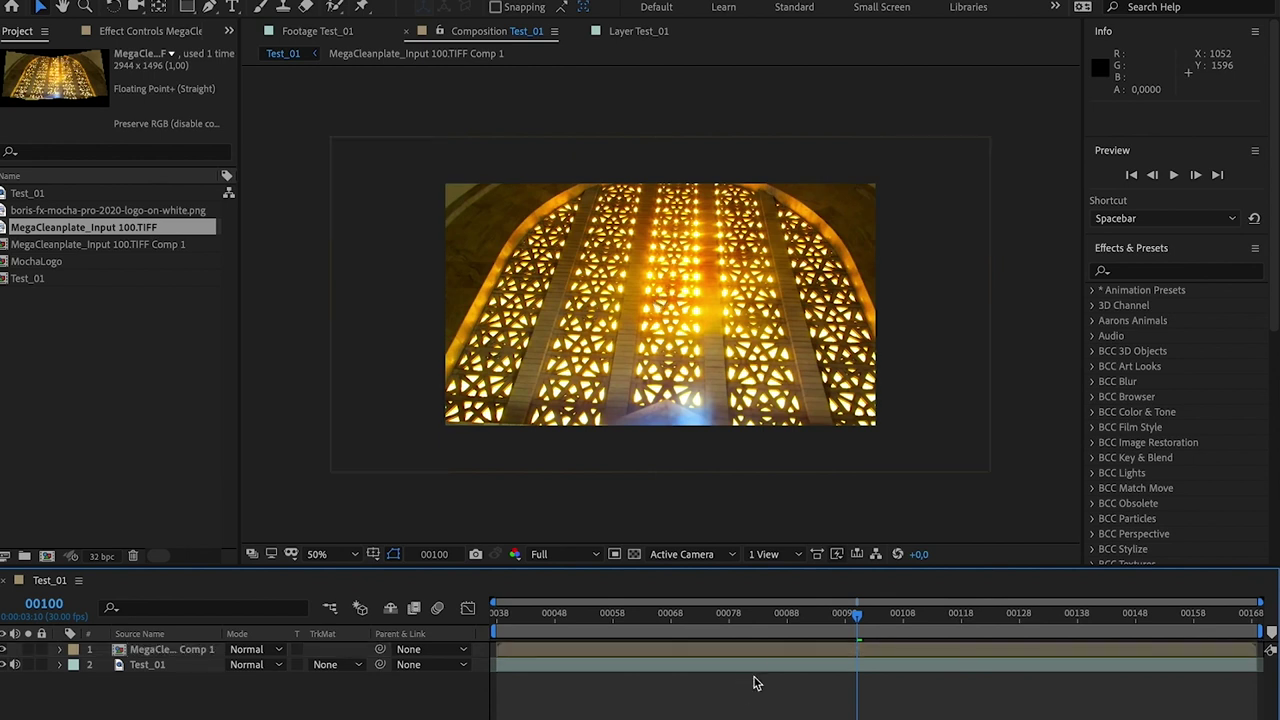
# Step: Scrub around frame 100 and toggle the cleanplate precomp's visibility to compare its alignment with the original clip
pyautogui.click(815, 648)
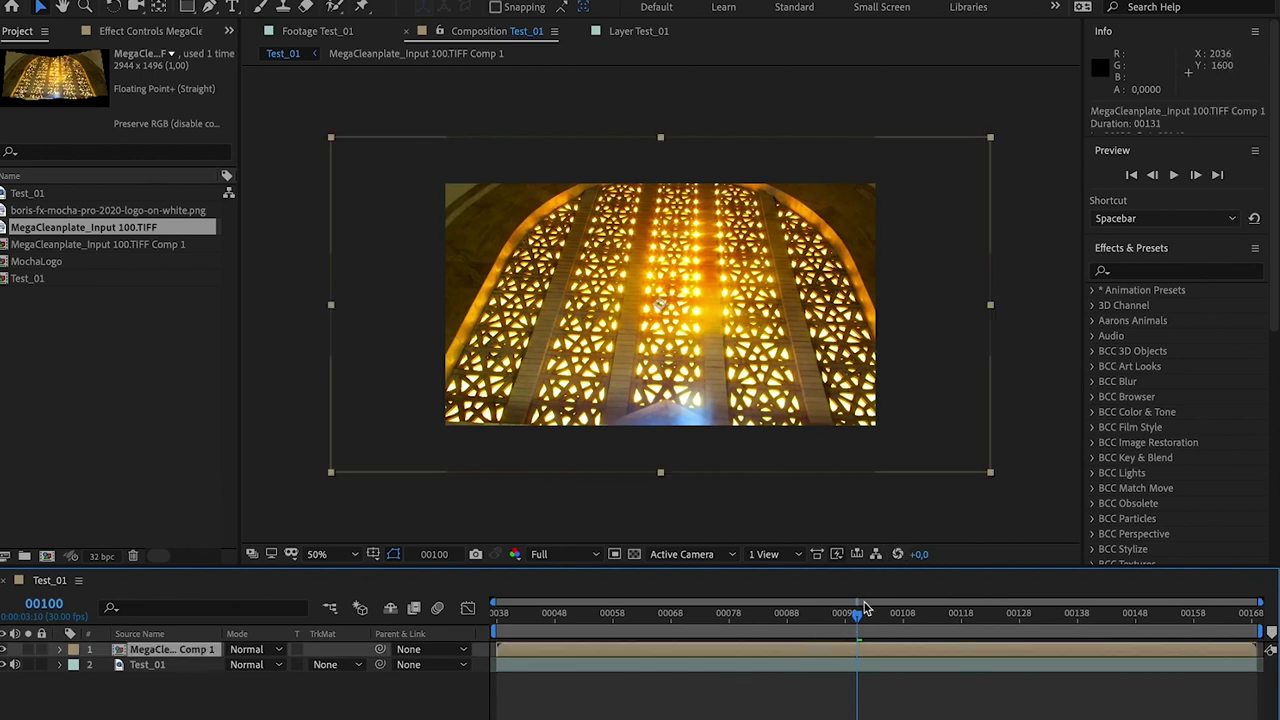
pyautogui.moveTo(858, 619)
pyautogui.mouseDown()
pyautogui.moveTo(471, 620)
pyautogui.moveTo(866, 617)
pyautogui.mouseUp()
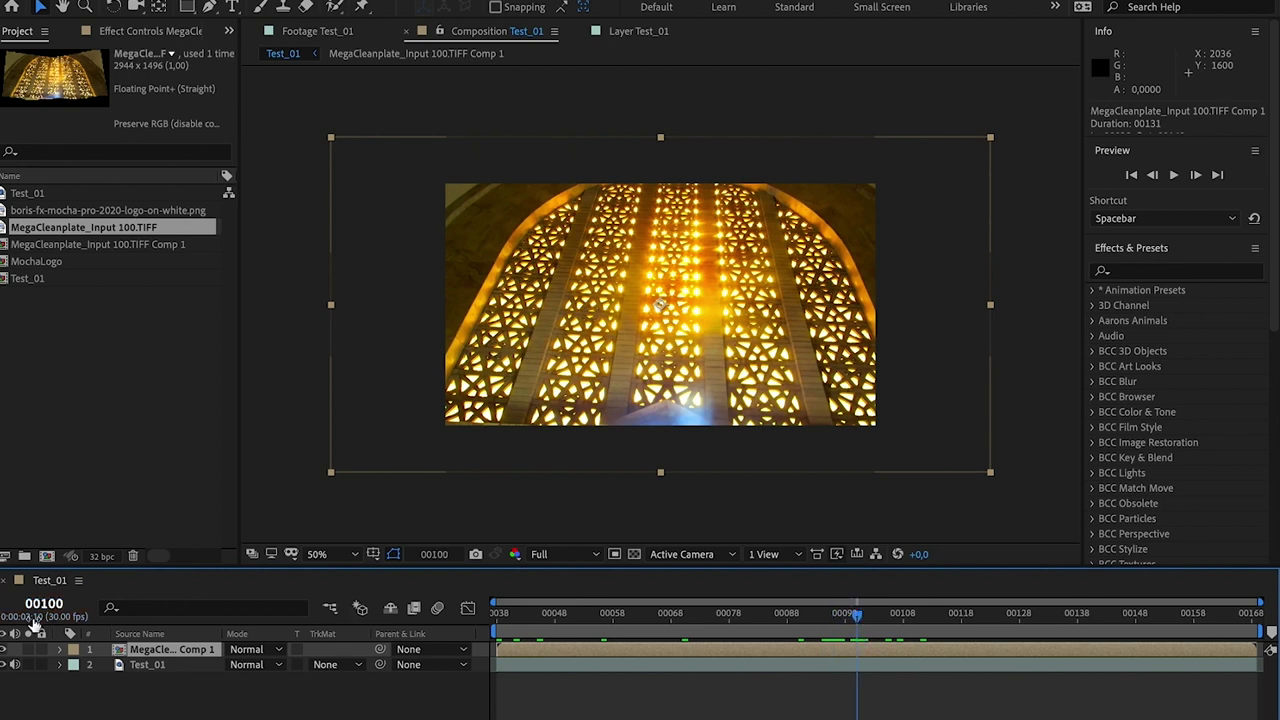
pyautogui.click(4, 650)
pyautogui.moveTo(608, 614); pyautogui.dragTo(853, 626)
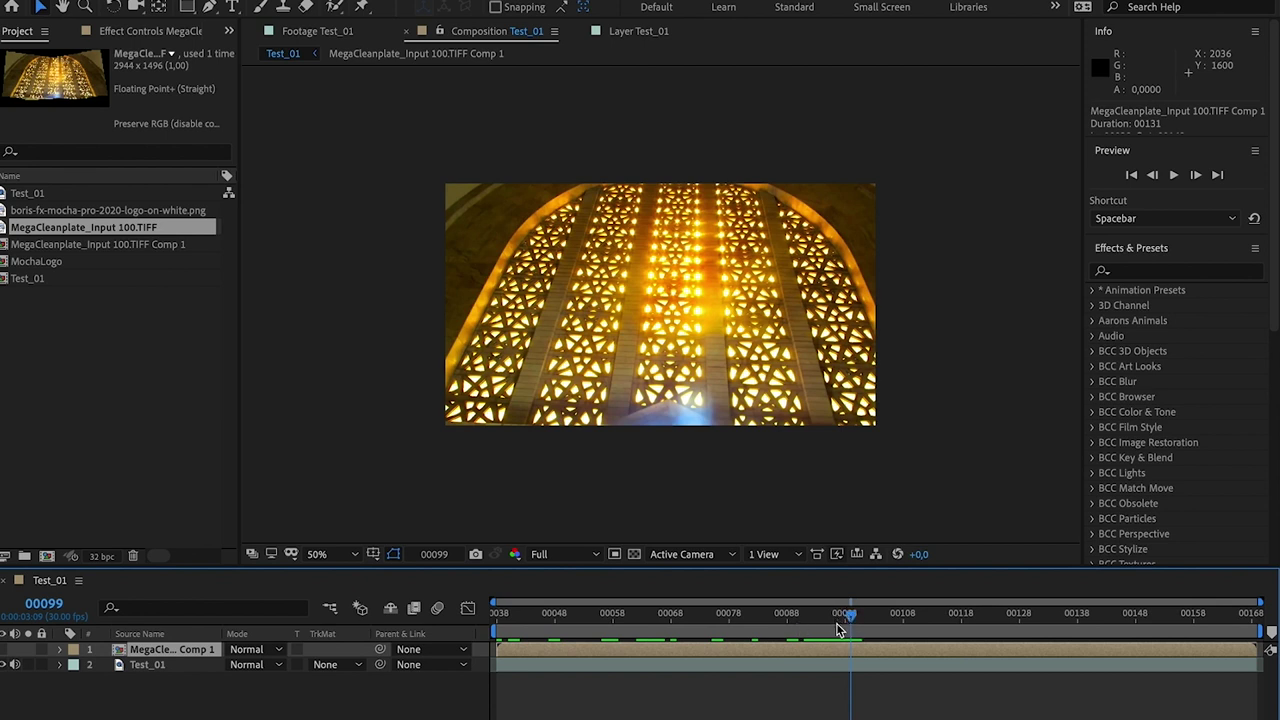
pyautogui.press('pagedown')
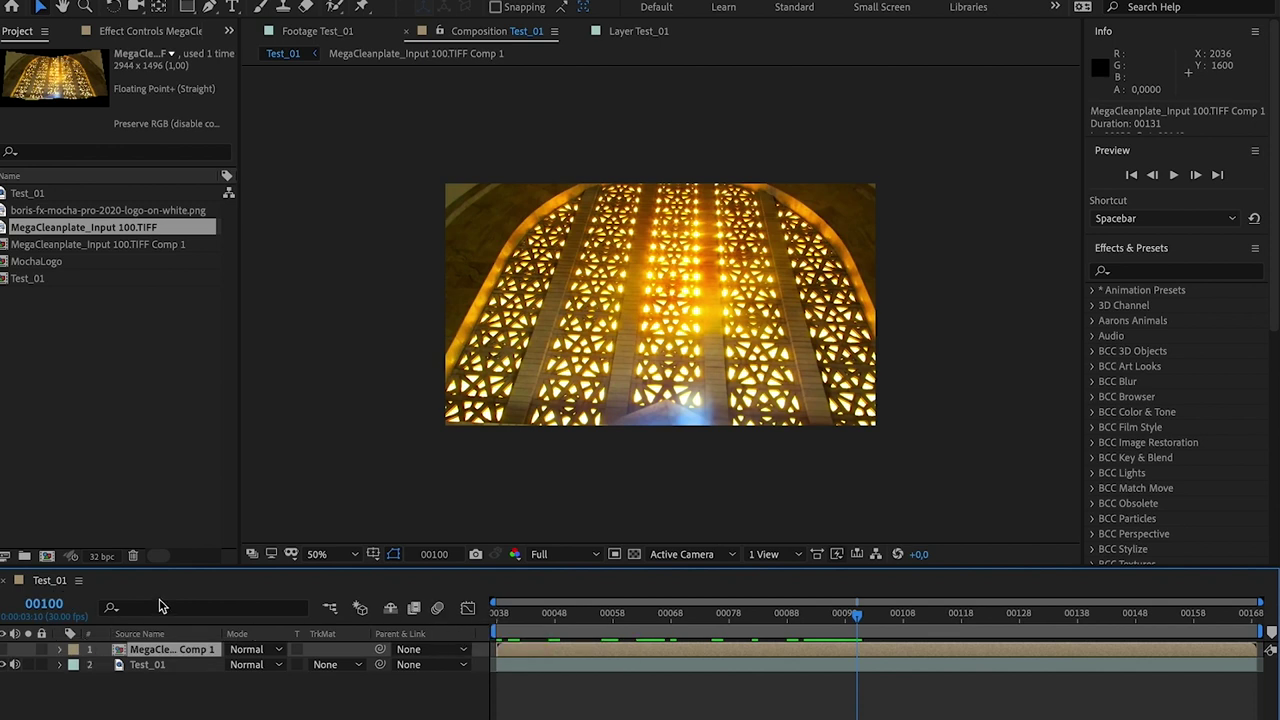
pyautogui.click(4, 649)
pyautogui.click(3, 648)
pyautogui.click(3, 648)
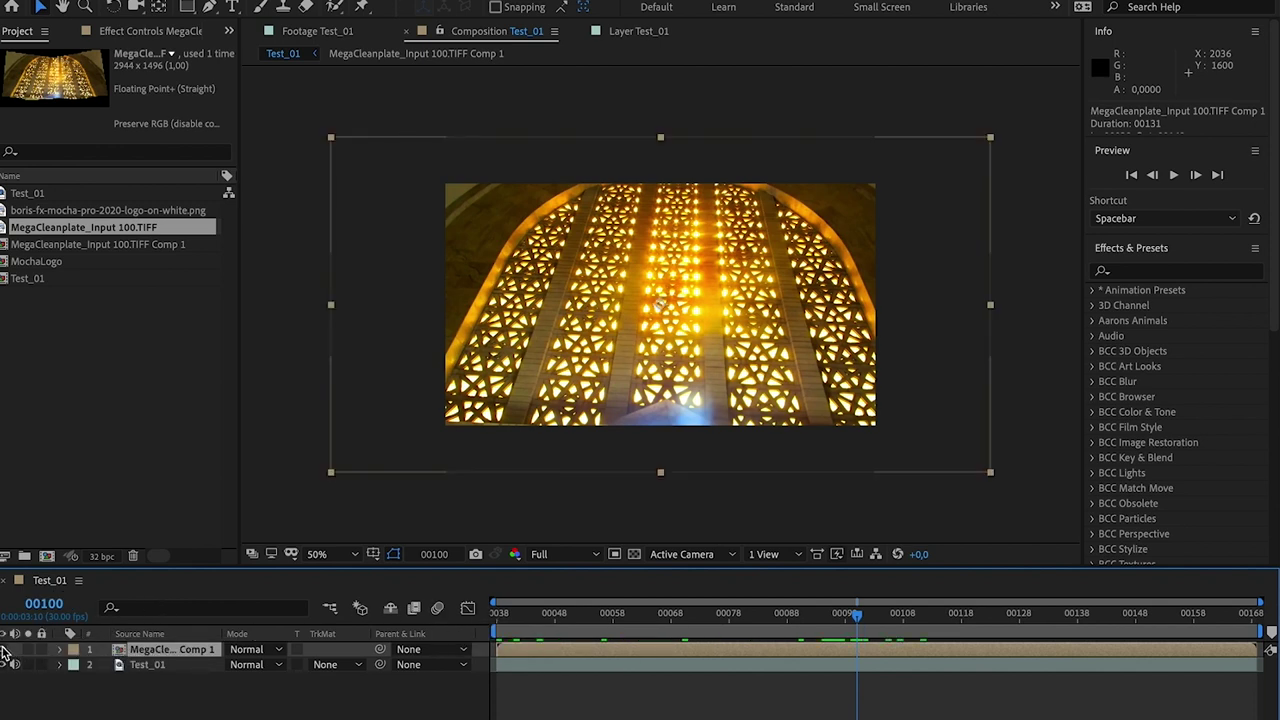
# Step: Create track data from the BG layer in the Mocha Pro effect on the Test_01 layer
pyautogui.click(145, 663)
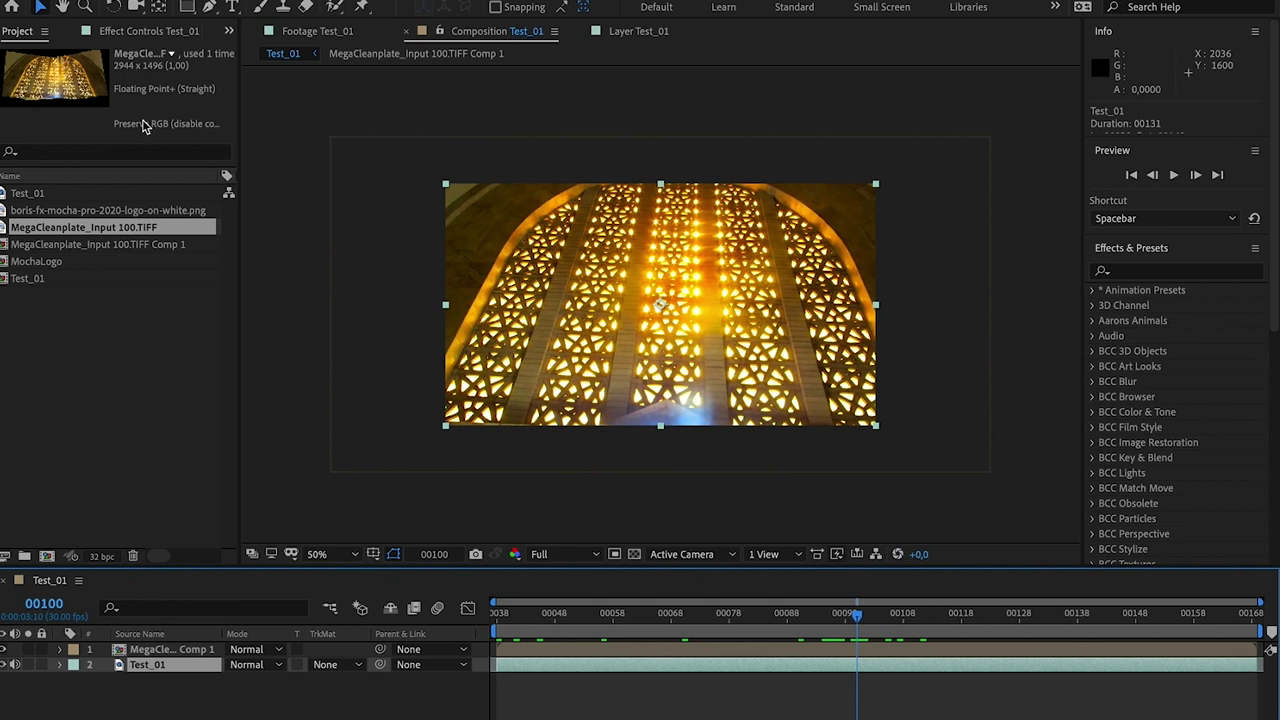
pyautogui.click(140, 32)
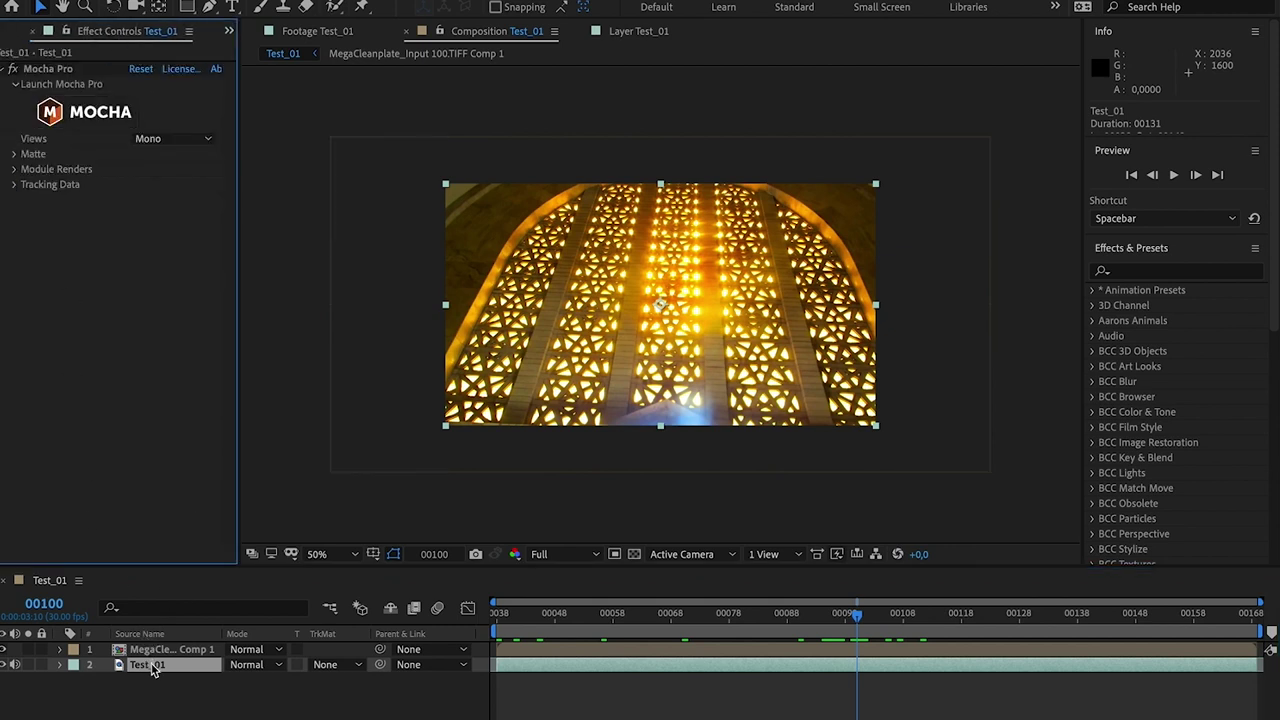
pyautogui.click(15, 187)
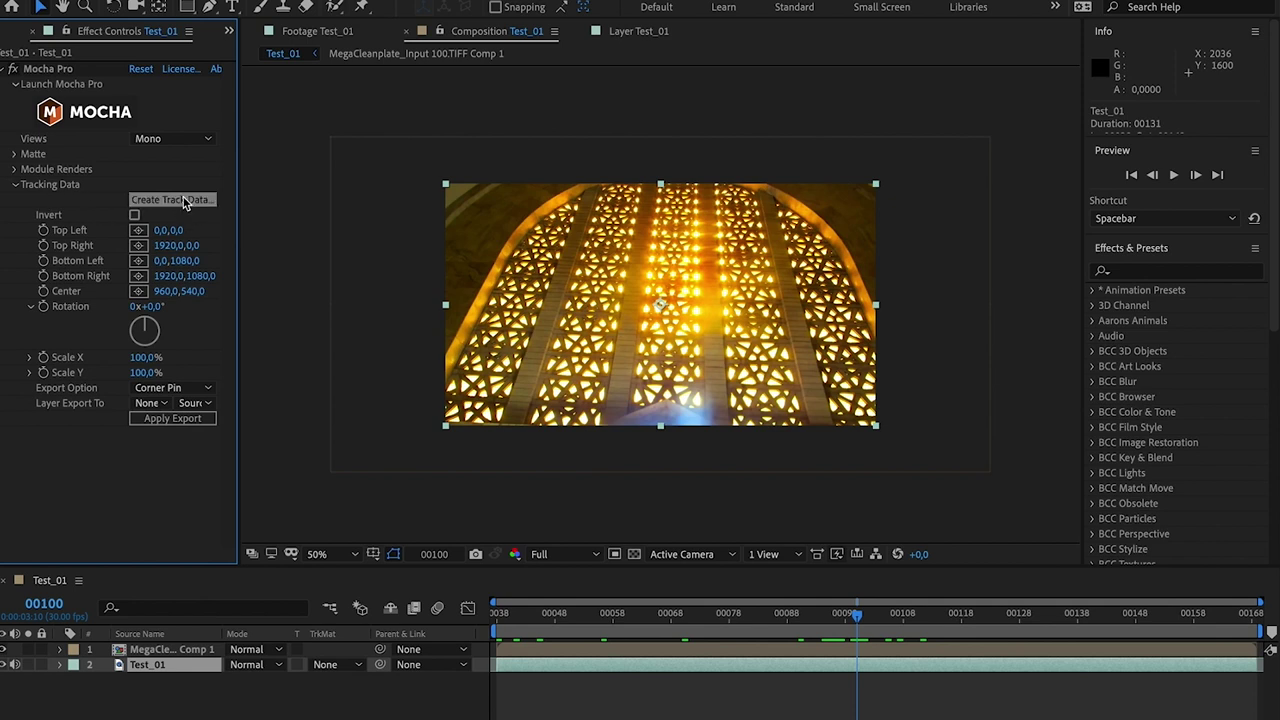
pyautogui.click(178, 199)
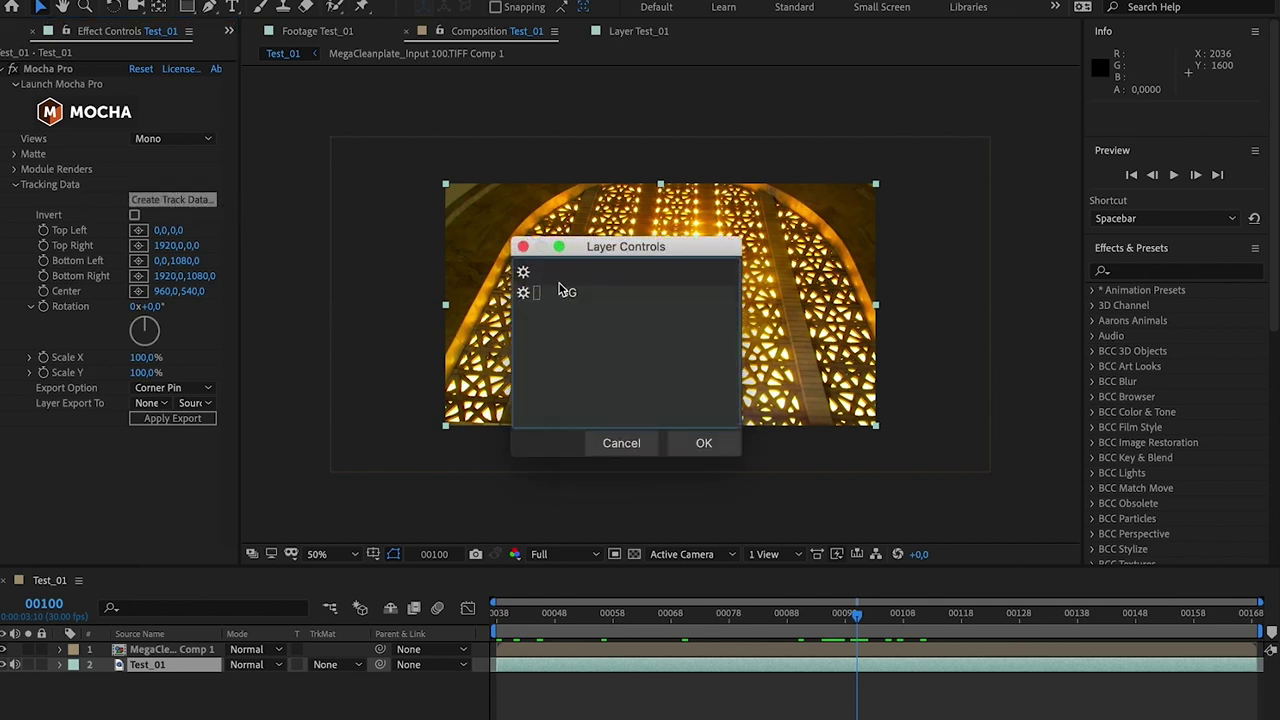
pyautogui.click(562, 291)
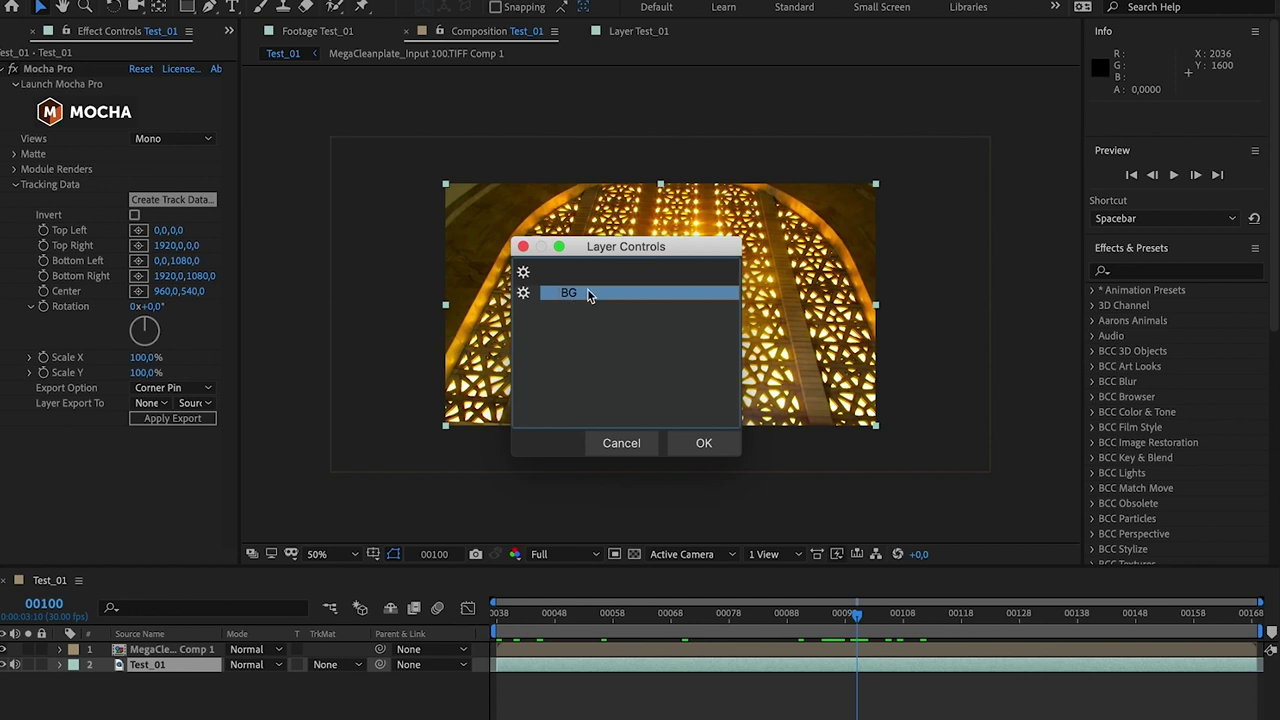
pyautogui.click(705, 443)
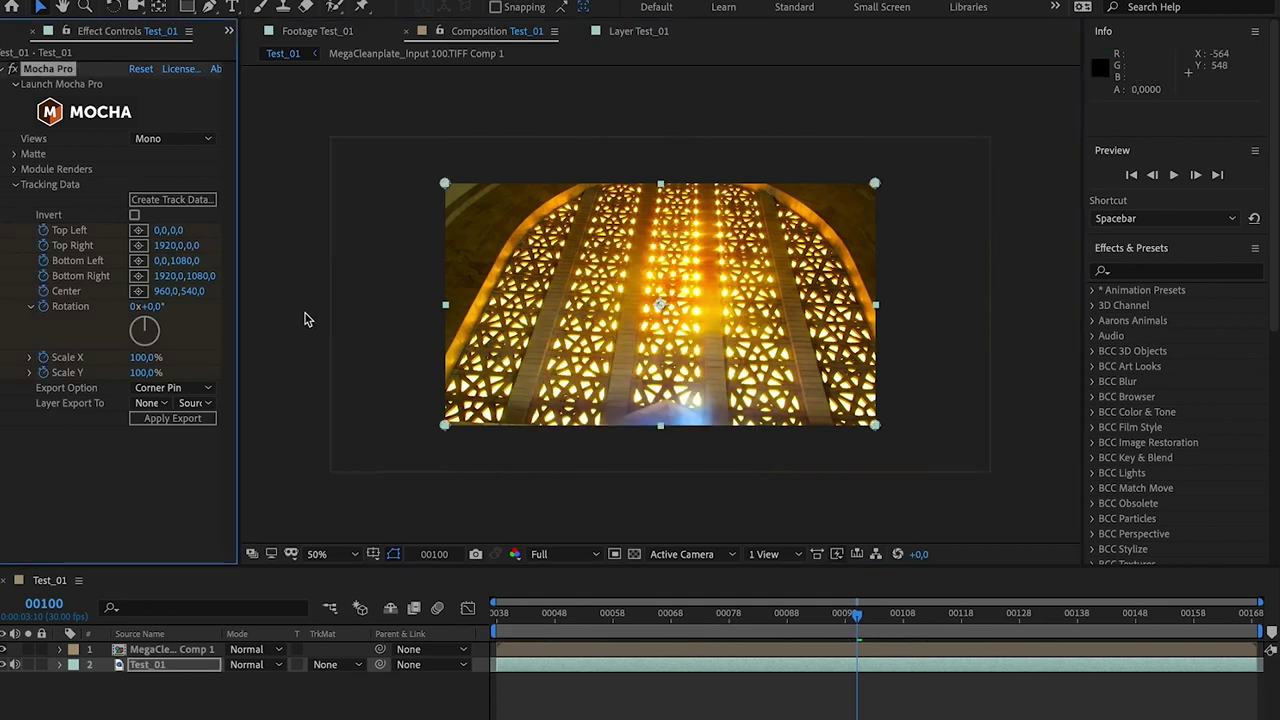
# Step: Set the tracking data's export option to CC Power Pin and its export target to the MegaCleanplate_Input 100.TIFF Comp 1 layer
pyautogui.click(175, 388)
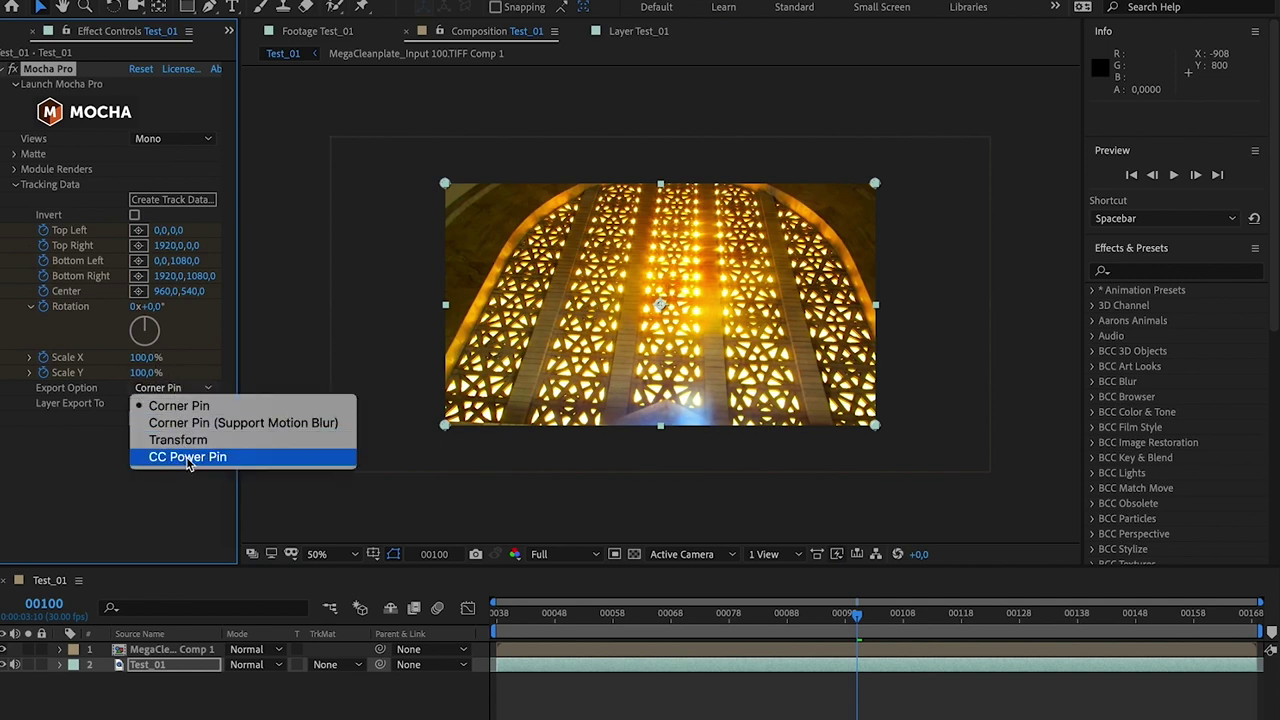
pyautogui.click(188, 458)
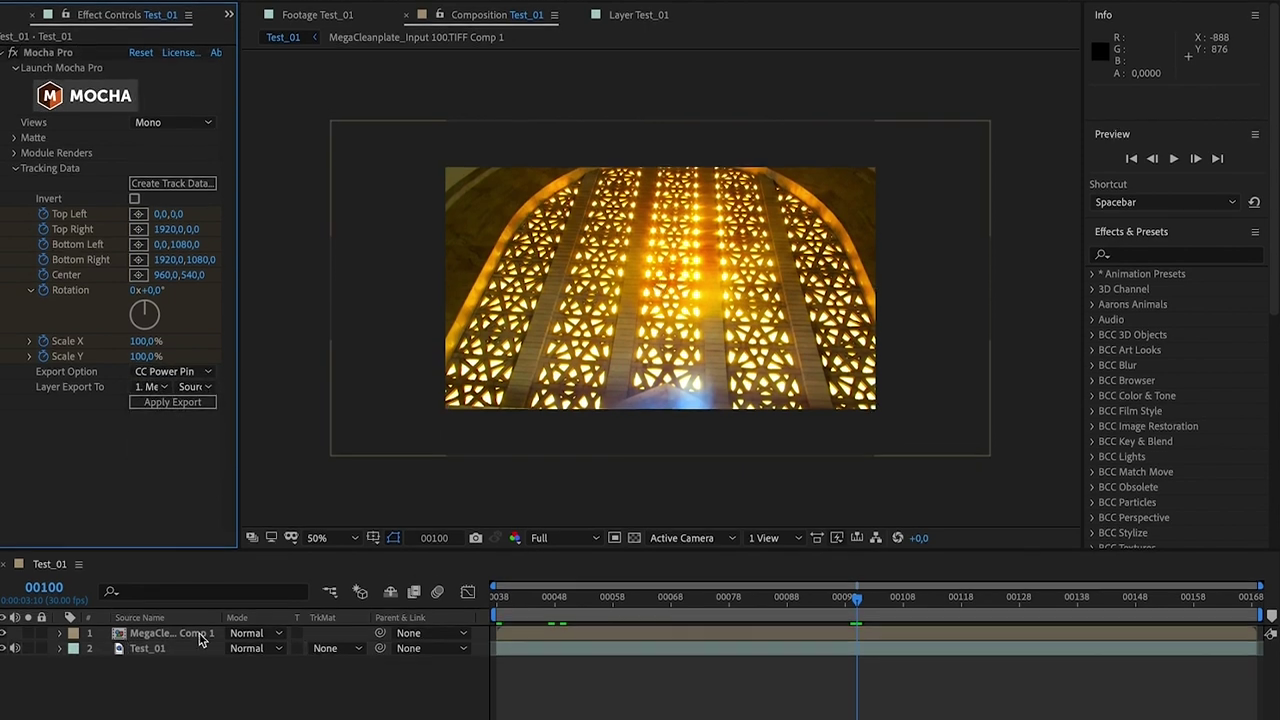
# Step: Show the layer switches and enable Collapse Transformations on the mega cleanplate precomp
pyautogui.click(205, 650)
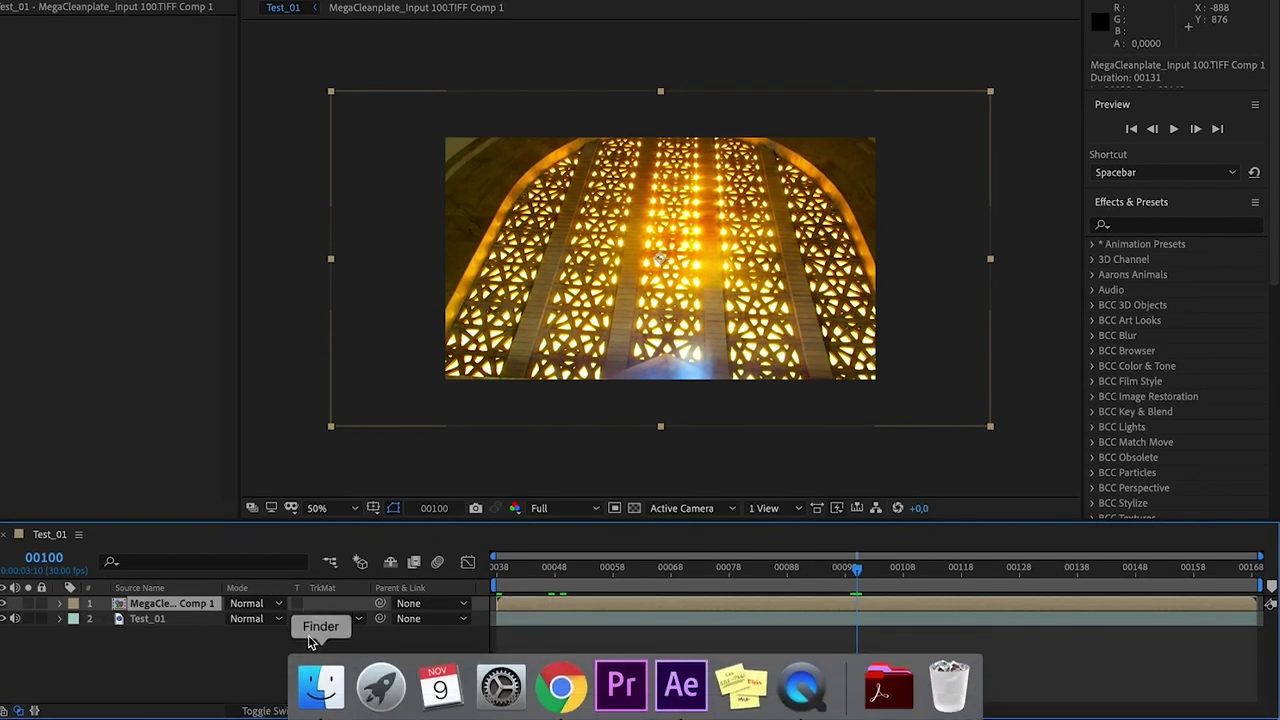
pyautogui.click(277, 704)
pyautogui.click(277, 705)
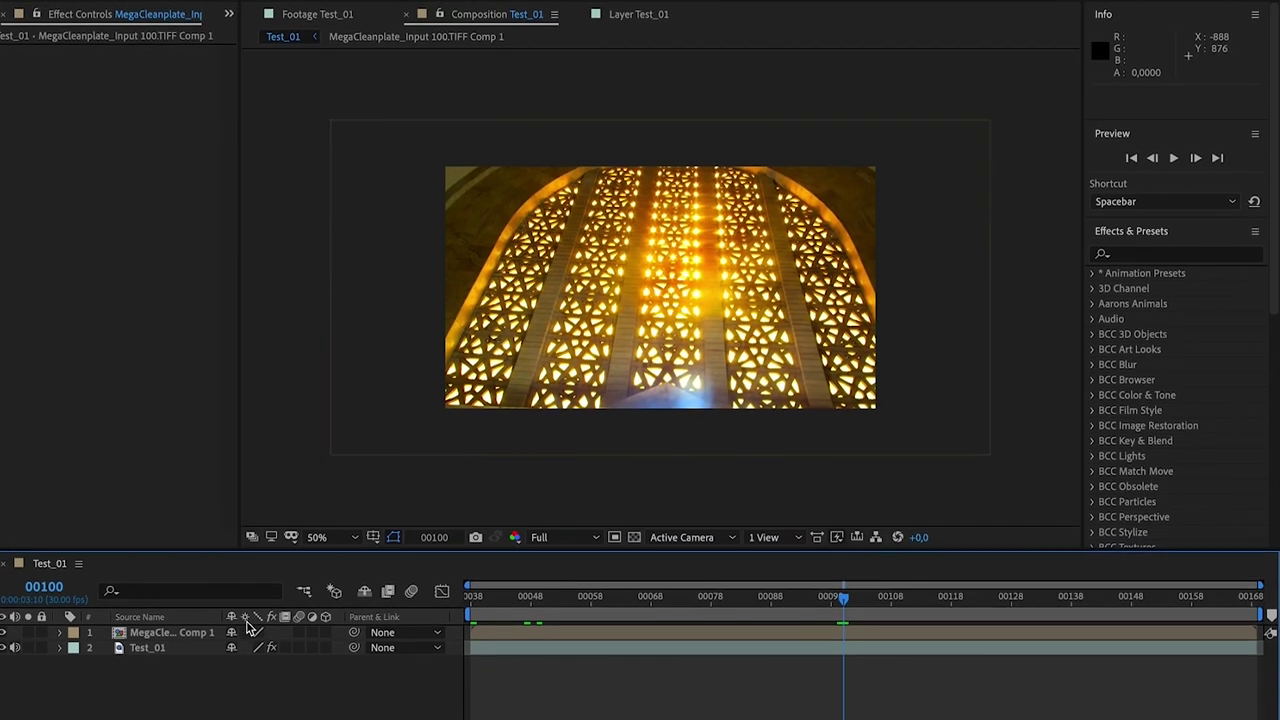
pyautogui.click(246, 631)
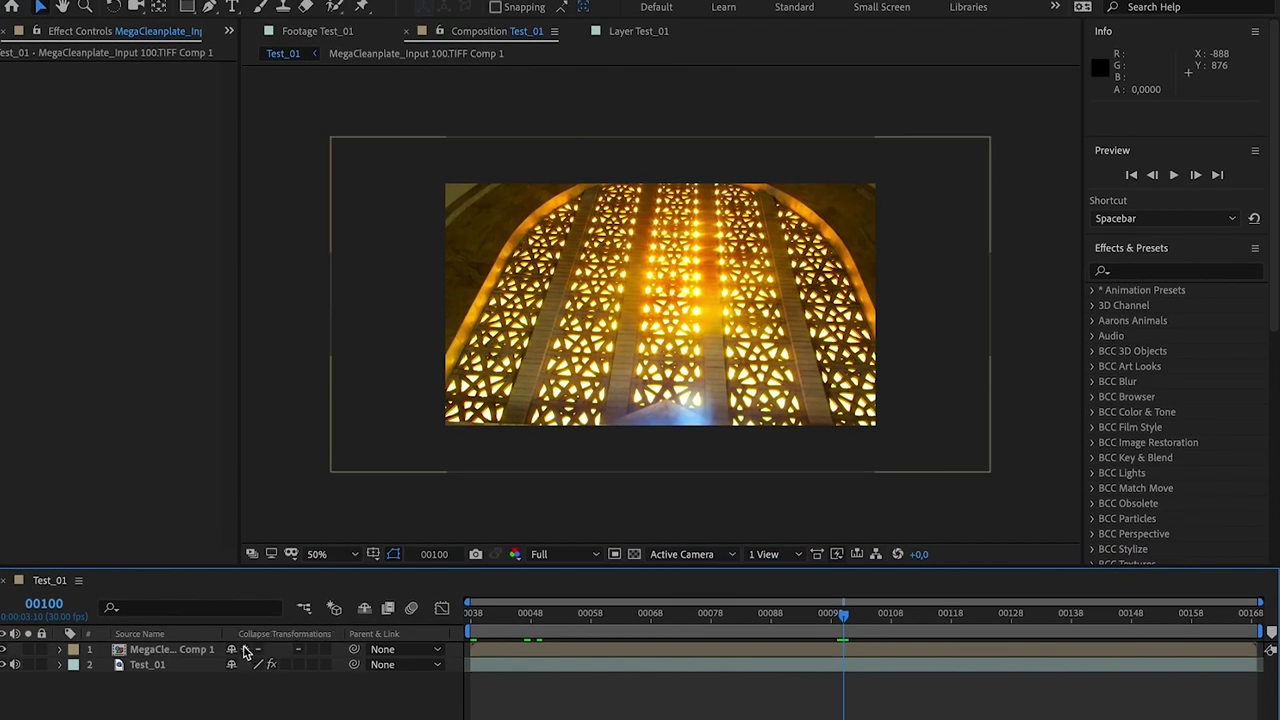
# Step: Apply the CC Power Pin export from Test_01's Mocha Pro effect to the mega cleanplate precomp
pyautogui.click(166, 667)
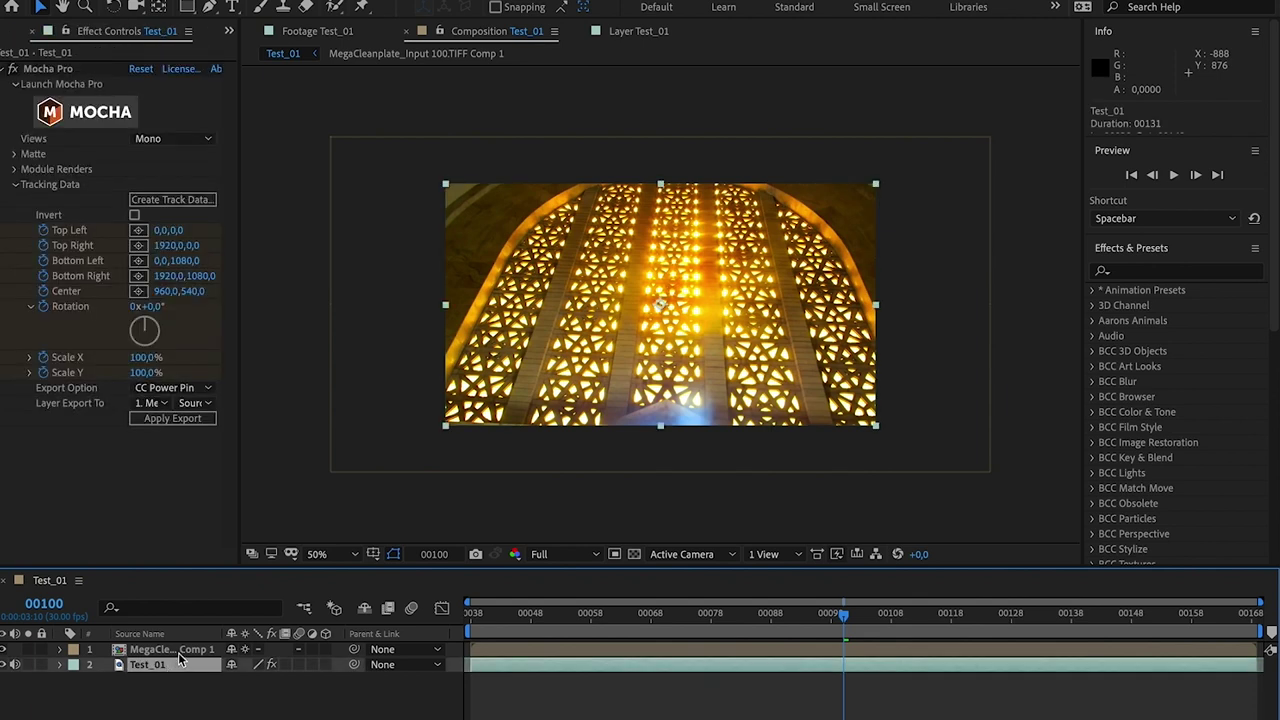
pyautogui.click(197, 422)
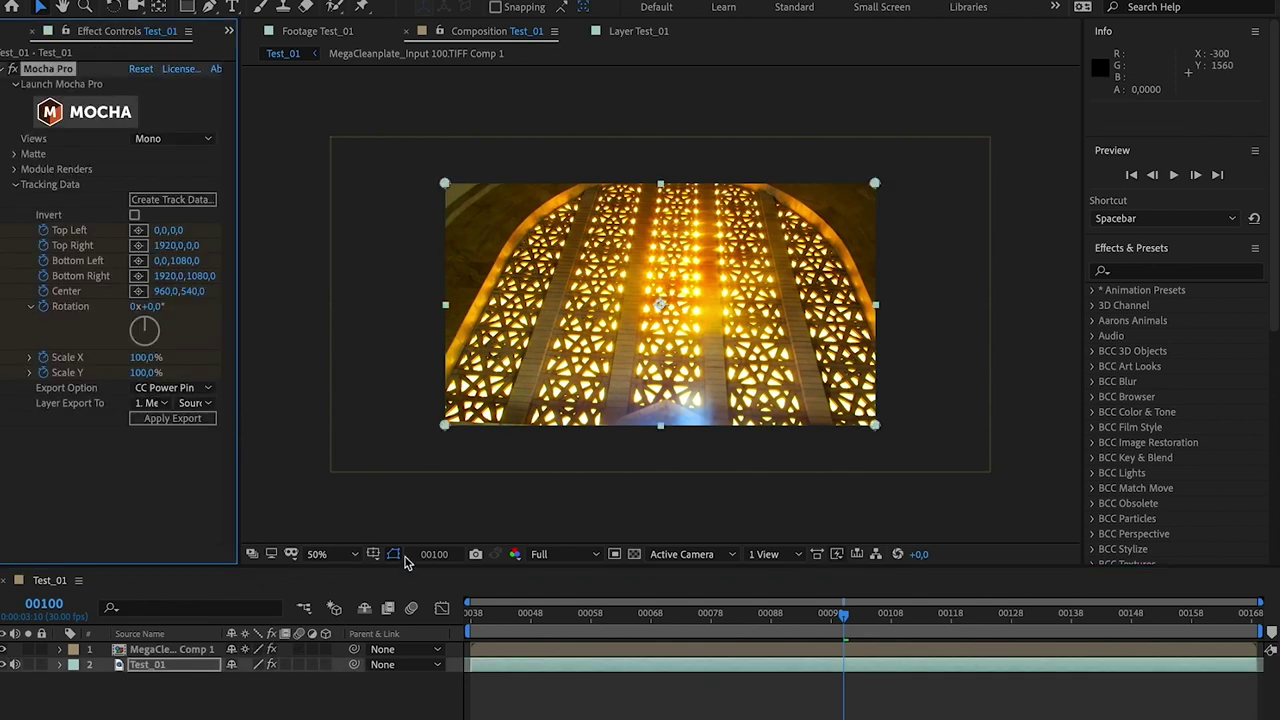
# Step: Scrub through Test_01 and toggle the cleanplate precomp's visibility to check how it follows the original clip
pyautogui.click(30, 649)
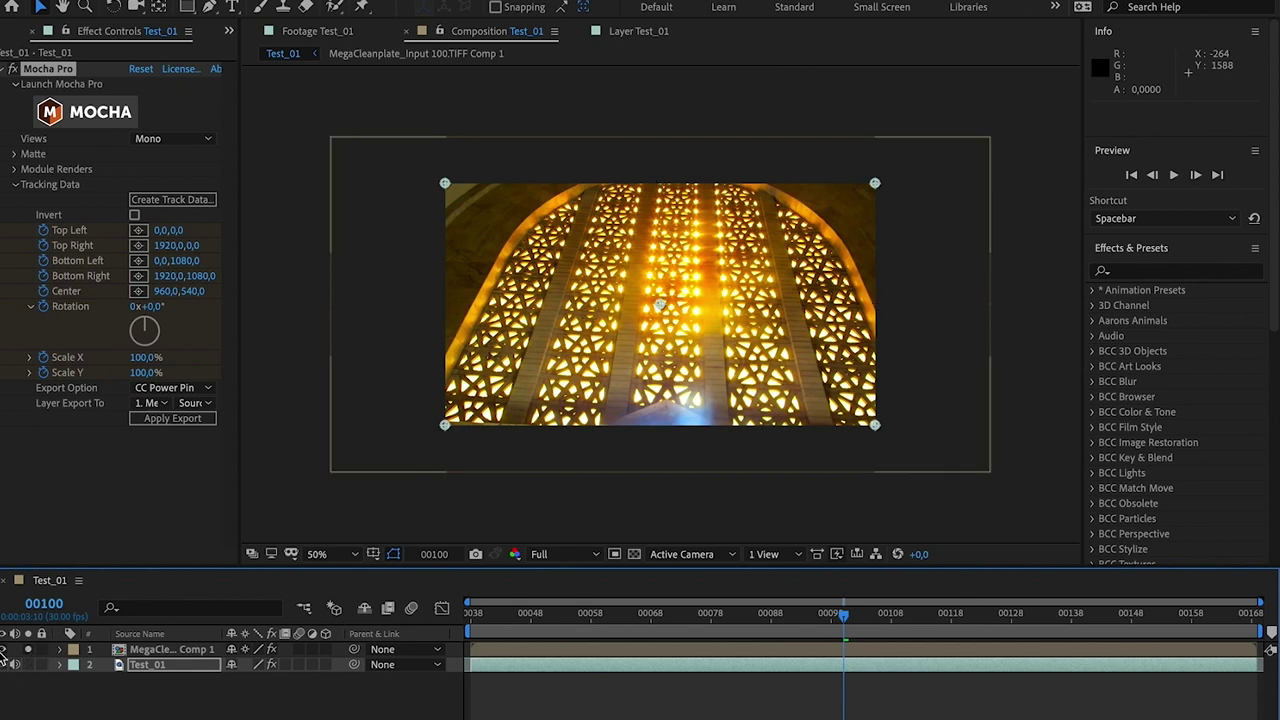
pyautogui.click(4, 650)
pyautogui.click(4, 650)
pyautogui.click(4, 650)
pyautogui.click(4, 650)
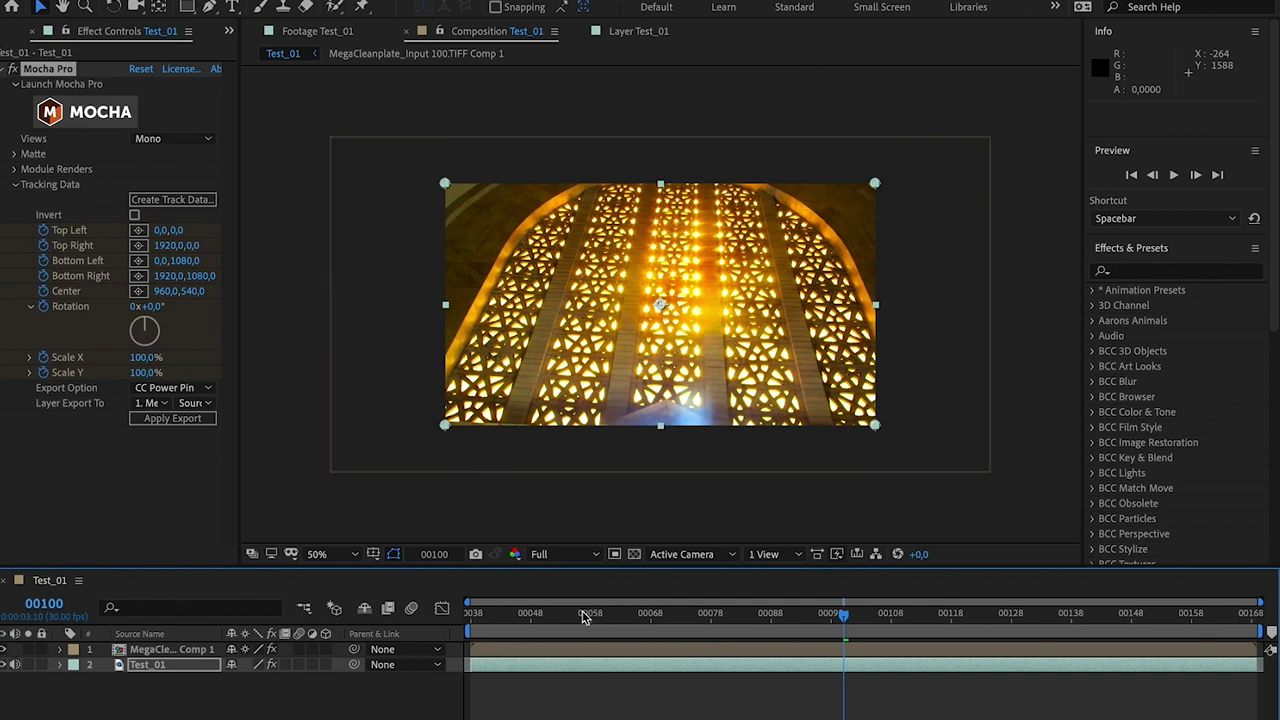
pyautogui.moveTo(591, 615); pyautogui.dragTo(409, 620)
pyautogui.press('Home')
pyautogui.click(4, 650)
pyautogui.moveTo(489, 613); pyautogui.dragTo(1066, 614)
pyautogui.click(4, 650)
pyautogui.click(4, 650)
pyautogui.click(11, 649)
pyautogui.click(11, 649)
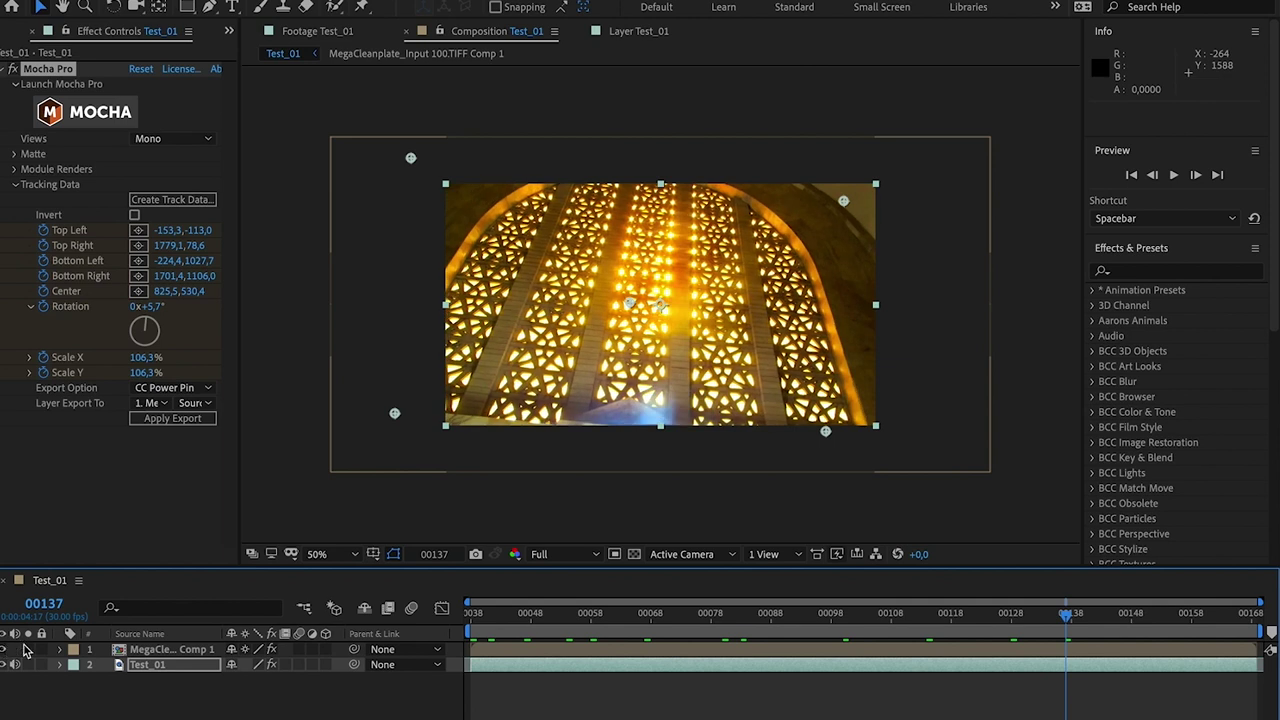
pyautogui.click(474, 614)
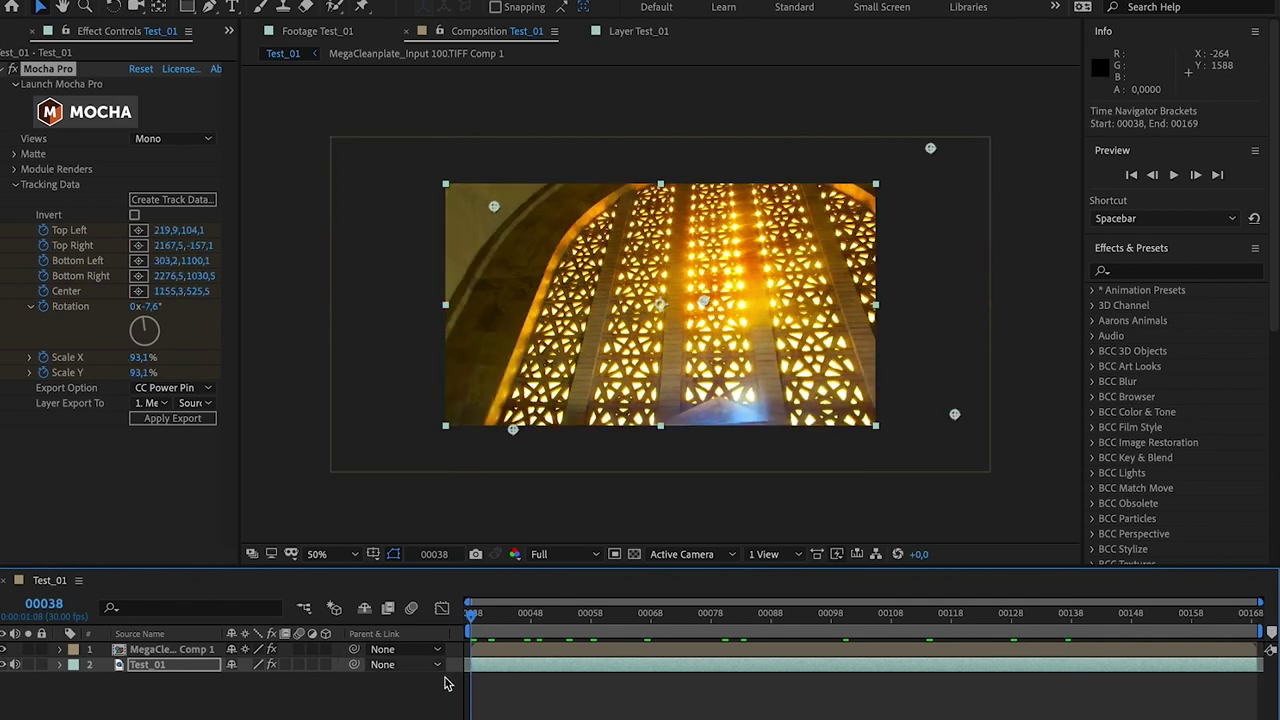
# Step: Open the MegaCleanplate_Input 100.TIFF Comp 1 precomp and scrub through its timeline back to frame 0
pyautogui.click(593, 650)
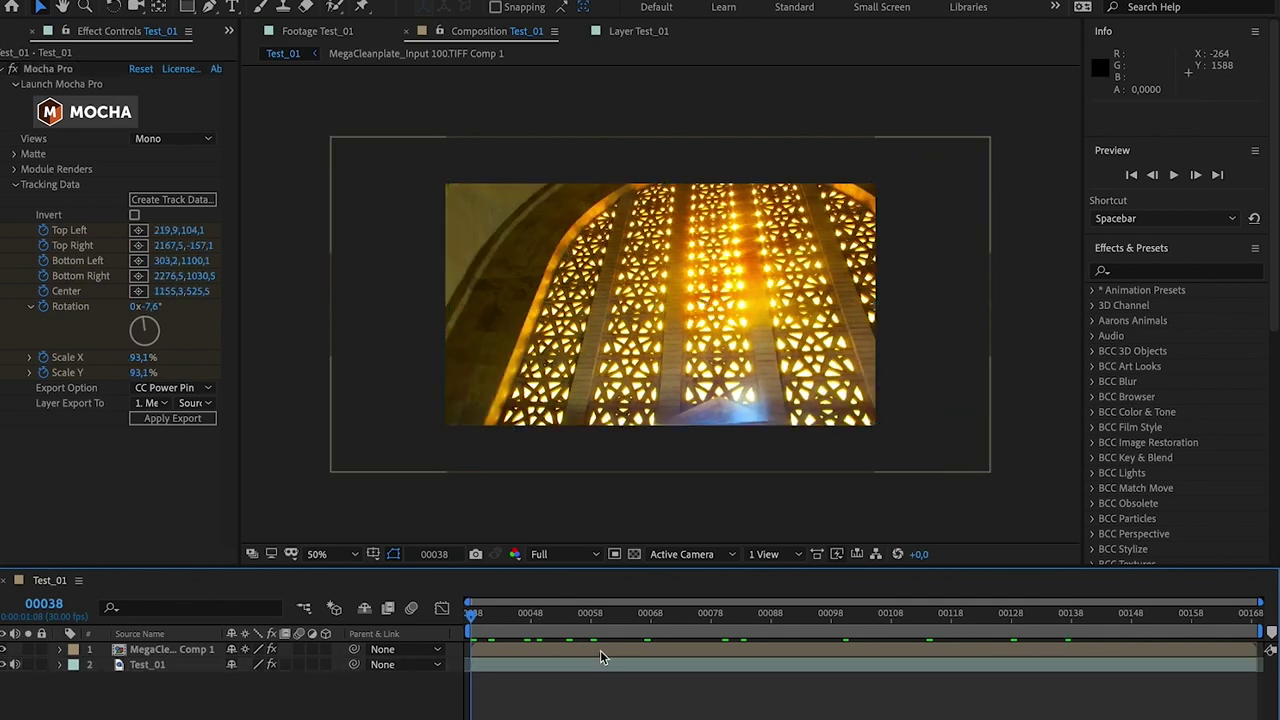
pyautogui.doubleClick(604, 651)
pyautogui.click(717, 612)
pyautogui.moveTo(829, 610); pyautogui.dragTo(340, 597)
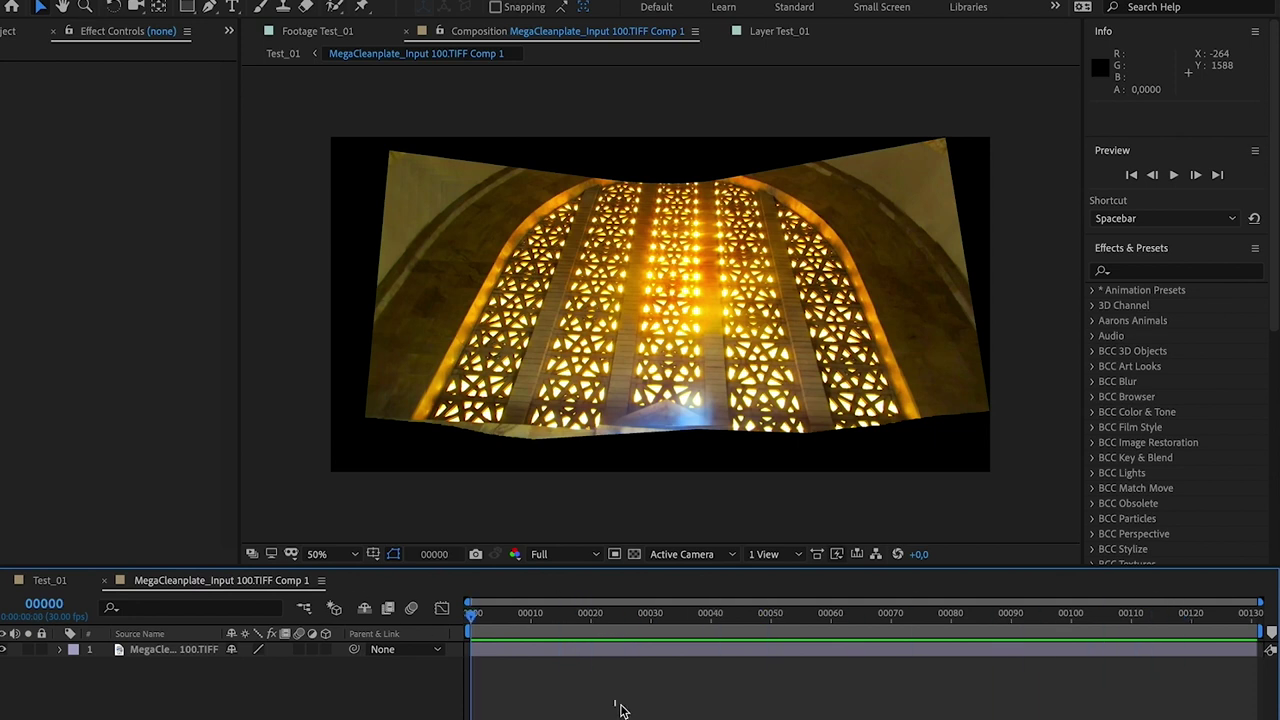
# Step: Add the MochaLogo composition above the cleanplate TIFF, start it at frame 0, and preview it
pyautogui.click(18, 36)
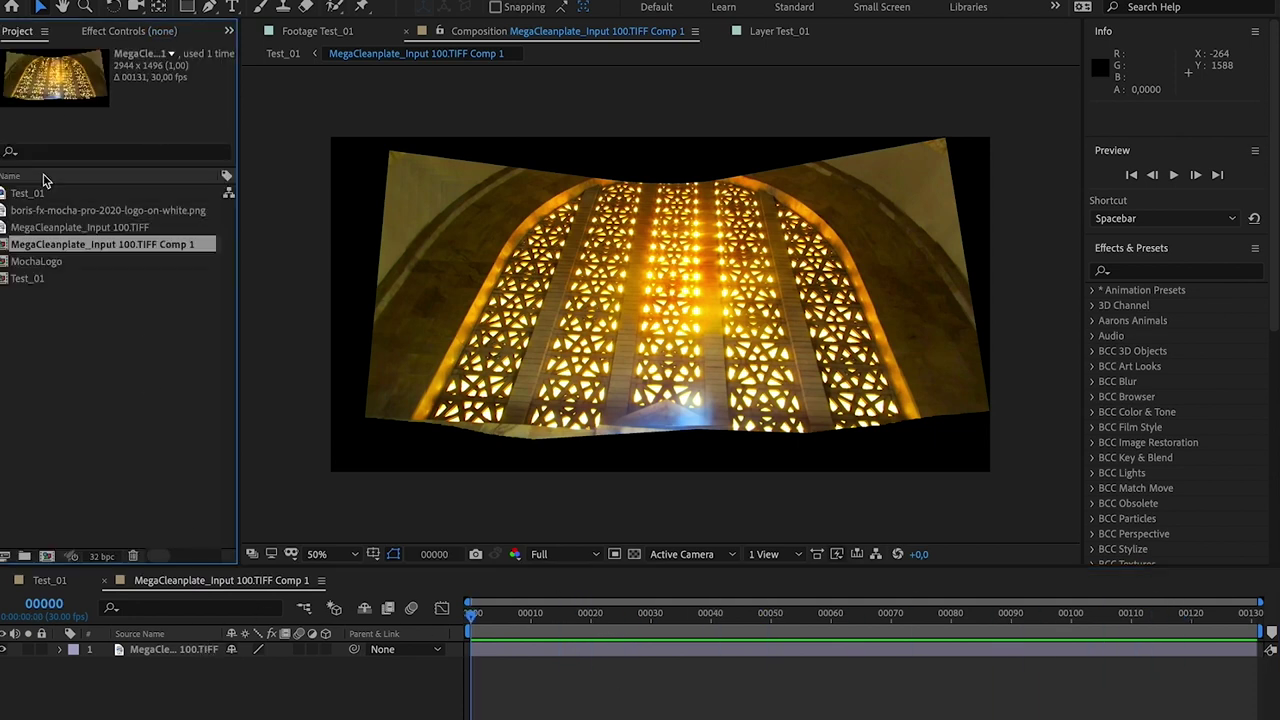
pyautogui.moveTo(50, 268); pyautogui.dragTo(520, 648)
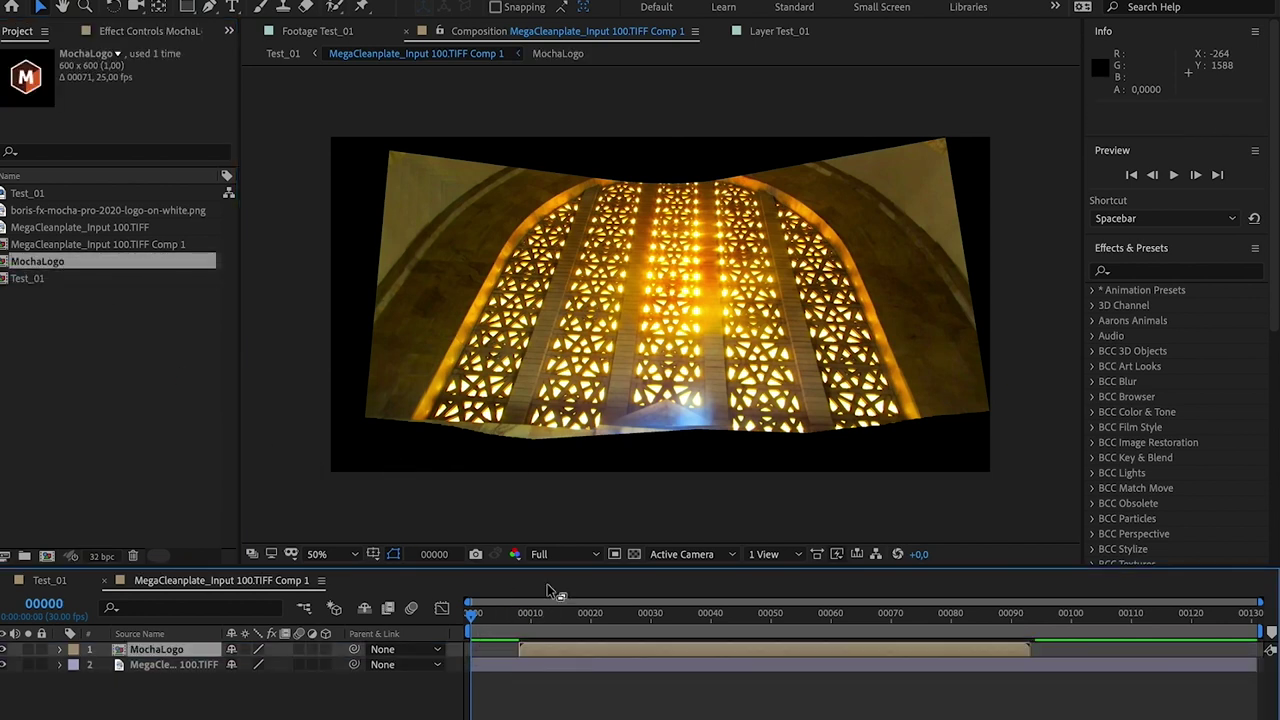
pyautogui.doubleClick(549, 648)
pyautogui.click(347, 580)
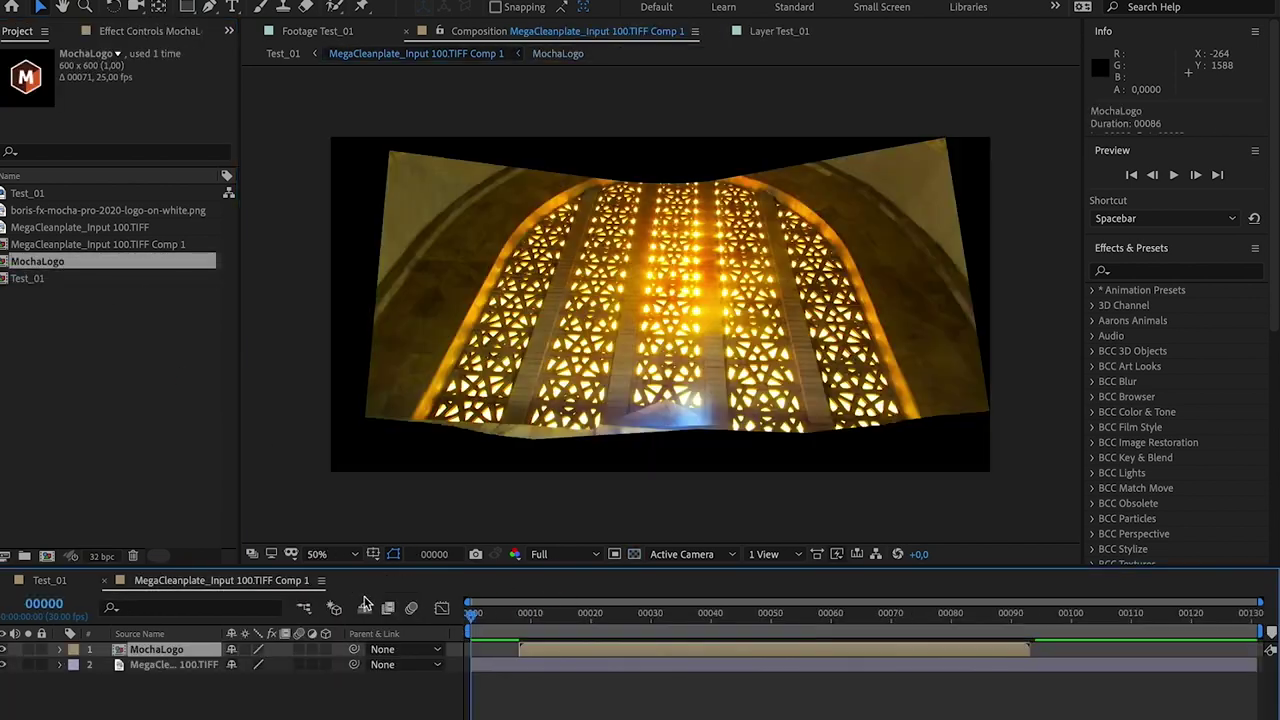
pyautogui.moveTo(535, 657); pyautogui.dragTo(485, 657)
pyautogui.press('space')
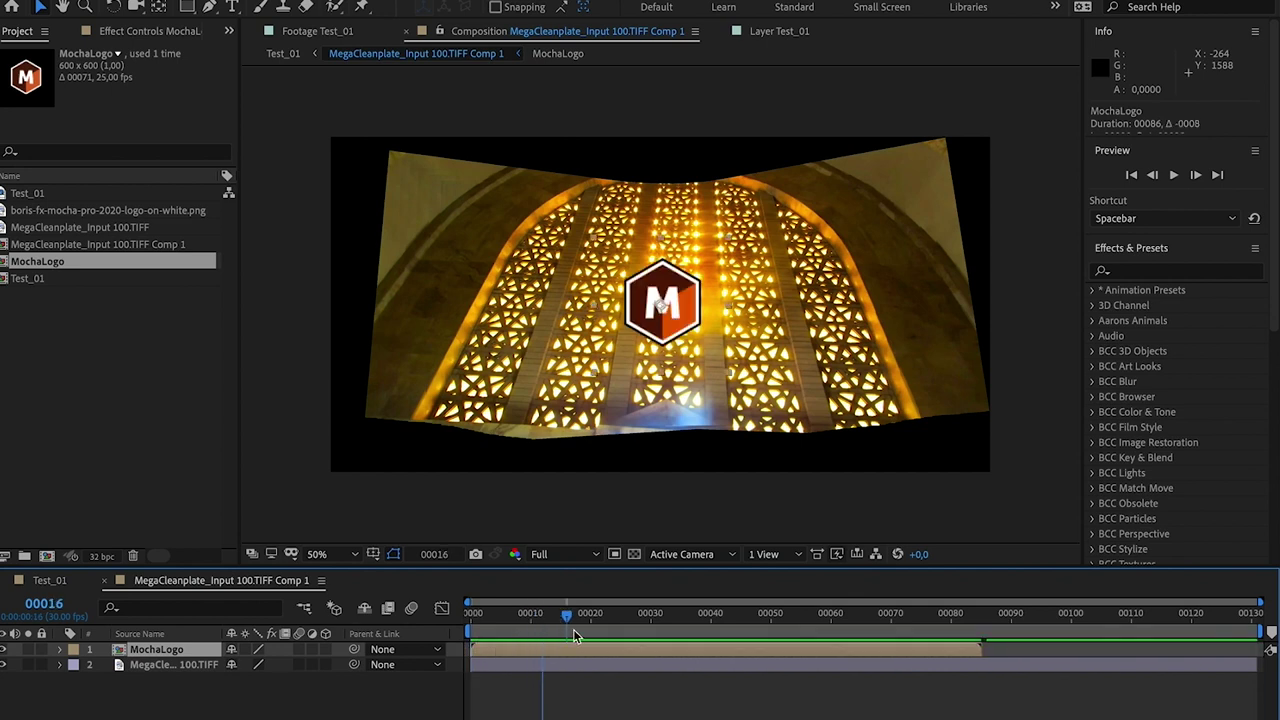
# Step: Make MochaLogo a 3D layer with orientation 340°, 354°, 358° above the hidden TIFF, and return to Test_01 at frame 38
pyautogui.press('r')
pyautogui.click(325, 649)
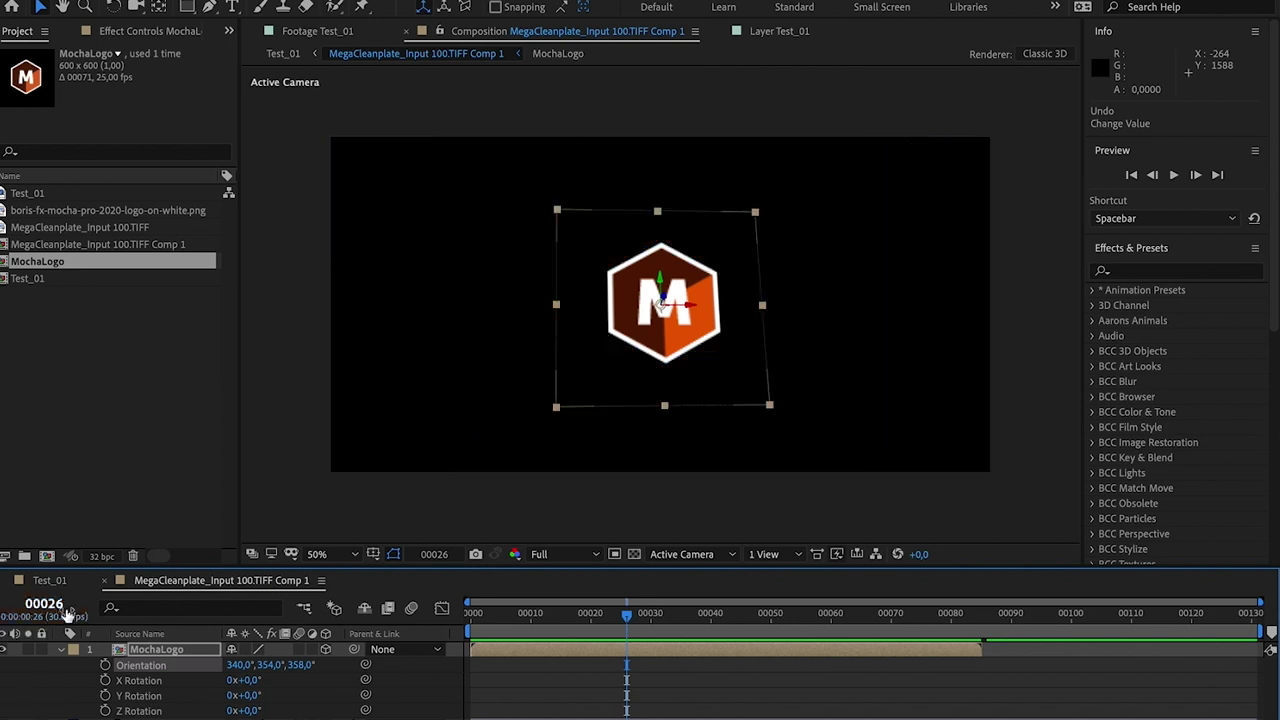
pyautogui.click(49, 580)
pyautogui.moveTo(645, 632); pyautogui.dragTo(447, 633)
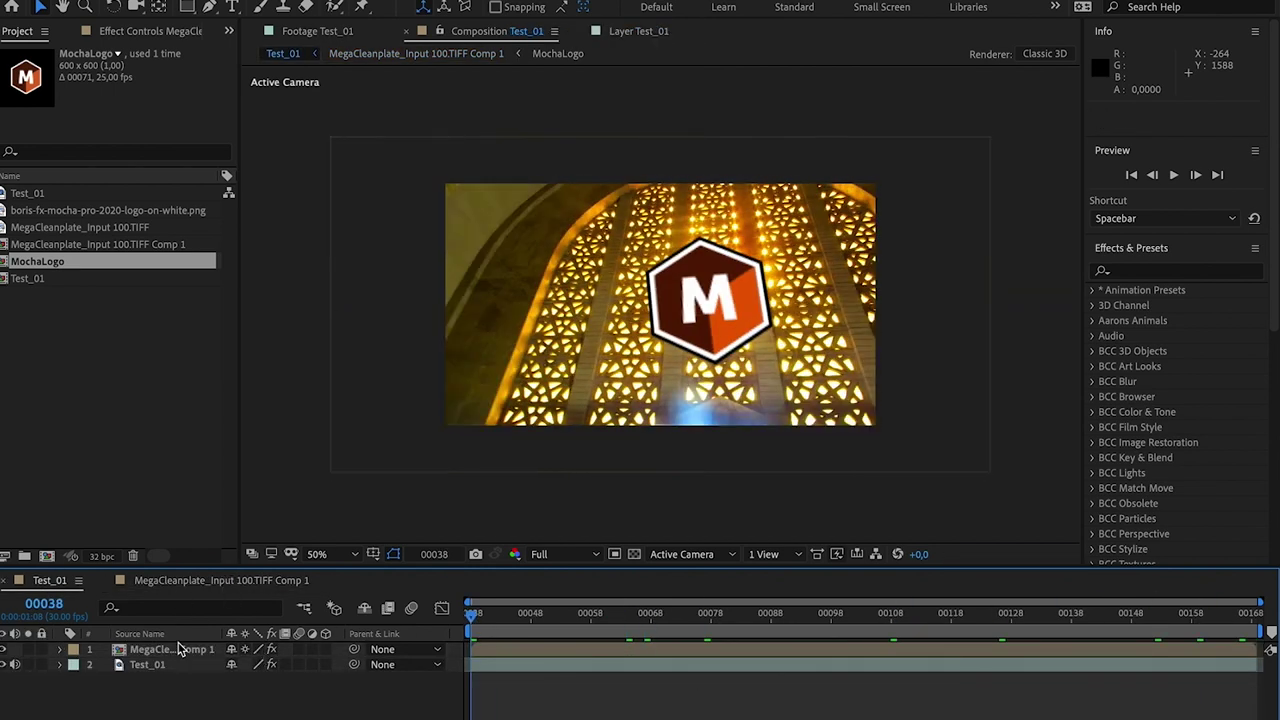
# Step: Set the mega cleanplate precomp's blending mode to Overlay in Test_01 and scrub through the clip
pyautogui.click(178, 649)
pyautogui.press('F4')
pyautogui.click(287, 649)
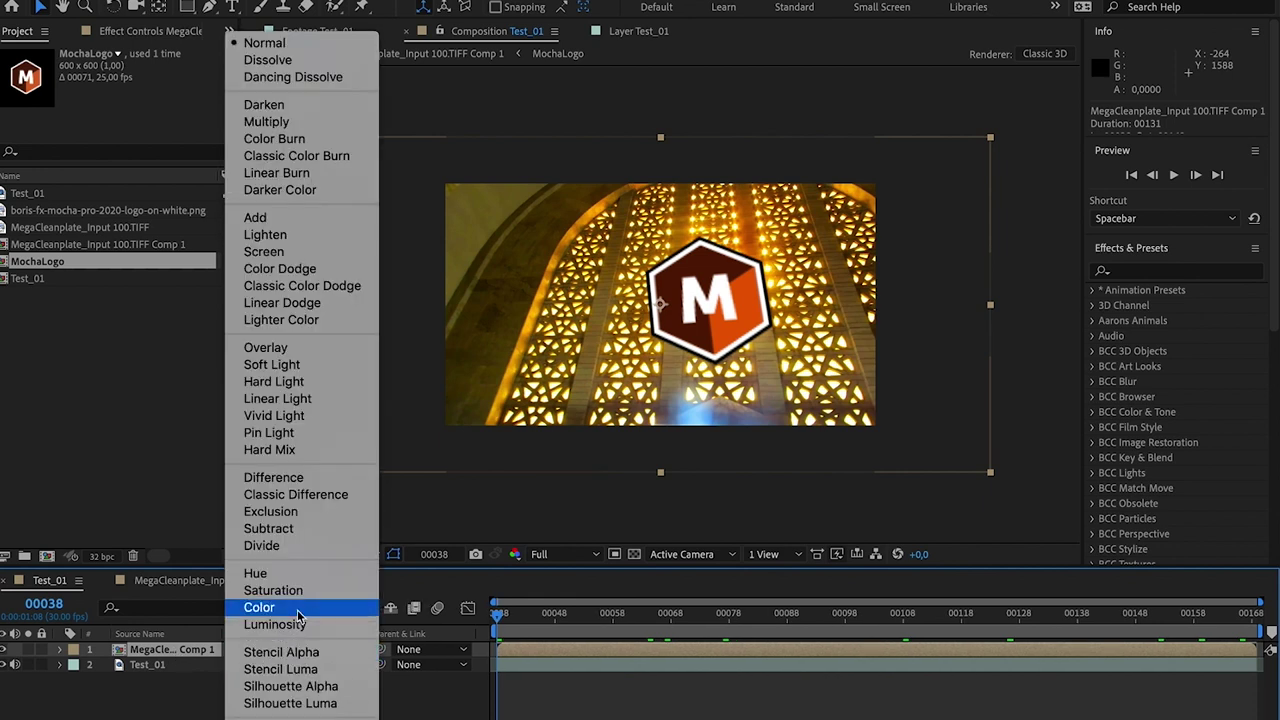
pyautogui.click(291, 348)
pyautogui.moveTo(497, 614); pyautogui.dragTo(798, 617)
# Step: Shift the MochaLogo layer 22 frames later inside the precomp and return to Test_01
pyautogui.doubleClick(660, 649)
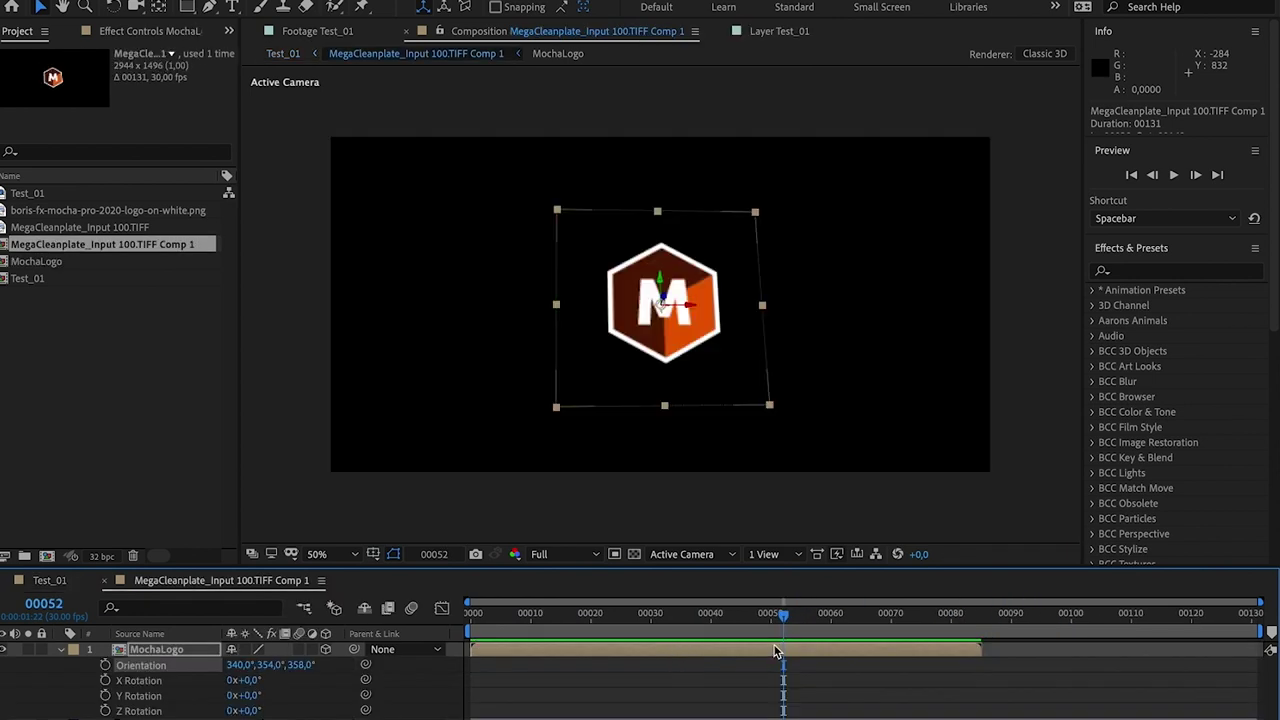
pyautogui.click(887, 653)
pyautogui.moveTo(887, 651); pyautogui.dragTo(1019, 655)
pyautogui.moveTo(795, 616); pyautogui.dragTo(772, 622)
pyautogui.click(56, 581)
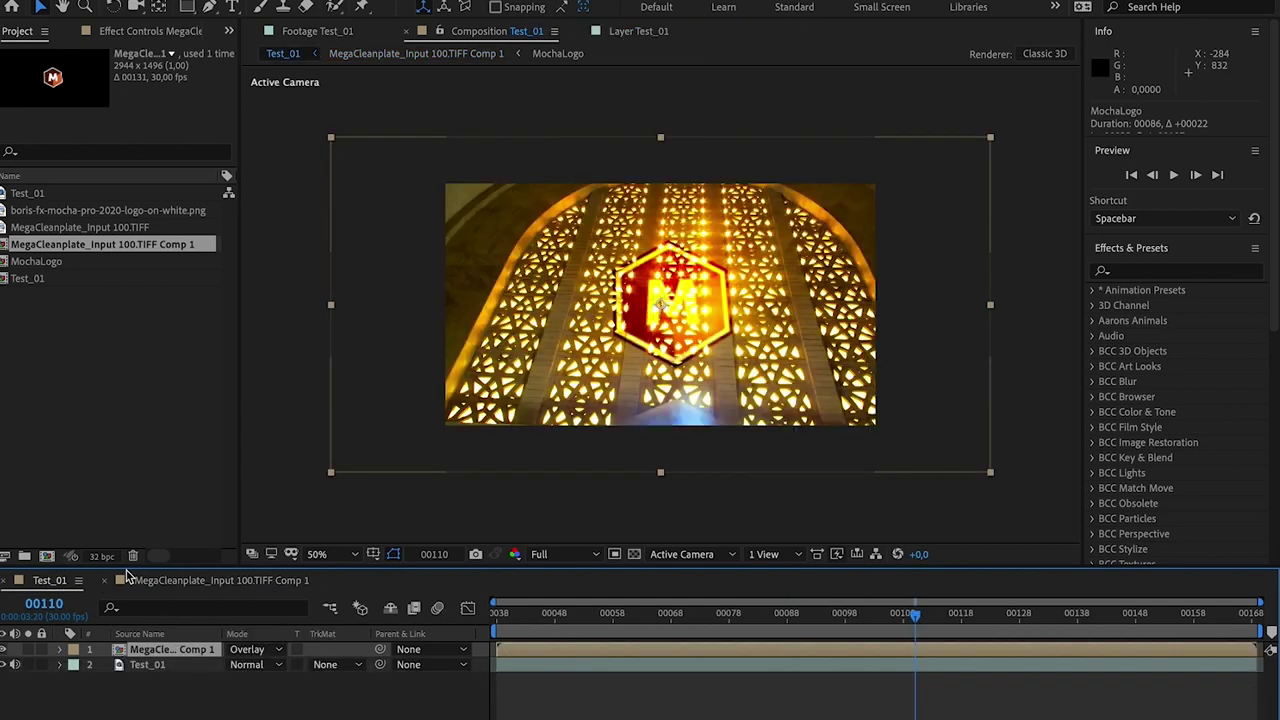
# Step: Scrub through Test_01 and the cleanplate precomp to compare the moving overlay with the static logo
pyautogui.moveTo(877, 637); pyautogui.dragTo(719, 629)
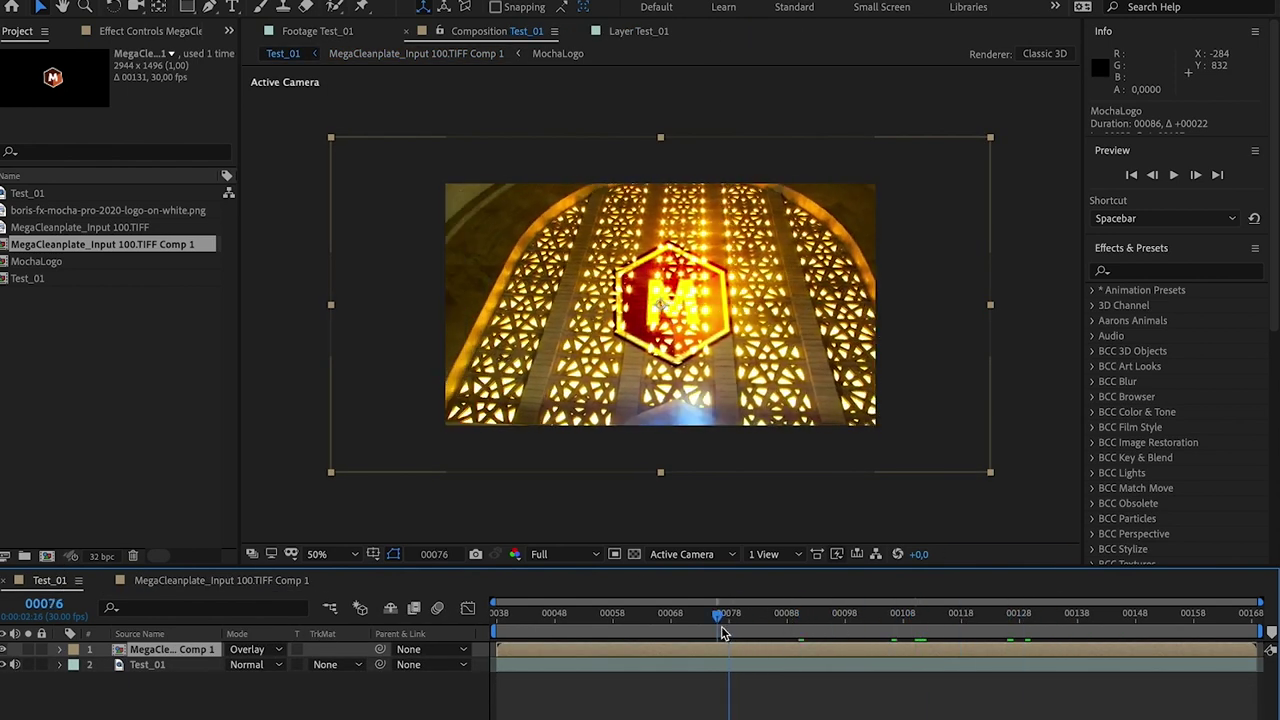
pyautogui.click(766, 688)
pyautogui.click(265, 586)
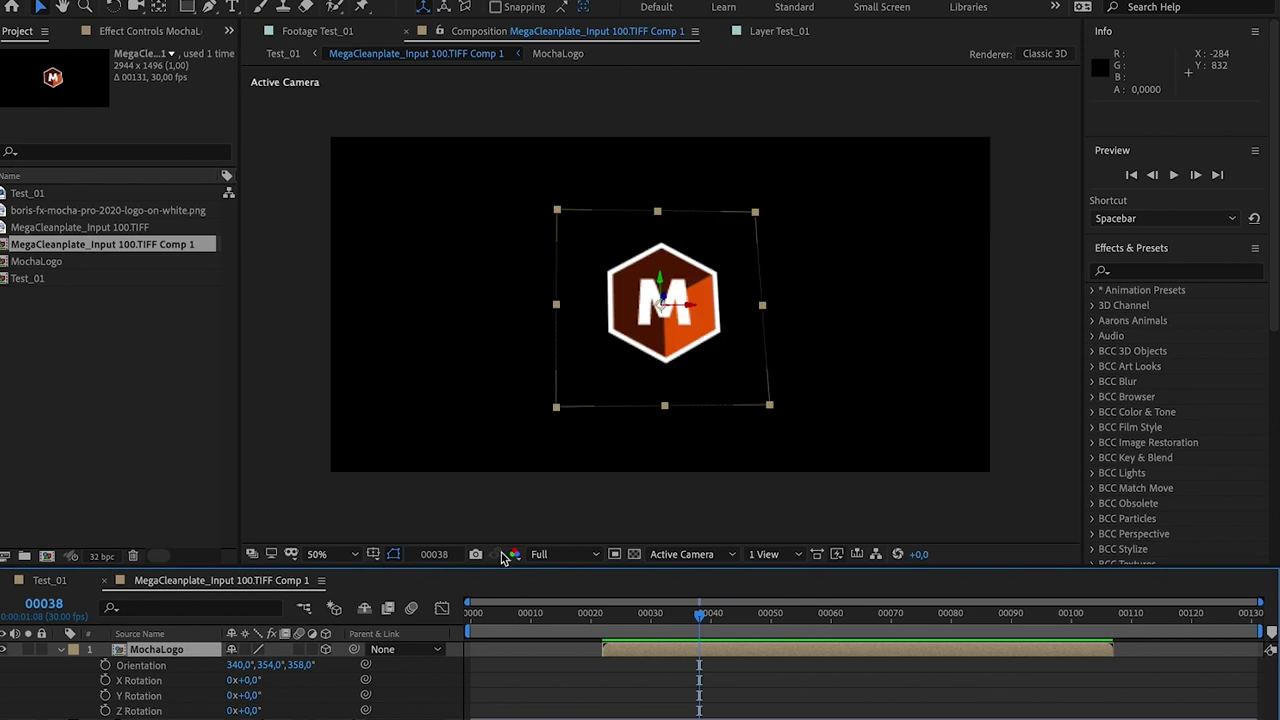
pyautogui.moveTo(625, 604); pyautogui.dragTo(951, 612)
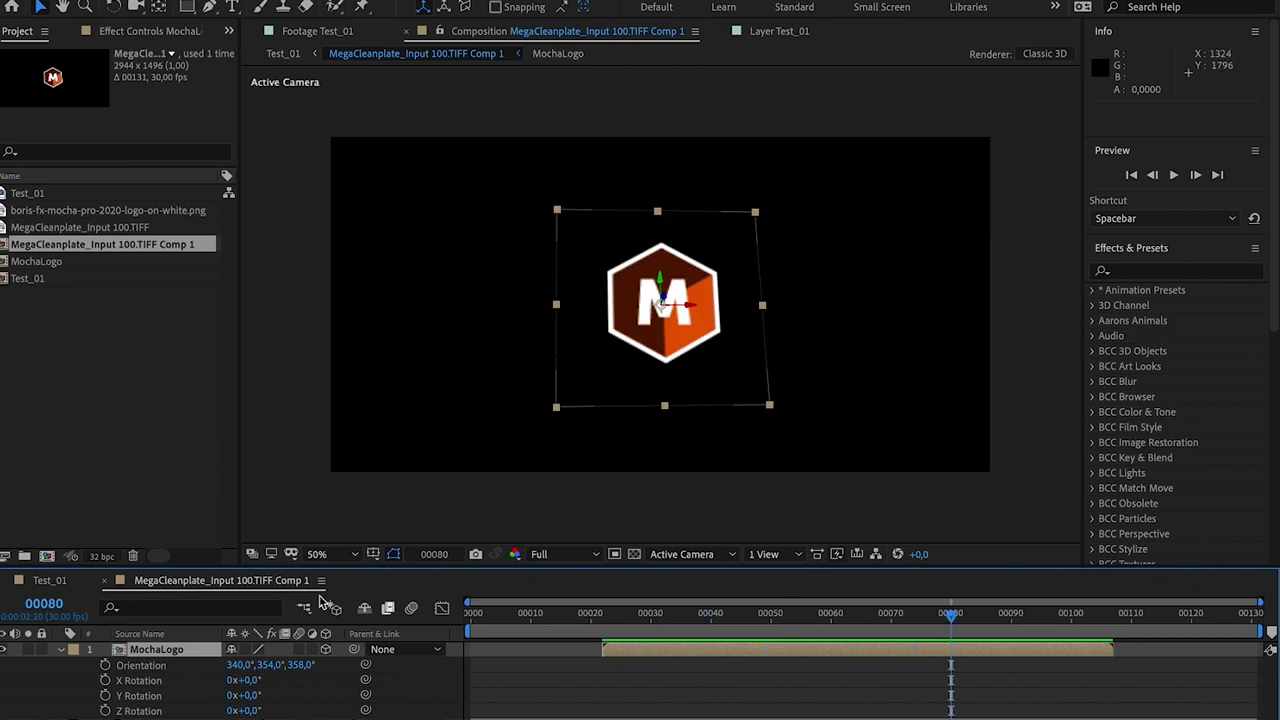
pyautogui.click(50, 581)
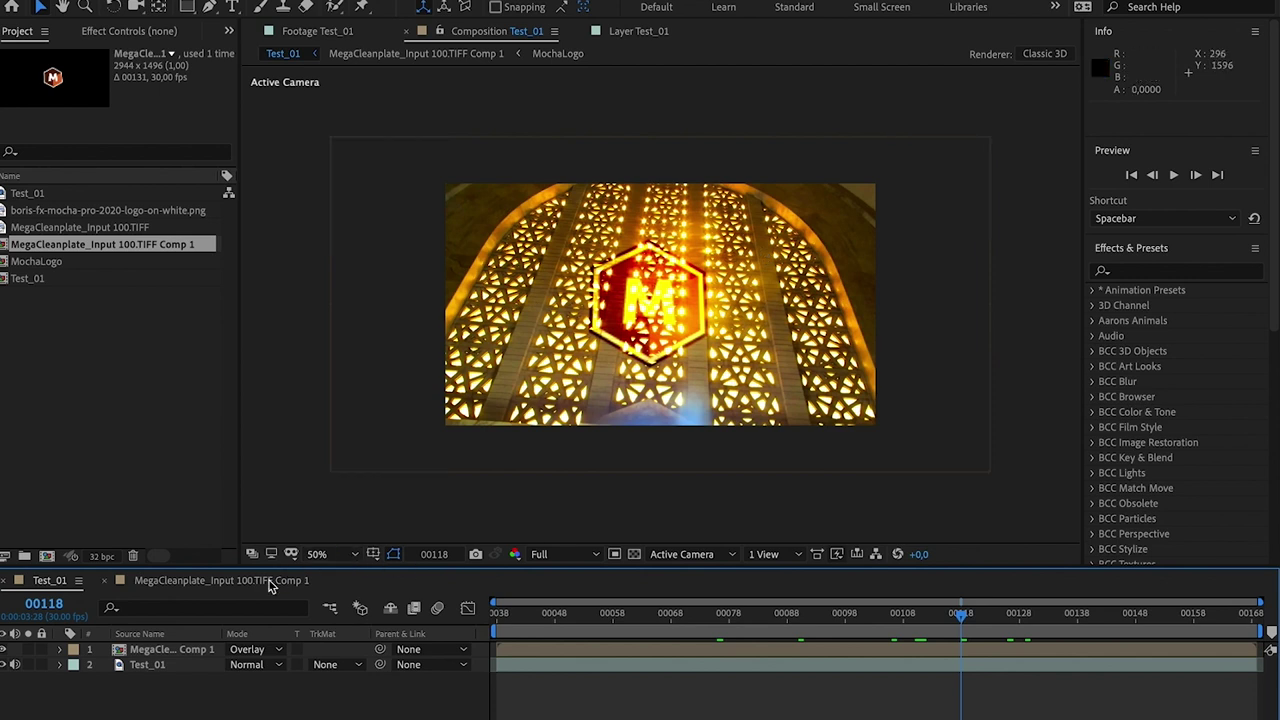
# Step: Hide MochaLogo in the cleanplate precomp and show the MegaCleanplate_Input 100.TIFF layer
pyautogui.click(222, 581)
pyautogui.click(61, 650)
pyautogui.click(61, 665)
pyautogui.click(4, 649)
pyautogui.click(6, 665)
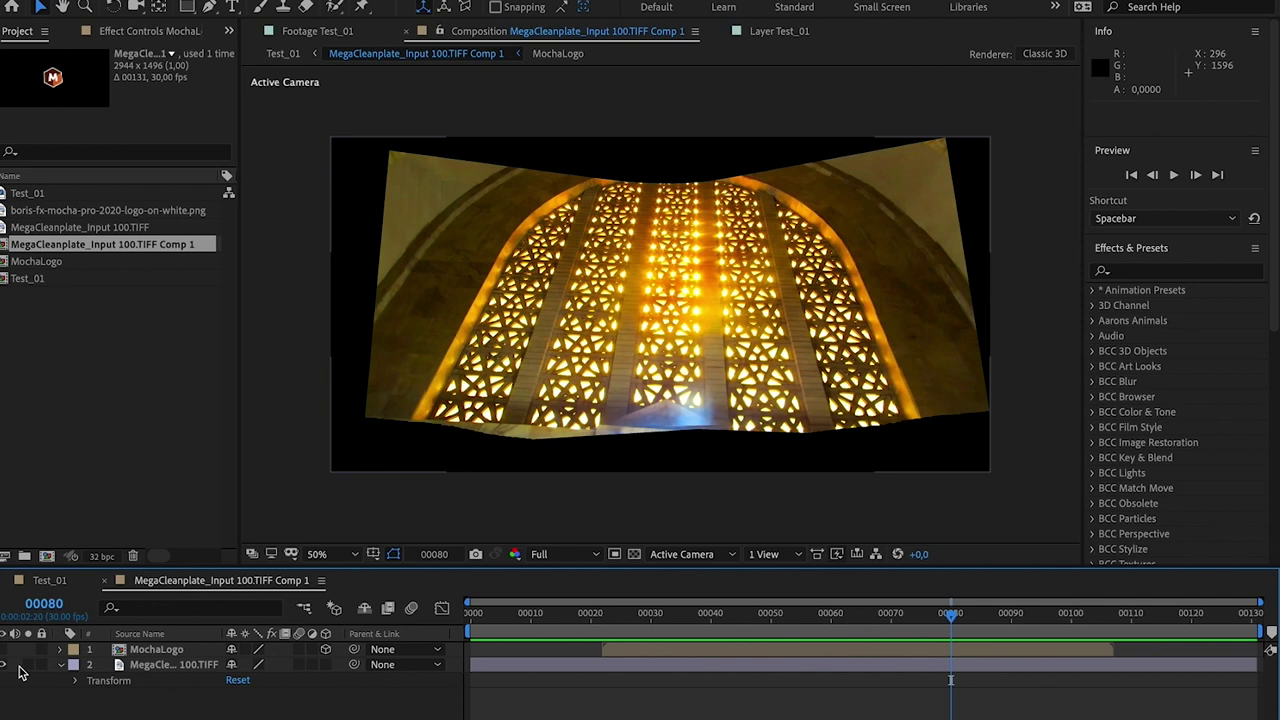
# Step: Activate the Clone Stamp tool and open the cleanplate TIFF for painting in its layer view at frame 0
pyautogui.click(122, 665)
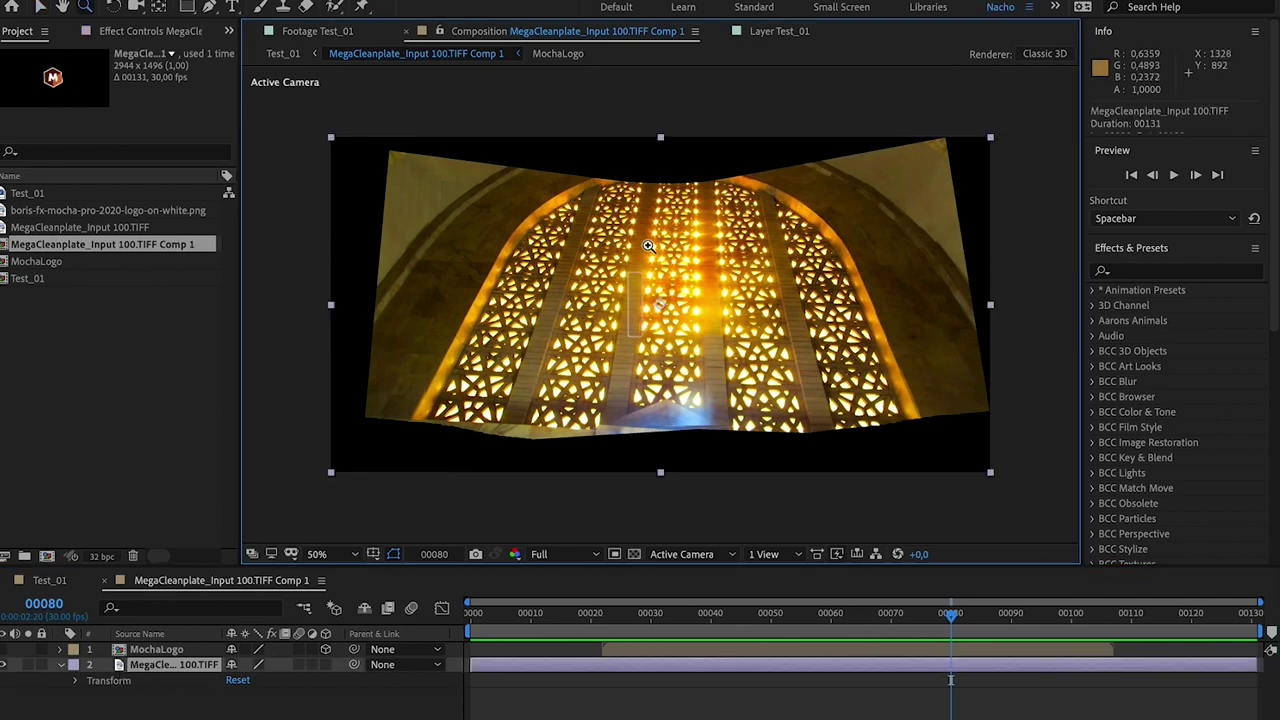
pyautogui.scroll(1, 630, 333)
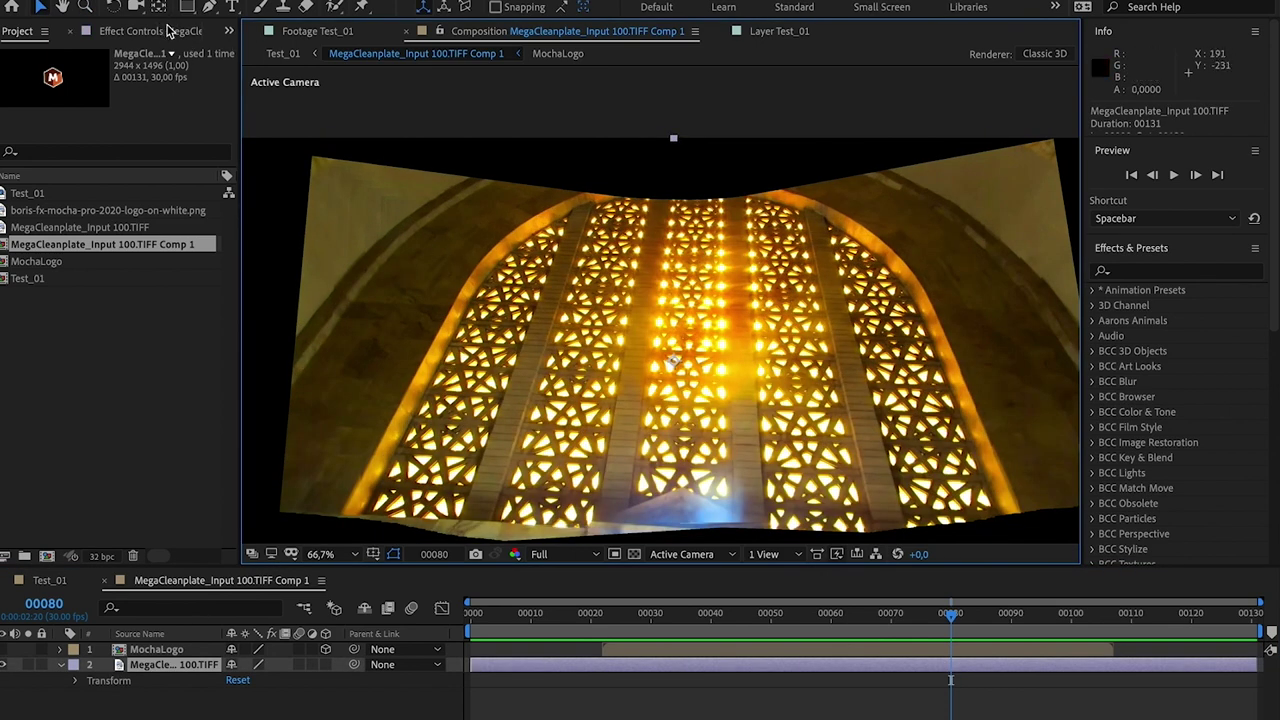
pyautogui.click(282, 7)
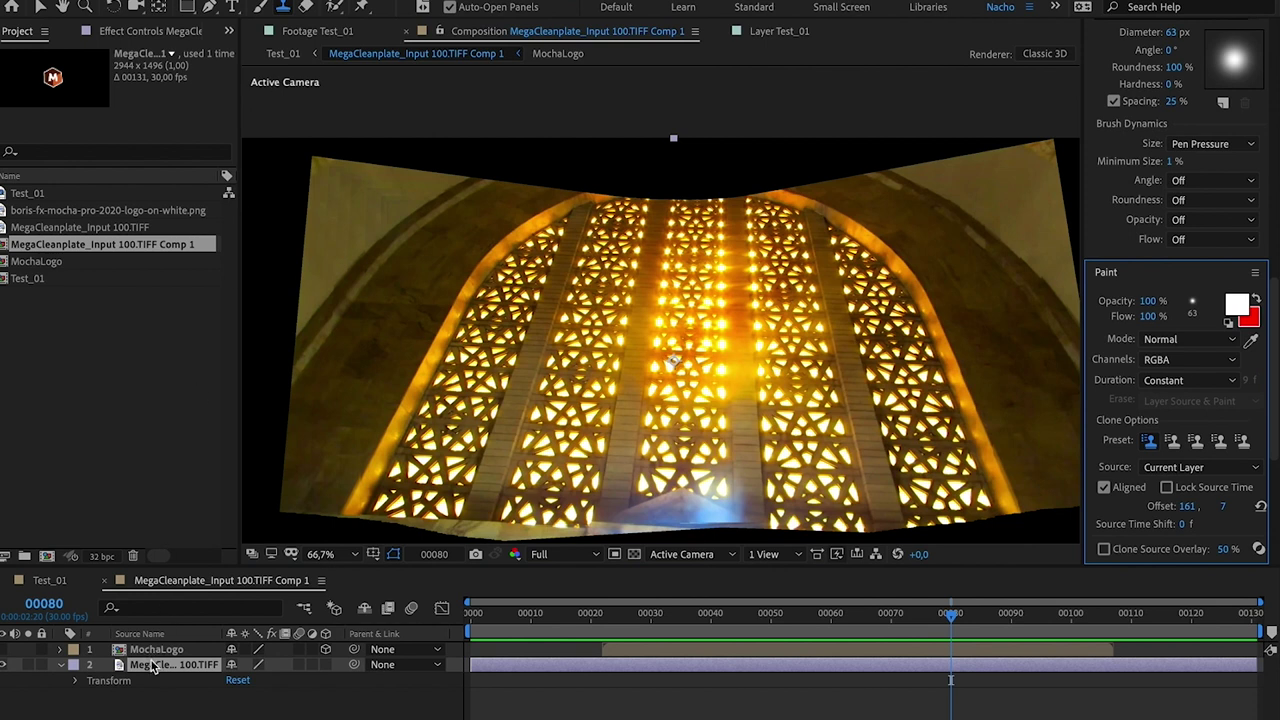
pyautogui.moveTo(498, 619); pyautogui.dragTo(368, 633)
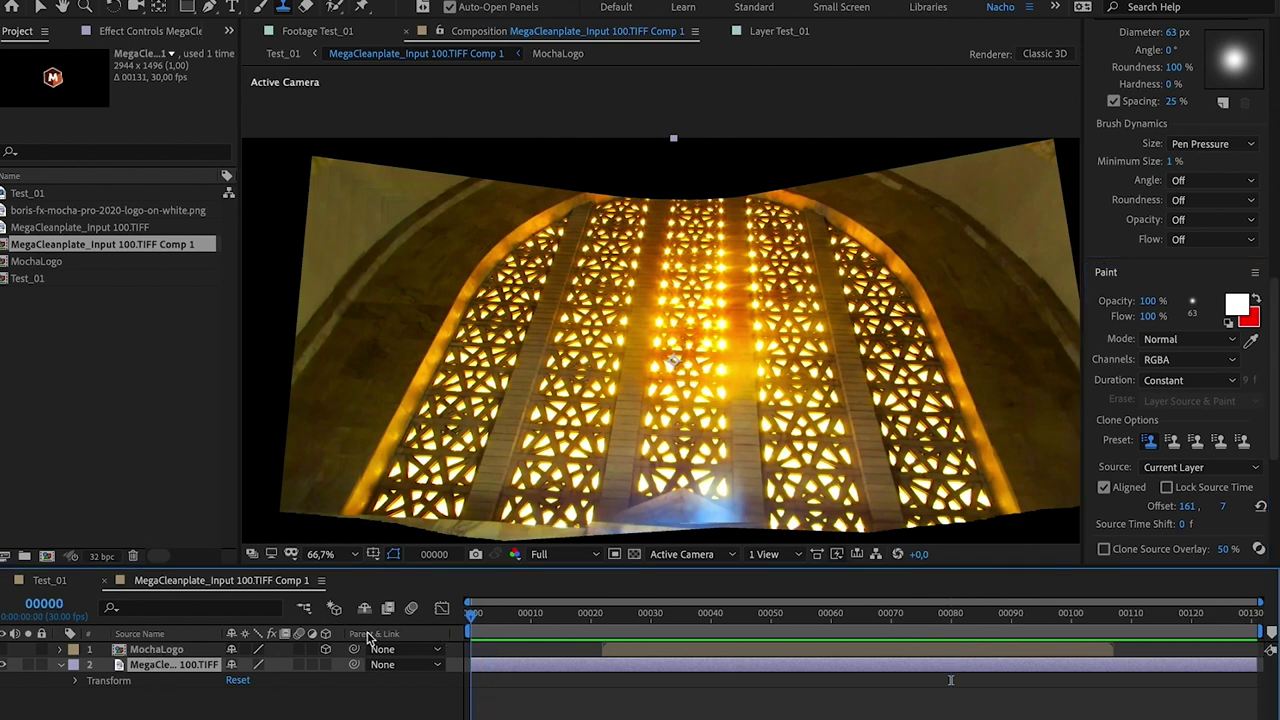
pyautogui.doubleClick(146, 666)
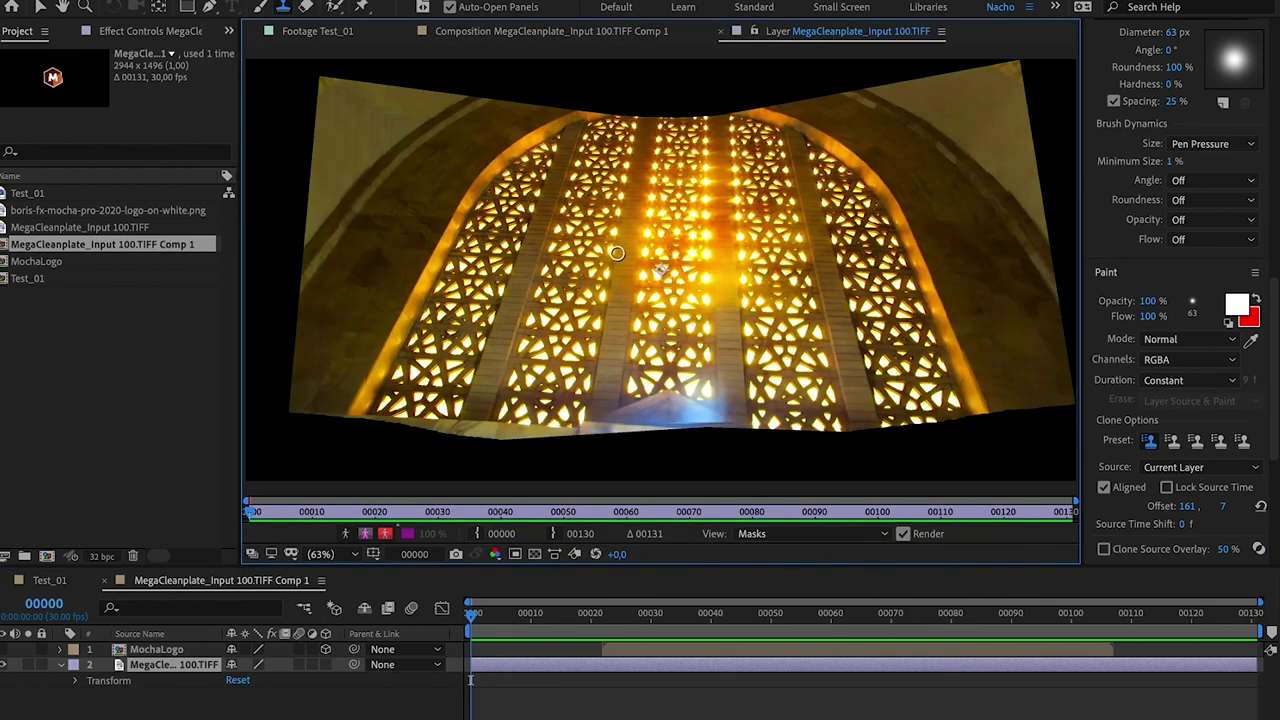
pyautogui.scroll(3, 628, 249)
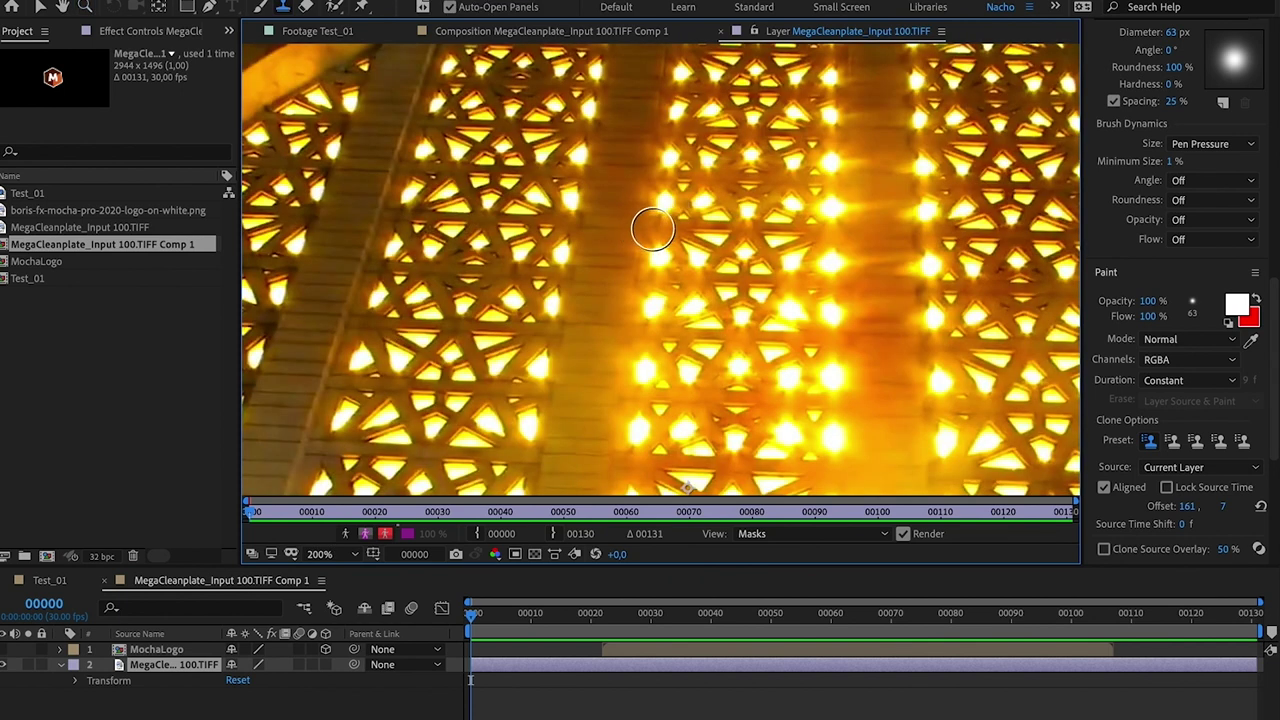
# Step: Clone the central lattice pattern over the upper part of the pillar on its left side
pyautogui.press('space')
pyautogui.moveTo(650, 219)
pyautogui.mouseDown()
pyautogui.moveTo(640, 249)
pyautogui.moveTo(616, 209)
pyautogui.mouseUp()
pyautogui.moveTo(614, 209); pyautogui.dragTo(654, 250)
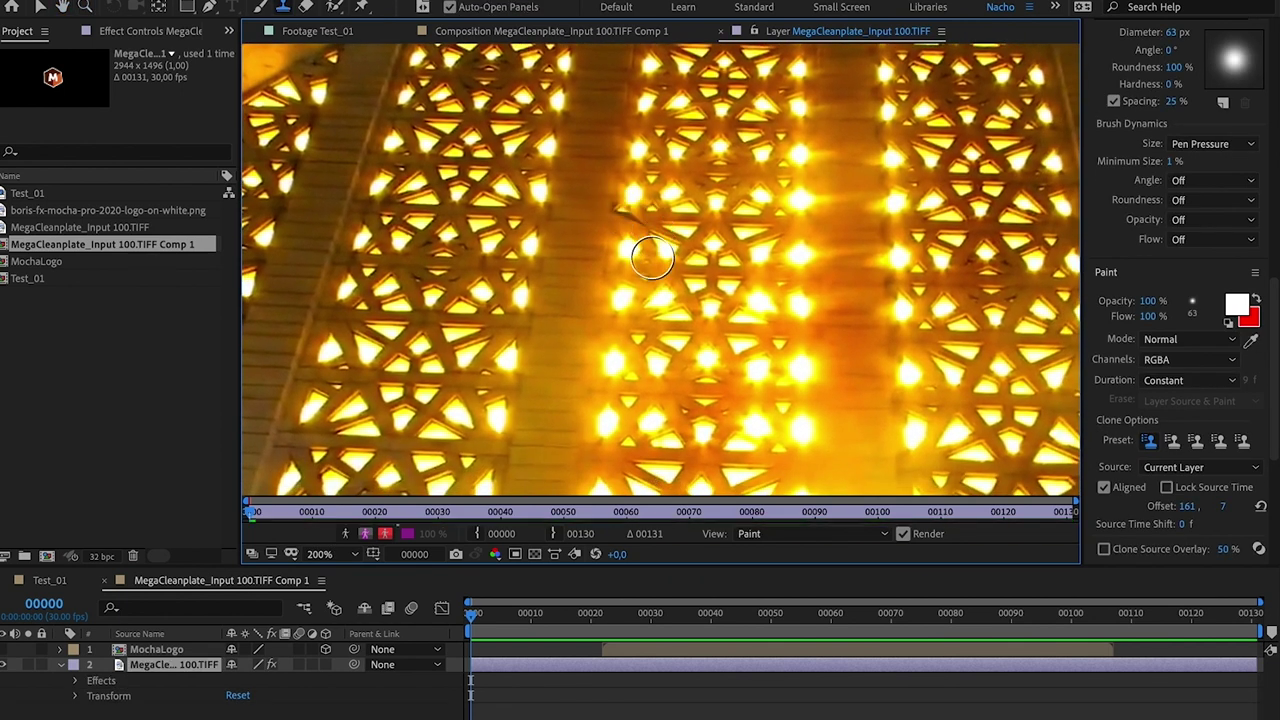
pyautogui.keyDown('alt'); pyautogui.click(710, 309); pyautogui.keyUp('alt')
pyautogui.moveTo(565, 290)
pyautogui.mouseDown()
pyautogui.moveTo(534, 300)
pyautogui.moveTo(593, 274)
pyautogui.moveTo(584, 248)
pyautogui.moveTo(620, 157)
pyautogui.moveTo(600, 117)
pyautogui.moveTo(619, 137)
pyautogui.moveTo(576, 268)
pyautogui.moveTo(610, 295)
pyautogui.moveTo(611, 262)
pyautogui.moveTo(582, 319)
pyautogui.moveTo(532, 316)
pyautogui.moveTo(560, 369)
pyautogui.moveTo(526, 374)
pyautogui.moveTo(595, 391)
pyautogui.moveTo(519, 390)
pyautogui.mouseUp()
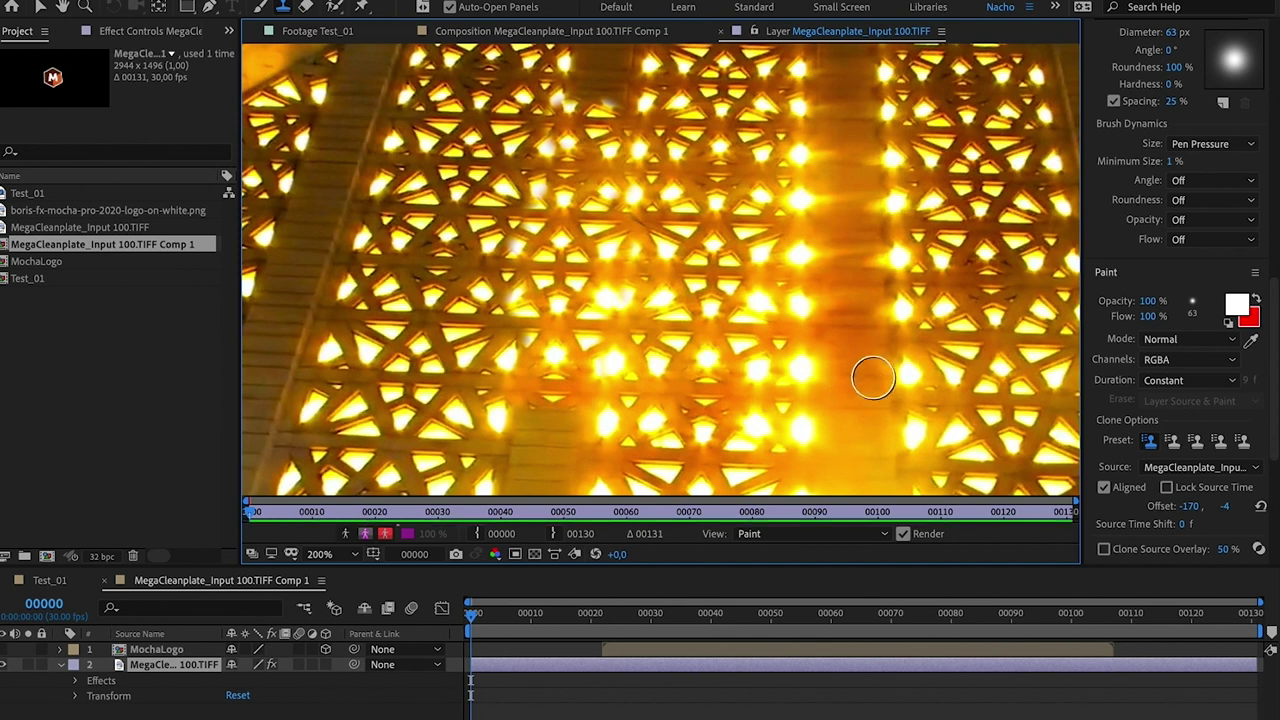
# Step: Clone the central lattice pattern over the upper part of the pillar on its right side
pyautogui.keyDown('alt'); pyautogui.click(809, 386); pyautogui.keyUp('alt')
pyautogui.keyDown('alt'); pyautogui.click(706, 357); pyautogui.keyUp('alt')
pyautogui.moveTo(855, 350)
pyautogui.mouseDown()
pyautogui.moveTo(814, 361)
pyautogui.moveTo(827, 379)
pyautogui.moveTo(879, 388)
pyautogui.moveTo(861, 389)
pyautogui.moveTo(783, 262)
pyautogui.moveTo(810, 218)
pyautogui.moveTo(808, 183)
pyautogui.moveTo(862, 98)
pyautogui.mouseUp()
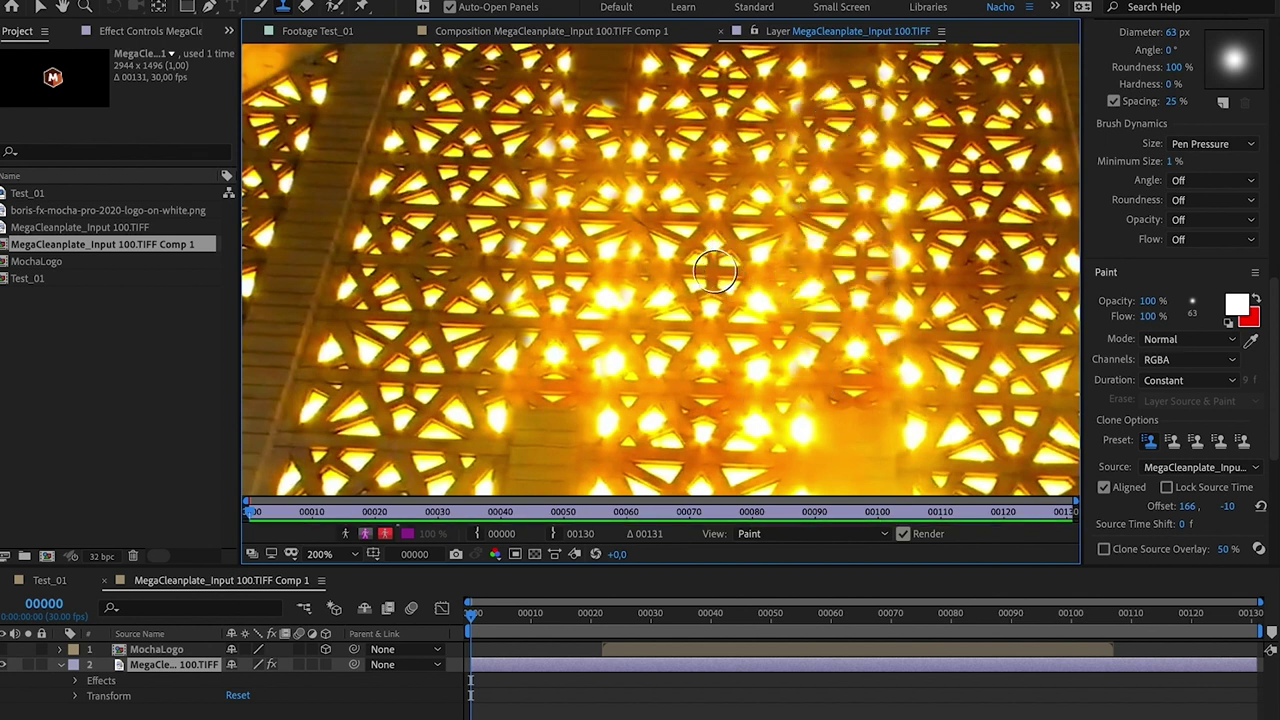
pyautogui.scroll(-1, 596, 281)
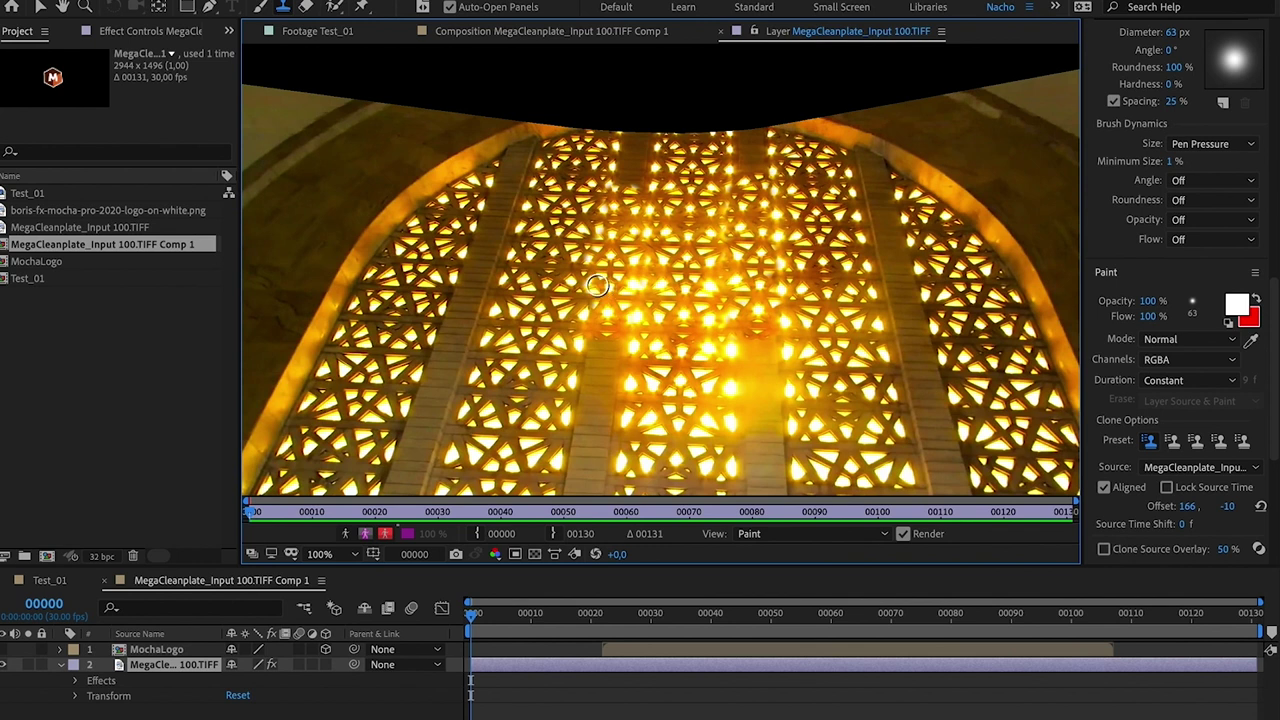
pyautogui.moveTo(597, 285); pyautogui.dragTo(614, 168)
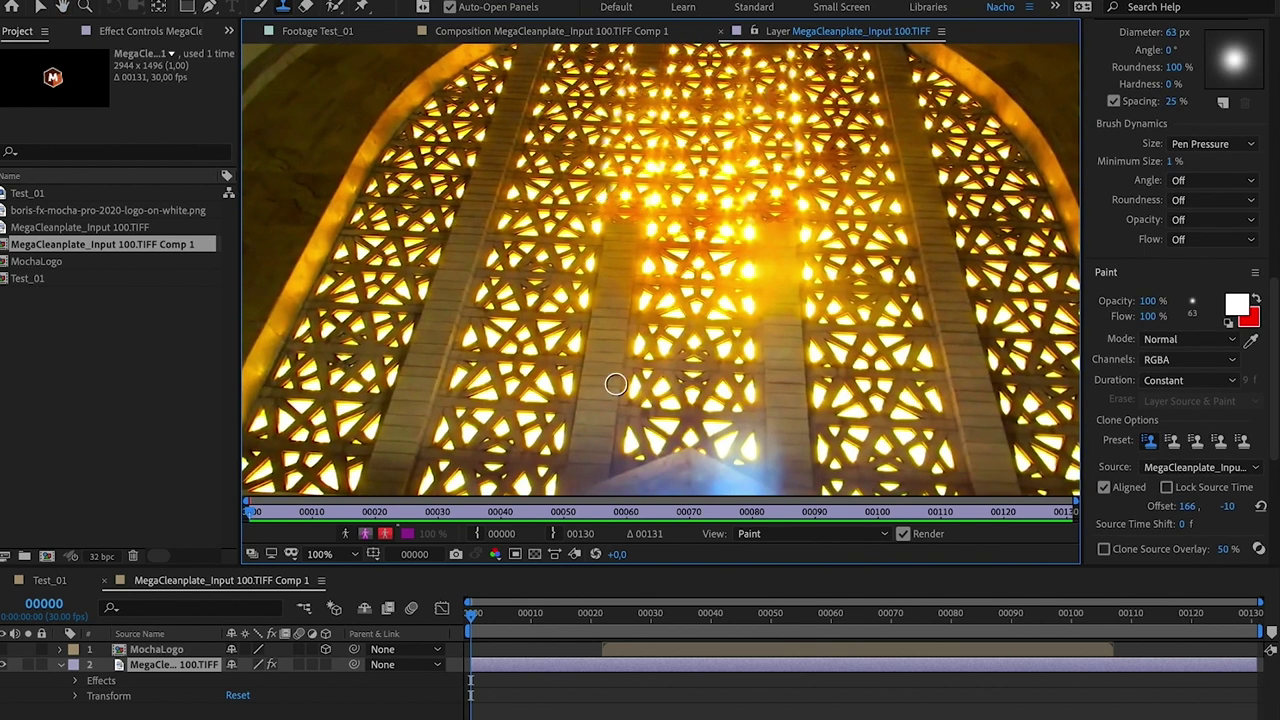
# Step: Reveal the clone strokes painted on the cleanplate TIFF and return to the Test_01 timeline
pyautogui.press('u')
pyautogui.press('u')
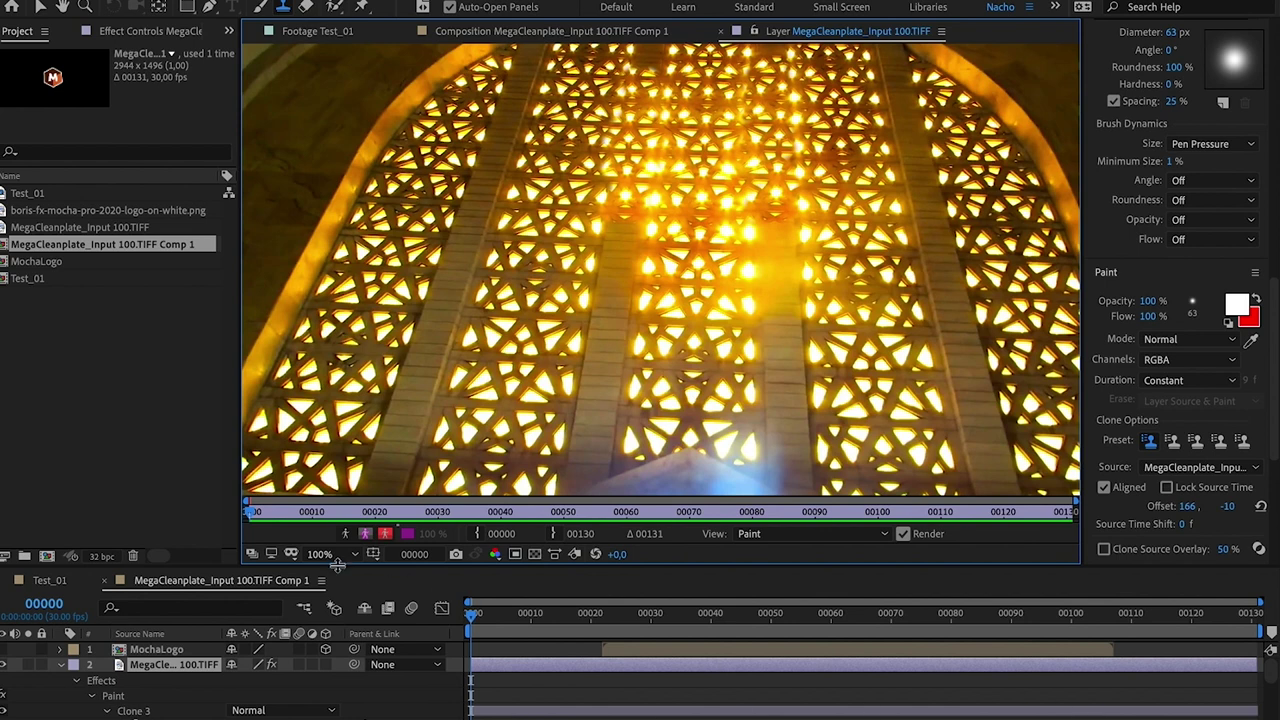
pyautogui.click(60, 582)
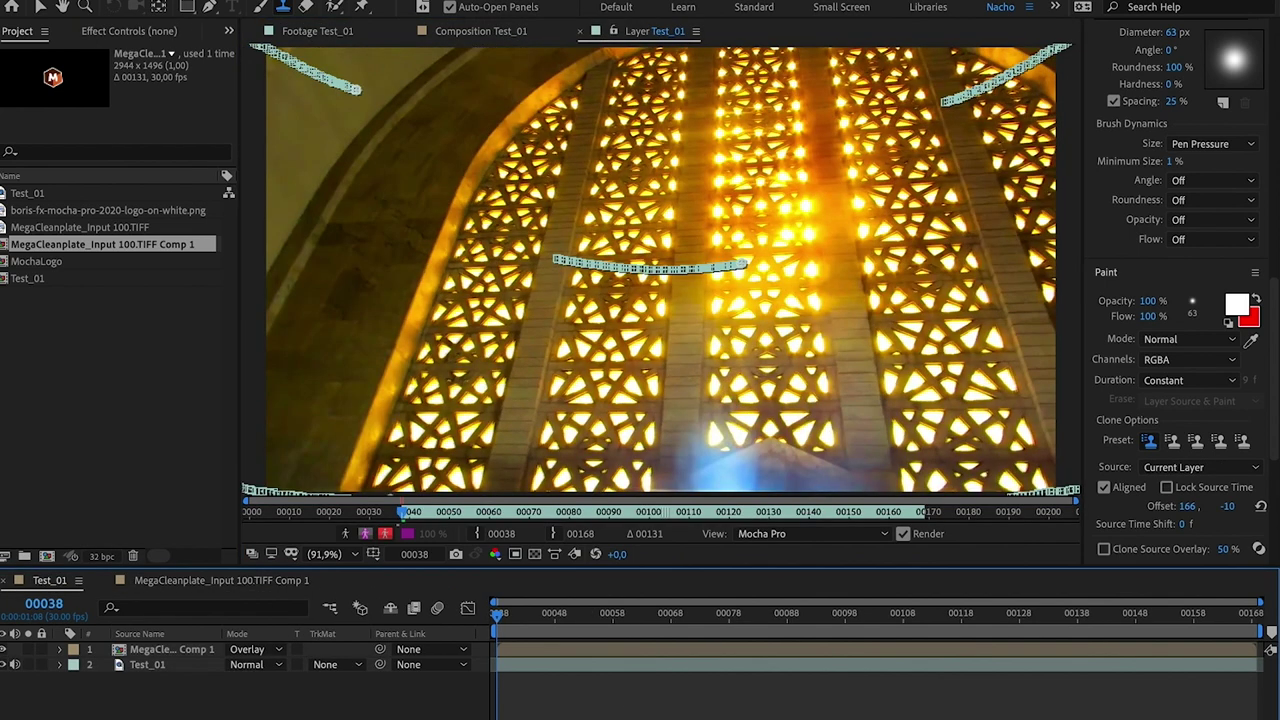
# Step: Return to the Test_01 composition view with the Selection tool active and scrub to frame 48 to check the cleanplate overlay
pyautogui.scroll(-2, 760, 378)
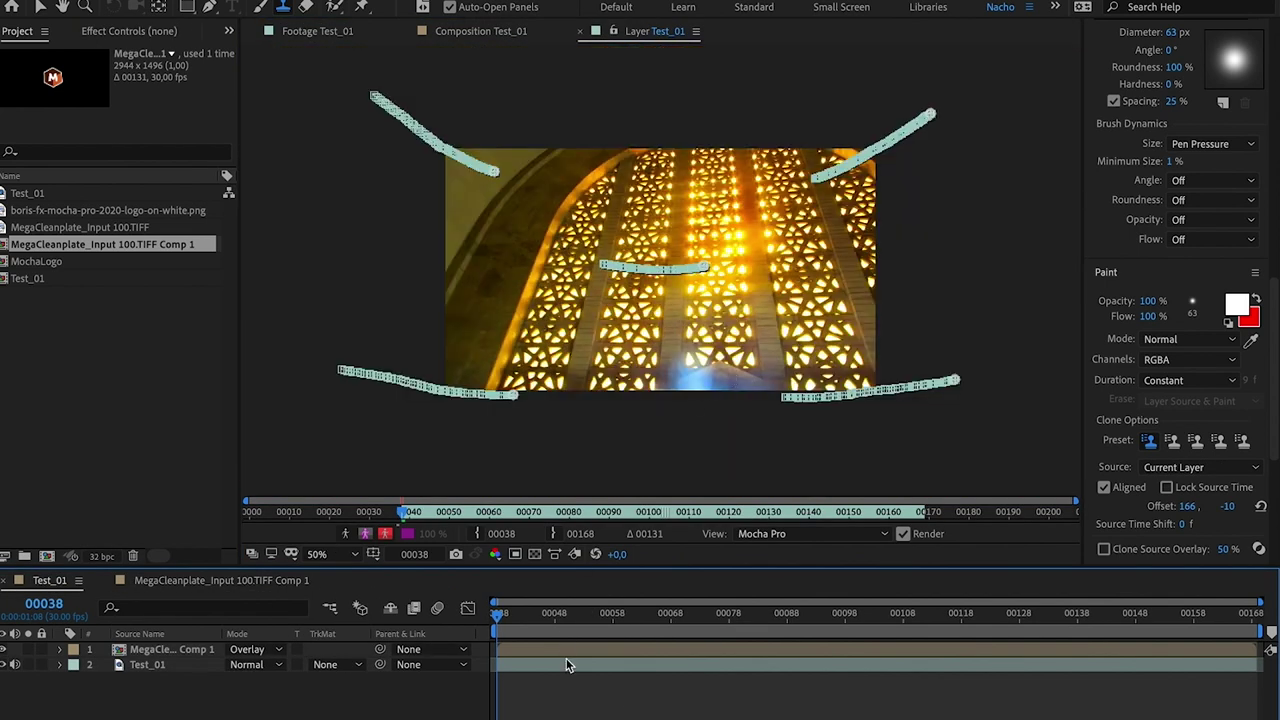
pyautogui.click(527, 646)
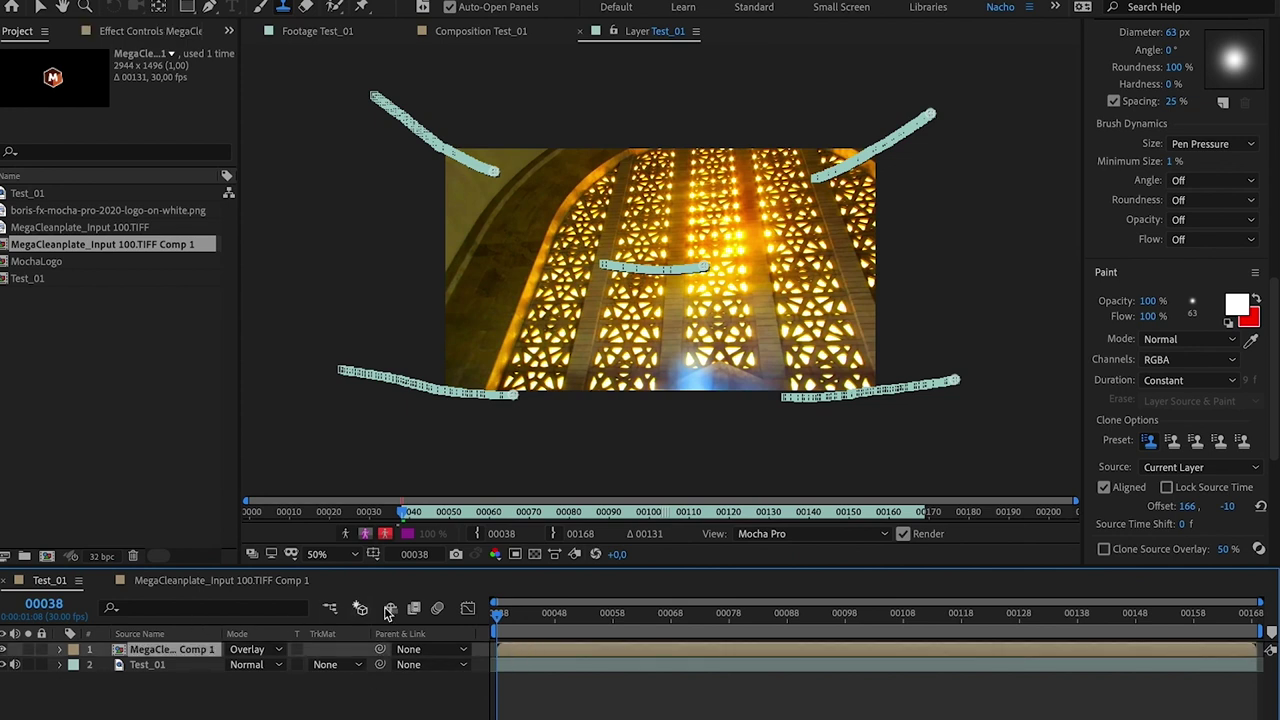
pyautogui.click(465, 31)
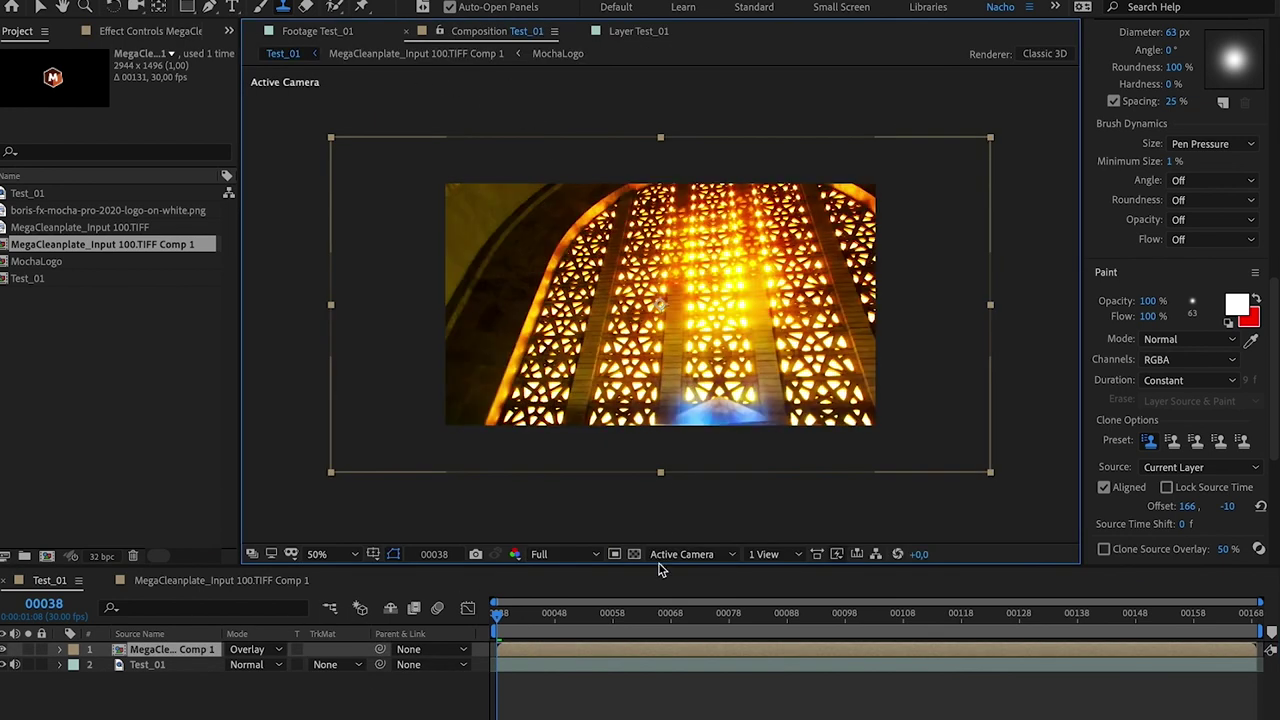
pyautogui.press('v')
pyautogui.moveTo(517, 617); pyautogui.dragTo(555, 612)
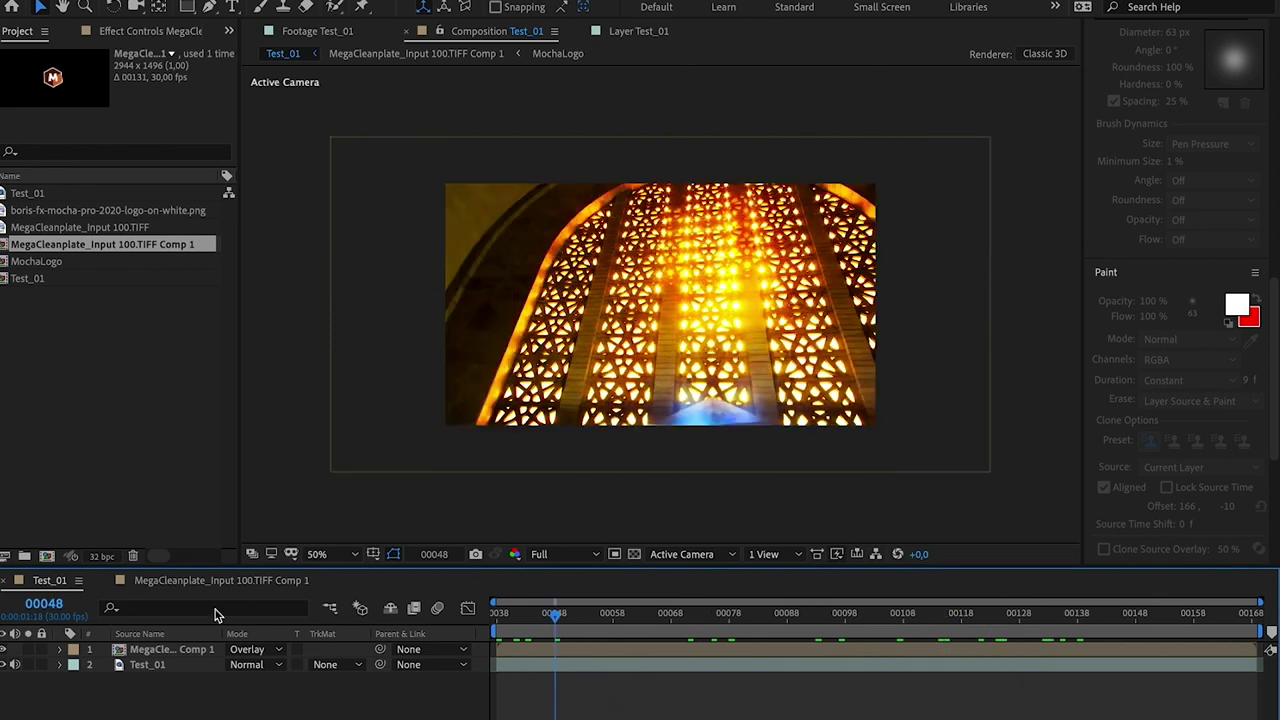
# Step: Solo the MegaCleanplate comp layer and draw a closed Pen mask around its bright upper central lattice at frame 100
pyautogui.click(28, 649)
pyautogui.moveTo(605, 614); pyautogui.dragTo(856, 614)
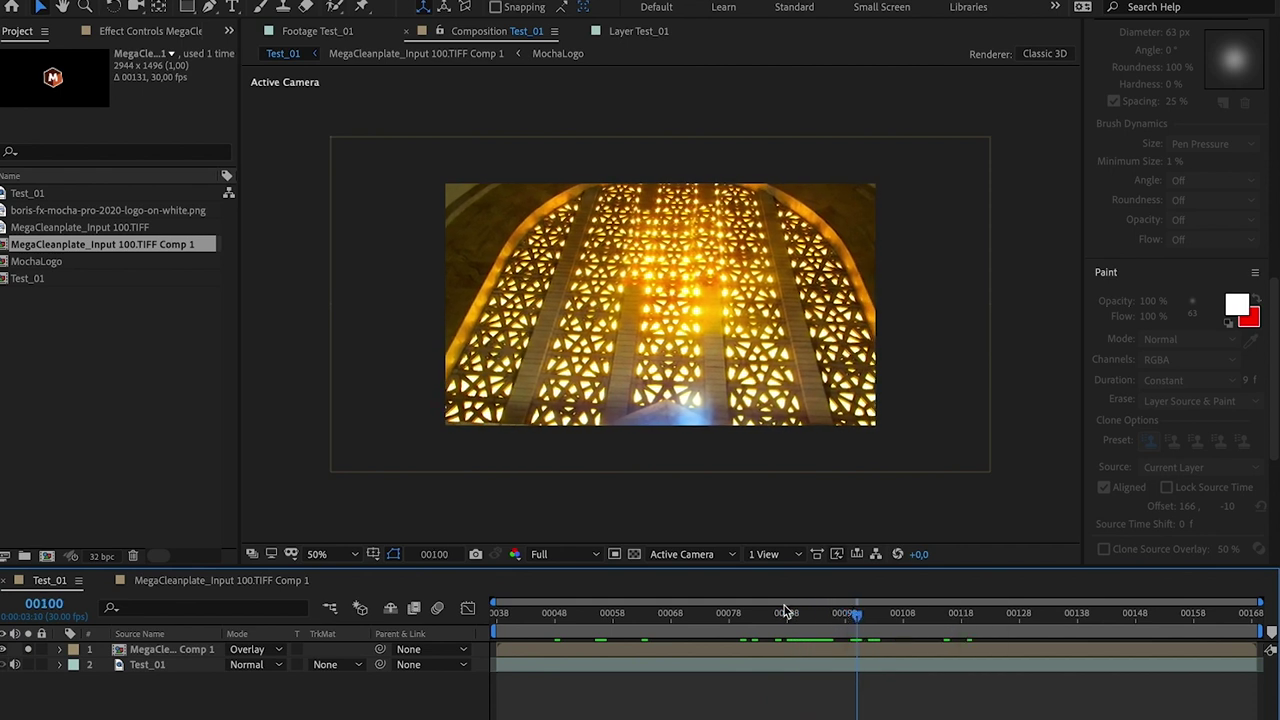
pyautogui.click(130, 648)
pyautogui.click(210, 6)
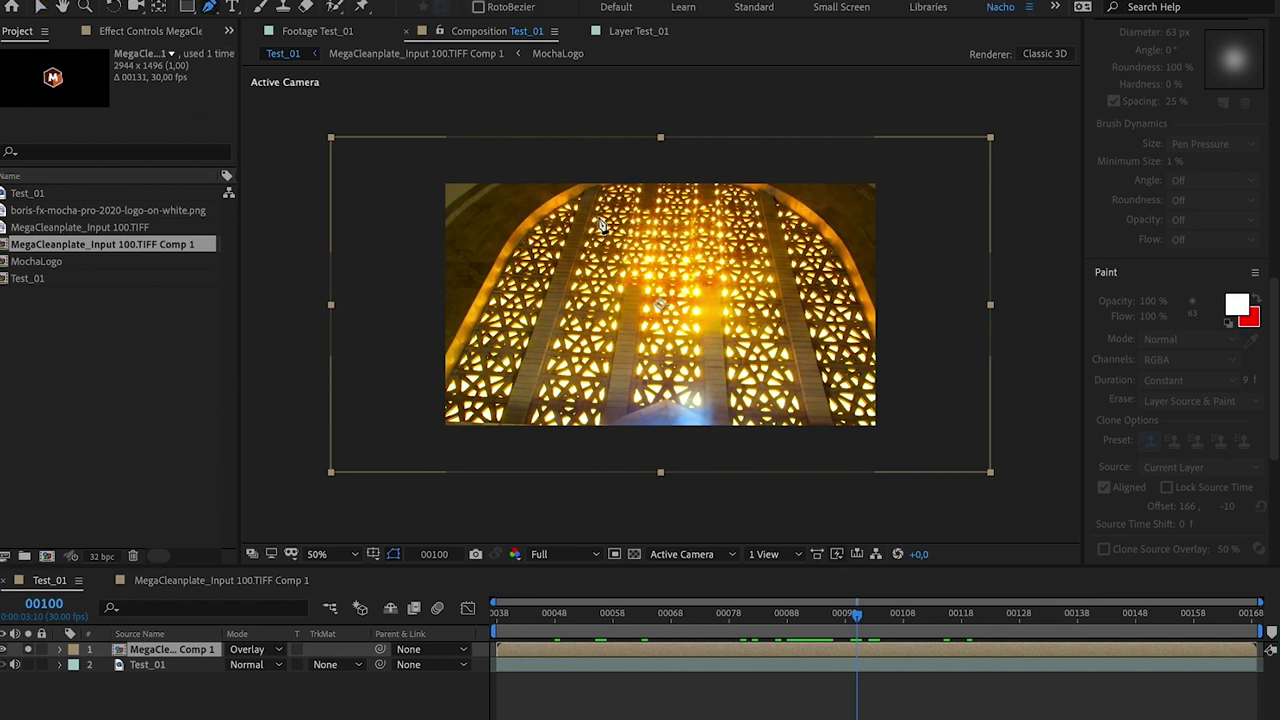
pyautogui.click(637, 198)
pyautogui.click(604, 229)
pyautogui.click(668, 302)
pyautogui.click(722, 290)
pyautogui.click(741, 221)
pyautogui.click(727, 206)
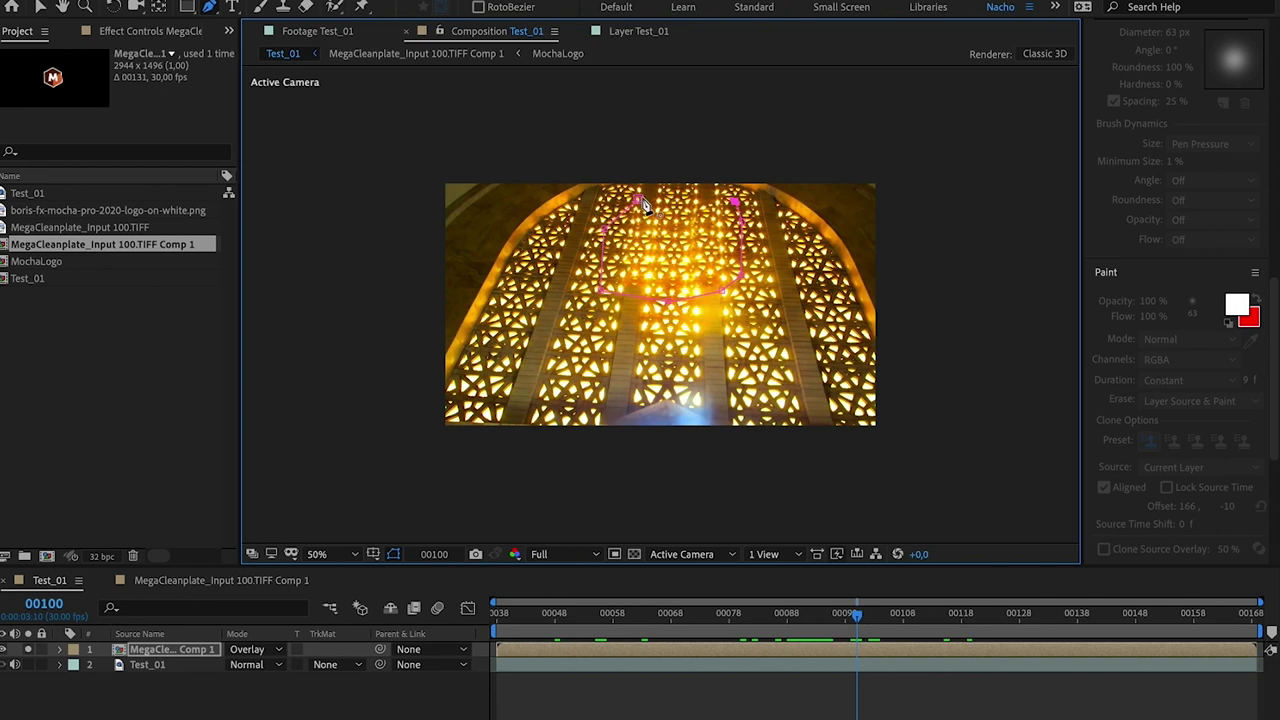
pyautogui.click(638, 199)
# Step: Feather the cleanplate layer's mask by 86 pixels and turn off the layer's solo
pyautogui.press('f')
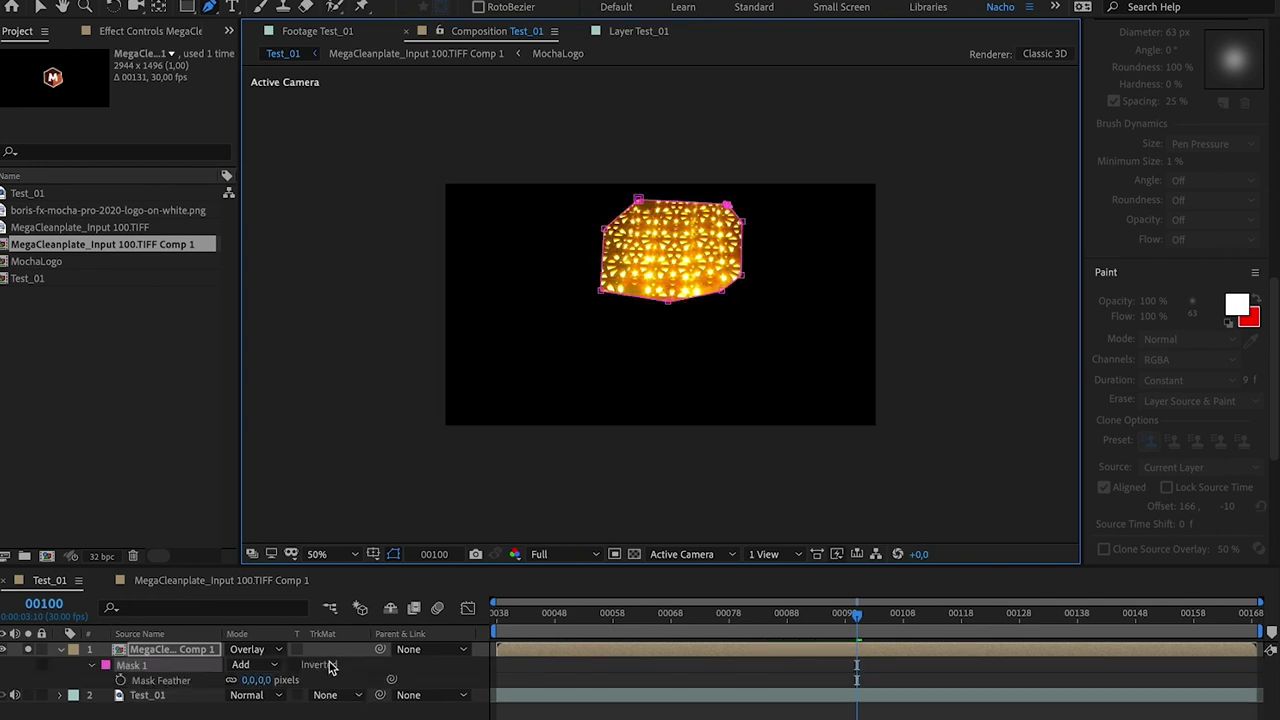
pyautogui.moveTo(263, 680); pyautogui.dragTo(303, 680)
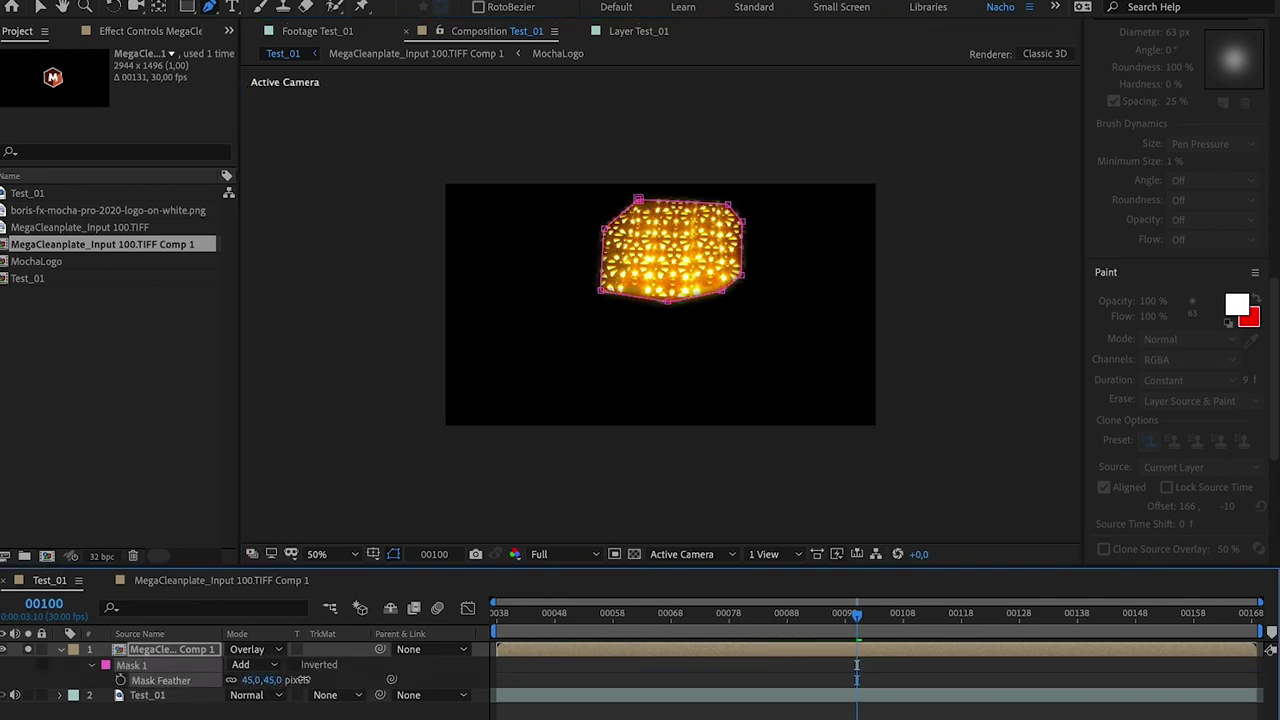
pyautogui.click(660, 715)
pyautogui.click(28, 650)
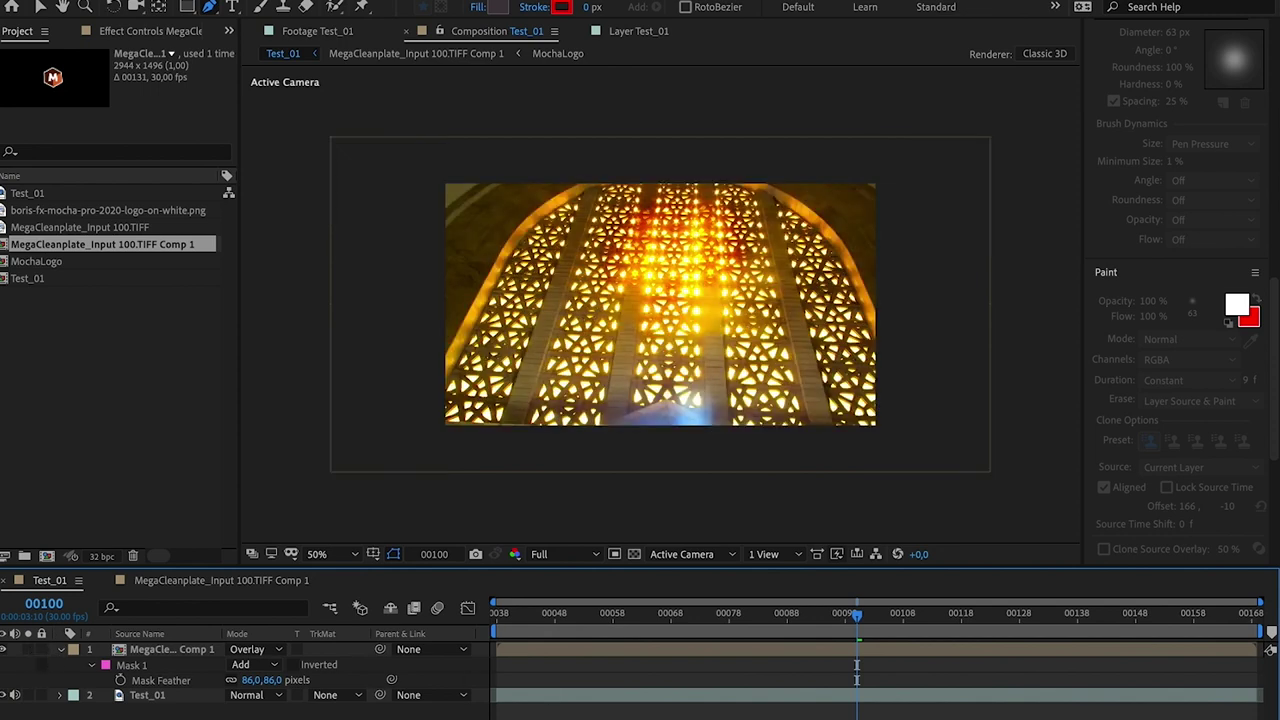
# Step: Preview the masked cleanplate overlay in Test_01 from frame 38
pyautogui.moveTo(730, 616); pyautogui.dragTo(497, 616)
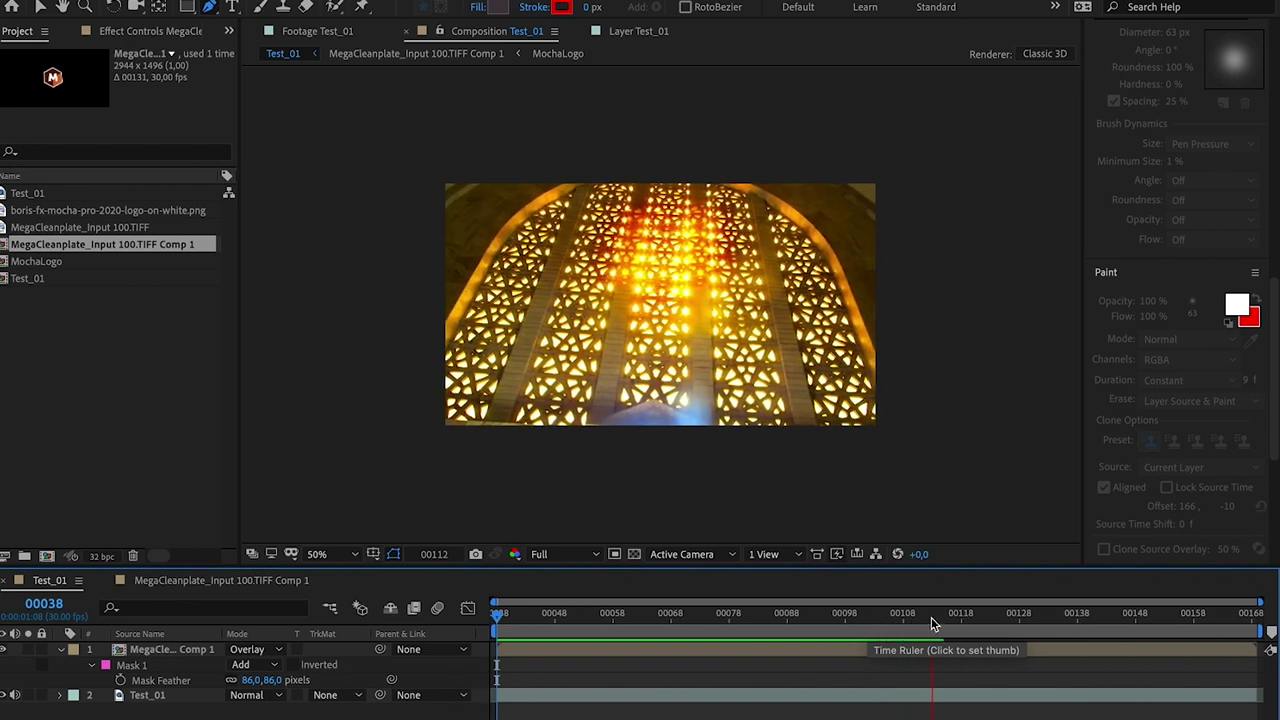
pyautogui.moveTo(972, 621); pyautogui.dragTo(993, 630)
pyautogui.press('space')
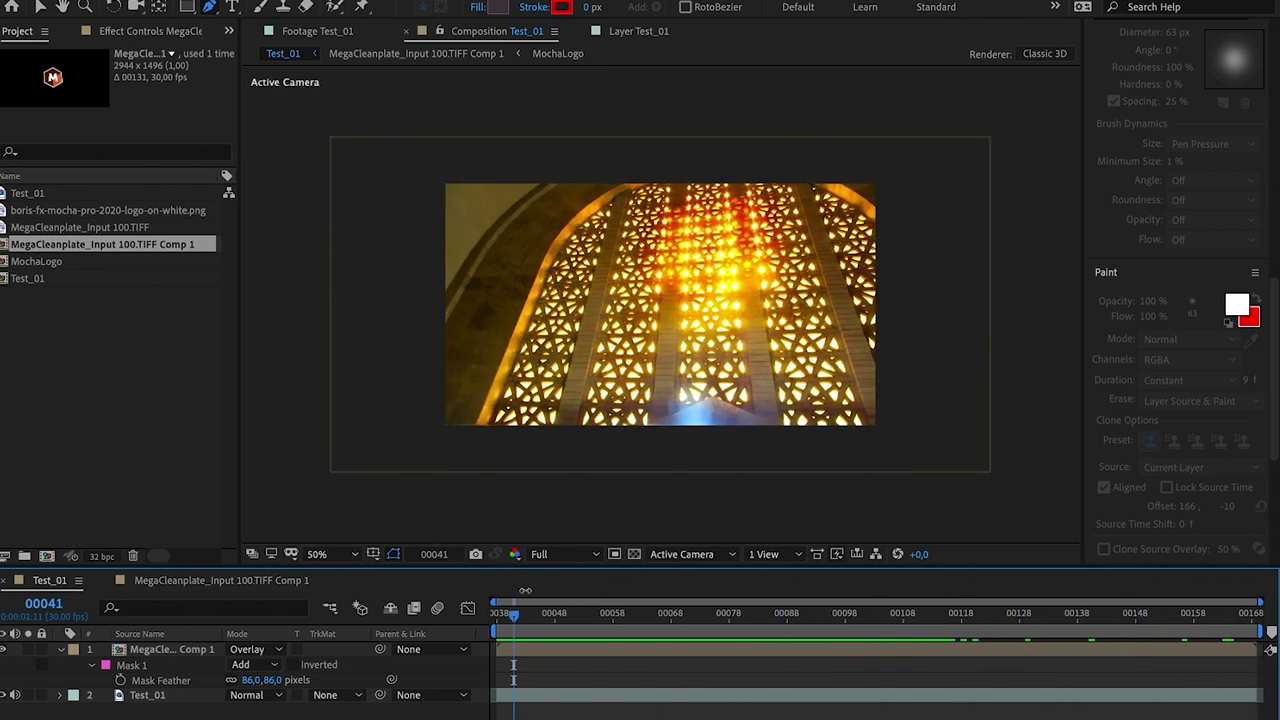
# Step: Open the MegaCleanplate comp, collapse the TIFF layer's properties, and return to Test_01 to scrub through the composite
pyautogui.press('v')
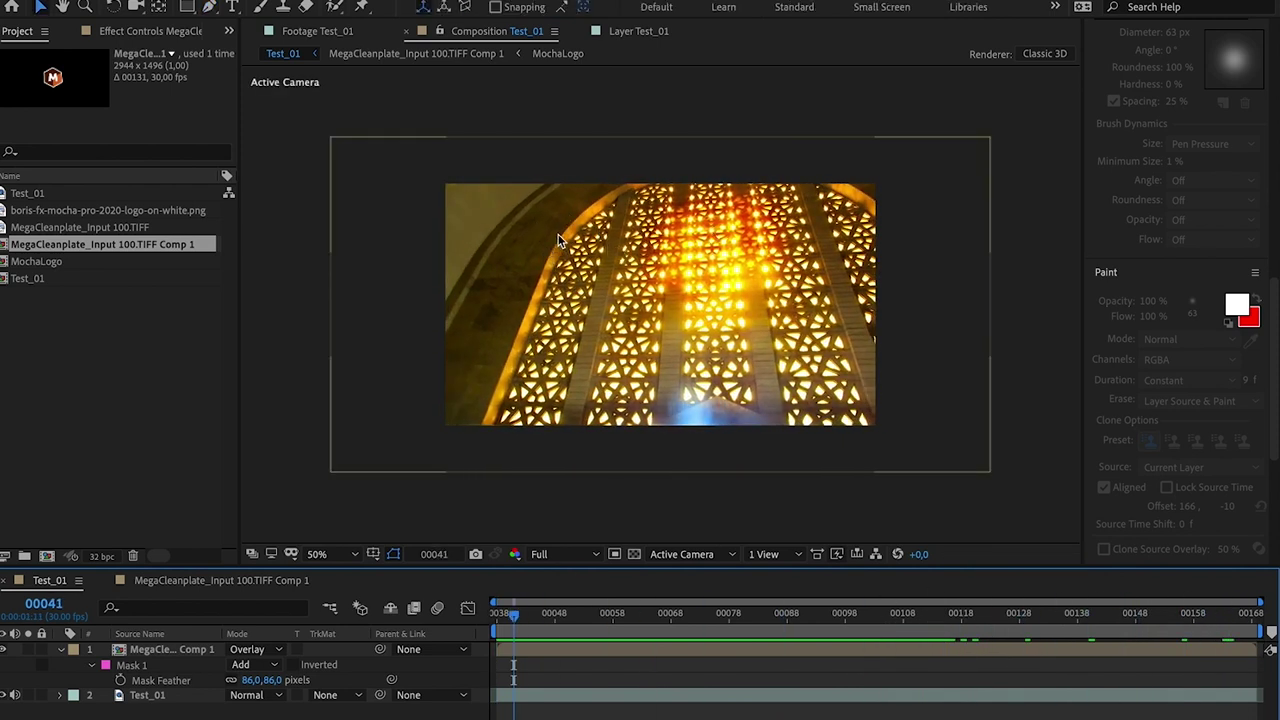
pyautogui.click(245, 582)
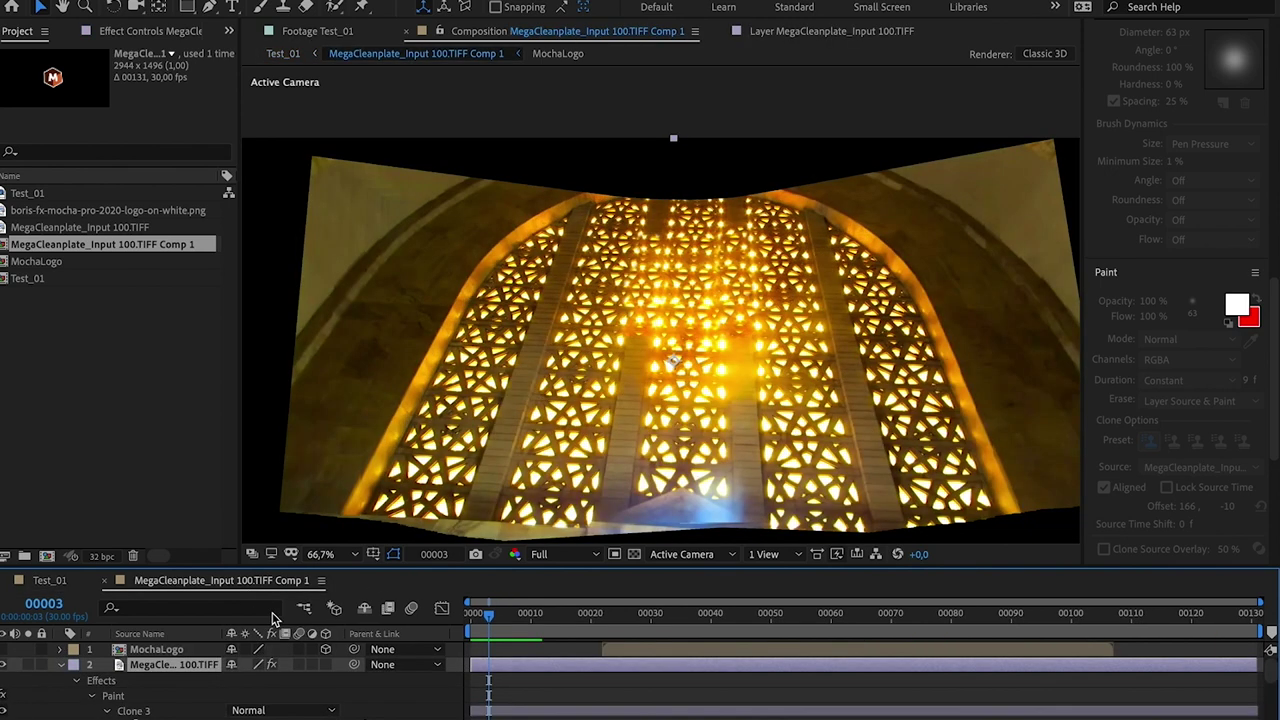
pyautogui.click(63, 665)
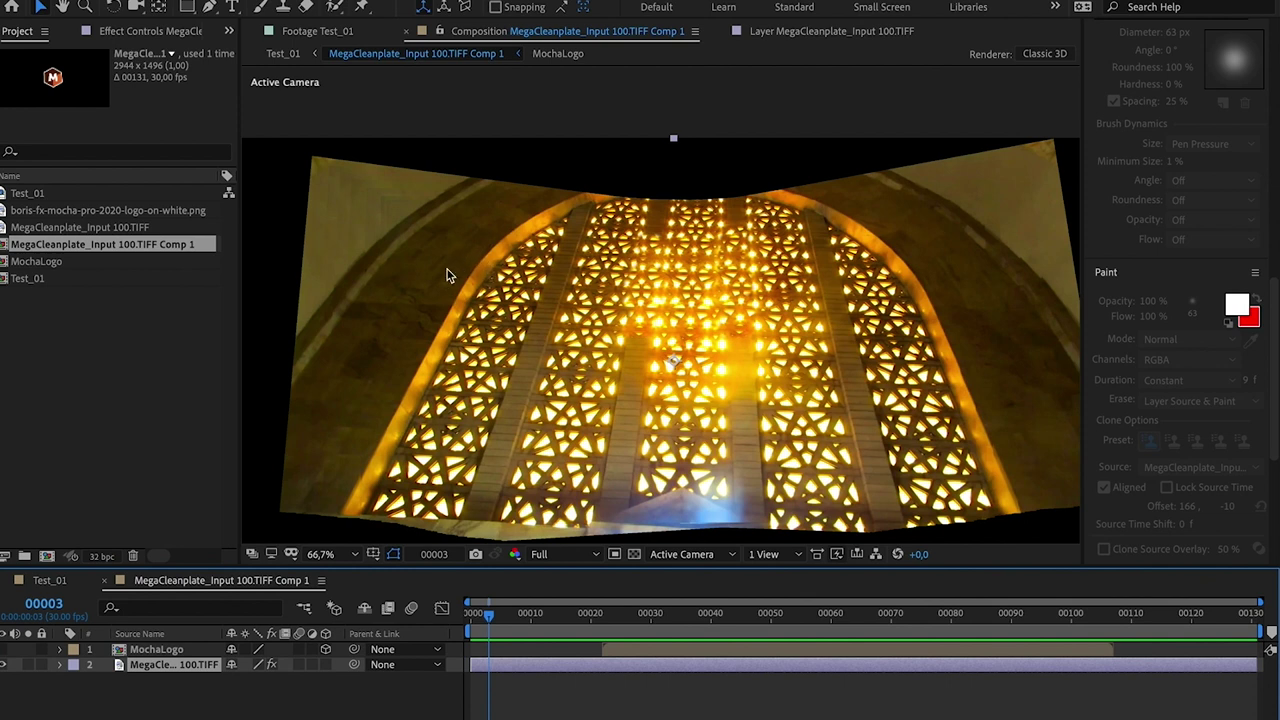
pyautogui.click(153, 706)
pyautogui.click(172, 666)
pyautogui.click(60, 583)
pyautogui.moveTo(610, 614); pyautogui.dragTo(945, 640)
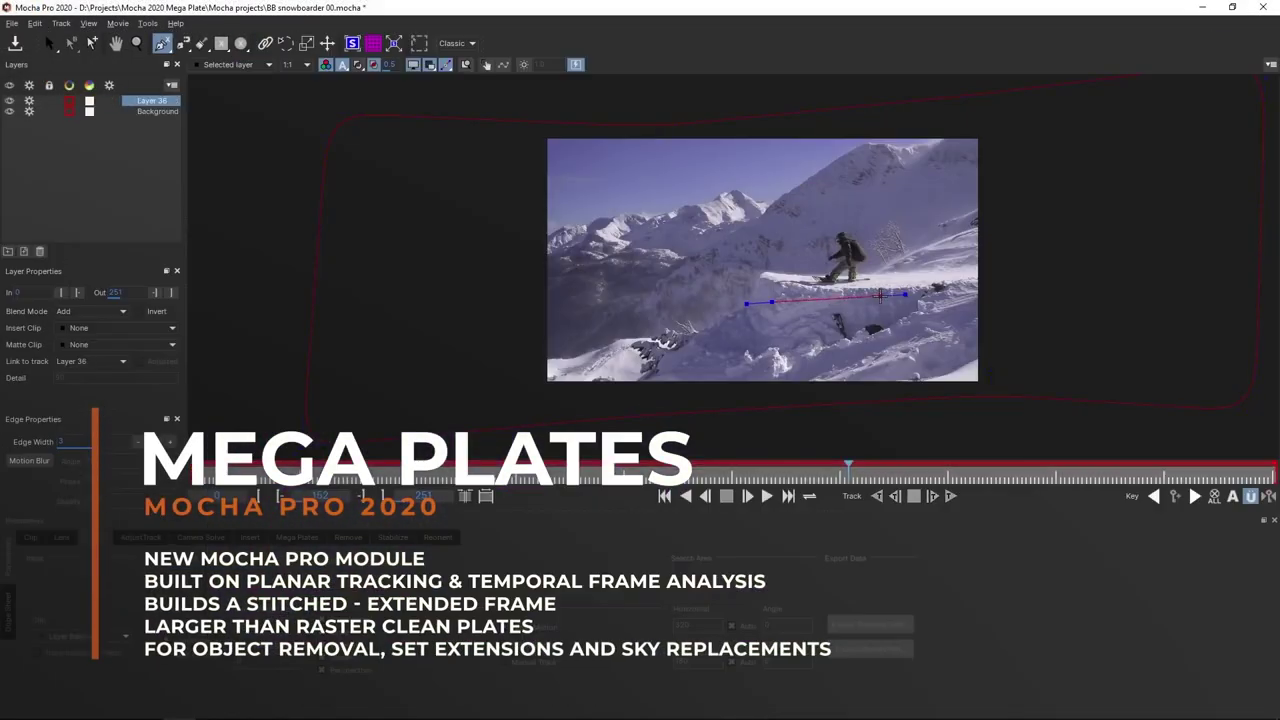
# Step: Switch to Mocha Pro and extend the spline outline around the snowboarder
pyautogui.click(812, 218)
pyautogui.click(808, 253)
pyautogui.click(753, 270)
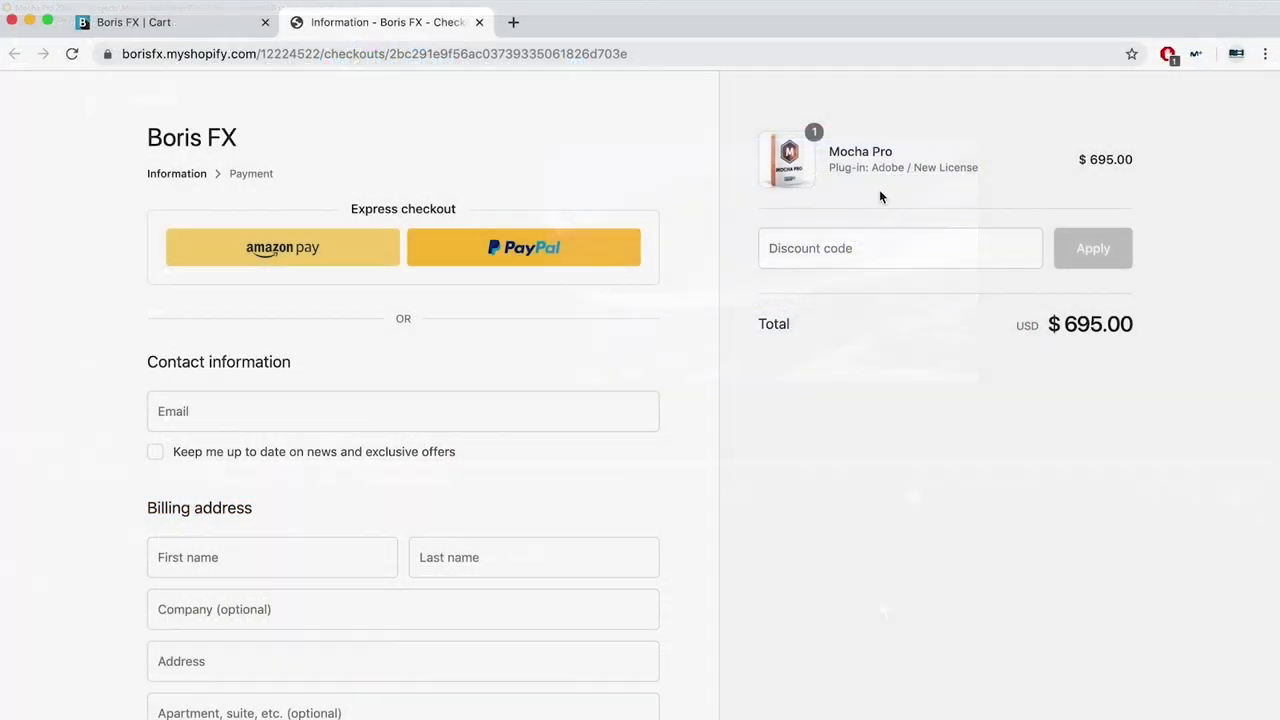
# Step: Switch to the Boris FX checkout, apply the discount code to the Mocha Pro order, and highlight the total price
pyautogui.click(866, 246)
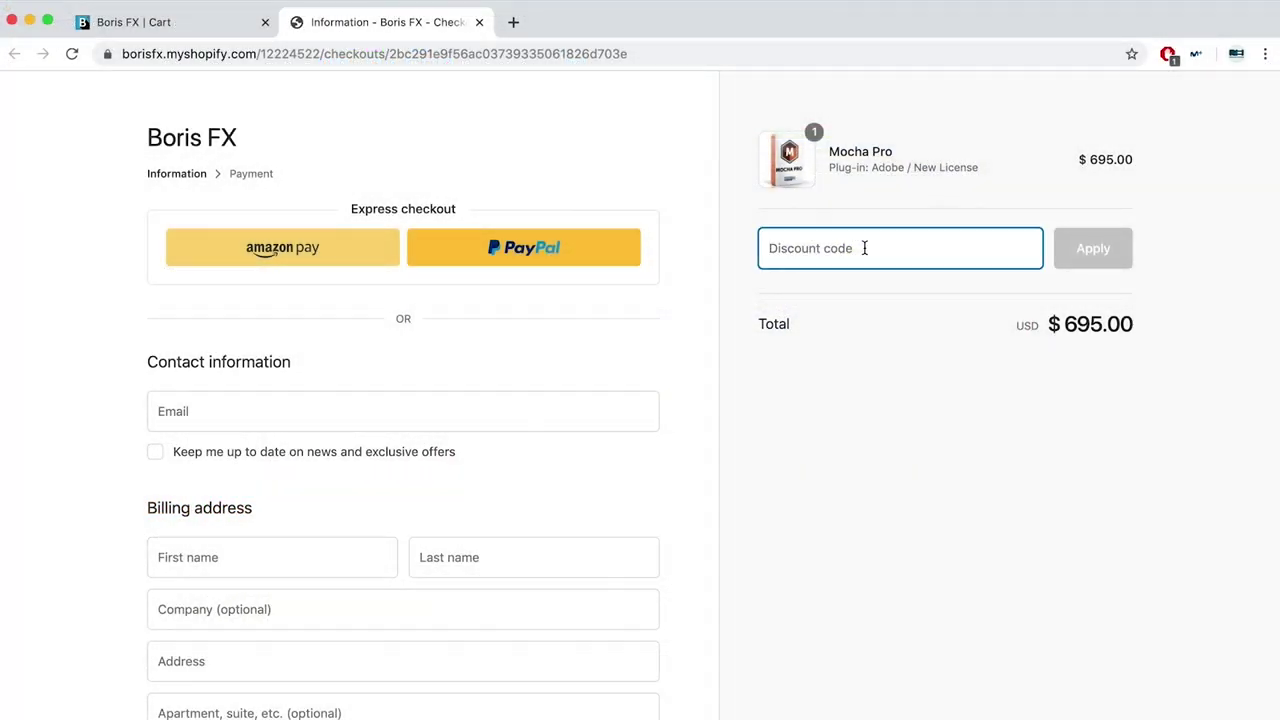
pyautogui.write('nachohoyos')
pyautogui.click(1080, 252)
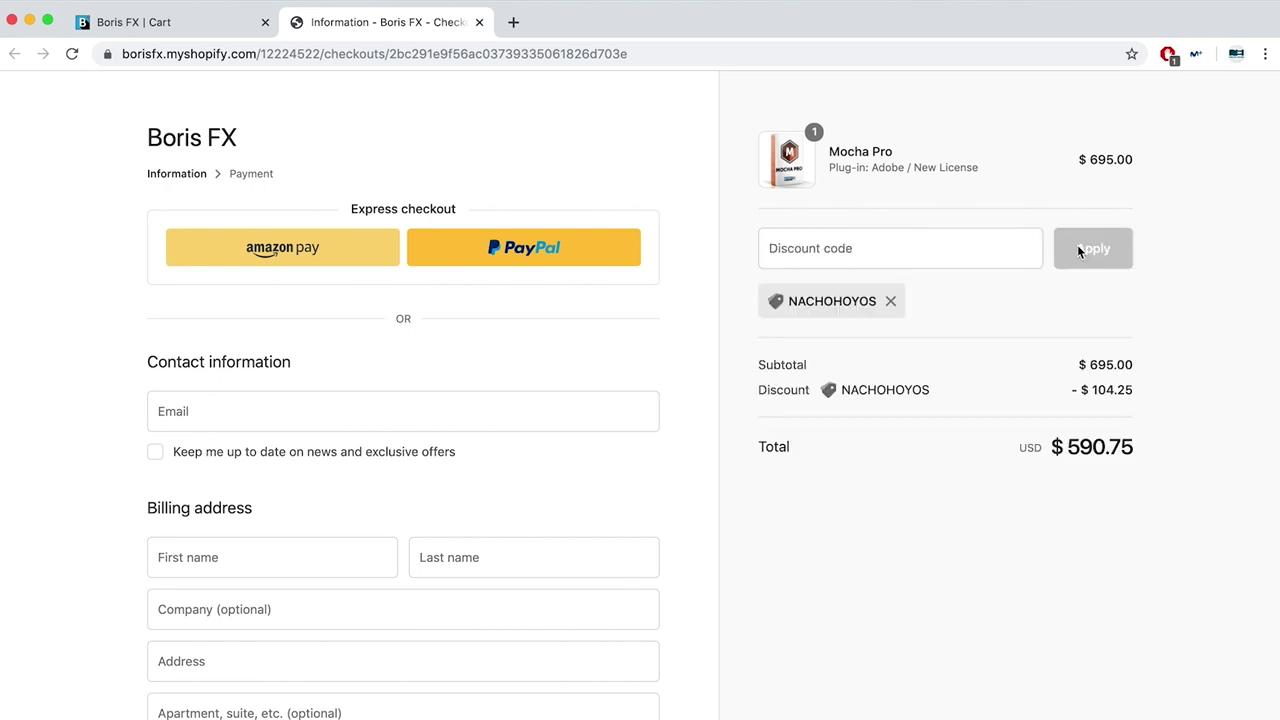
pyautogui.moveTo(1134, 447); pyautogui.dragTo(1018, 448)
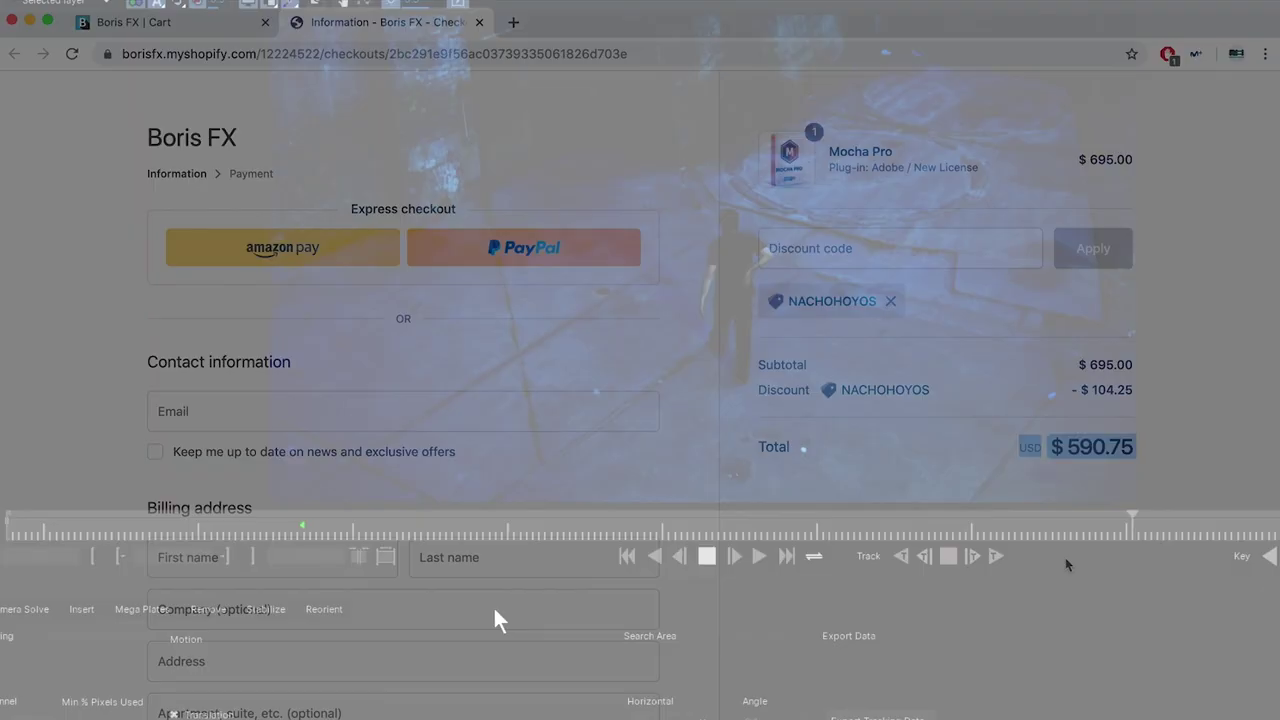